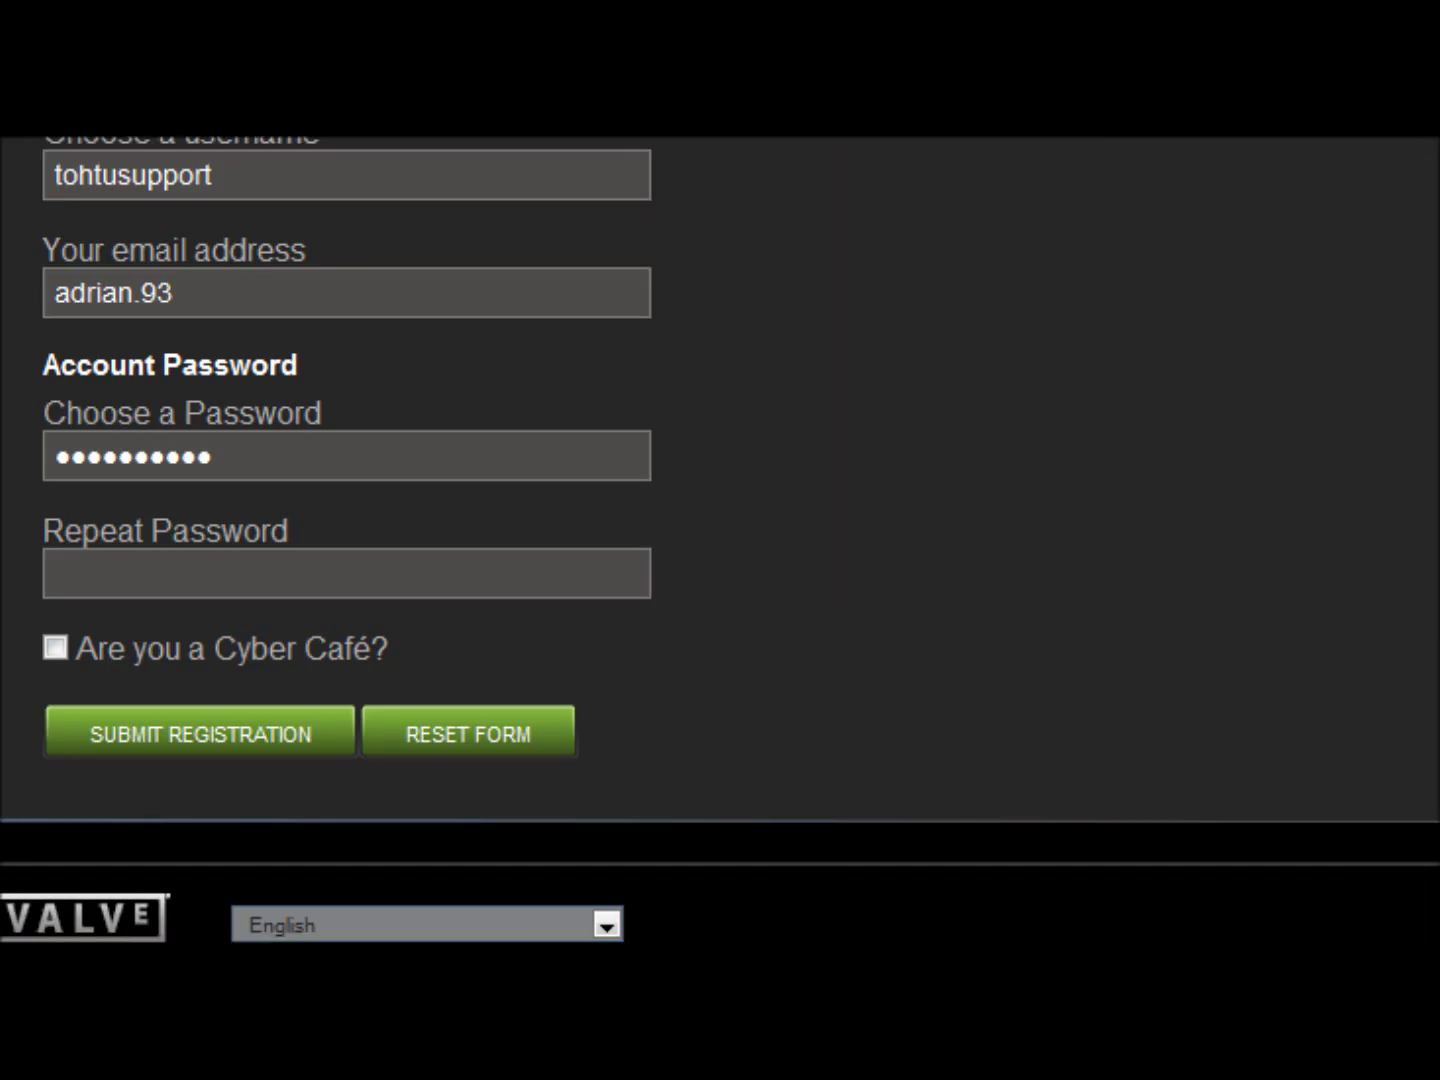
# - Scroll the Steam Support page back up to the top of the home page
pyautogui.scroll(5, 720, 540)
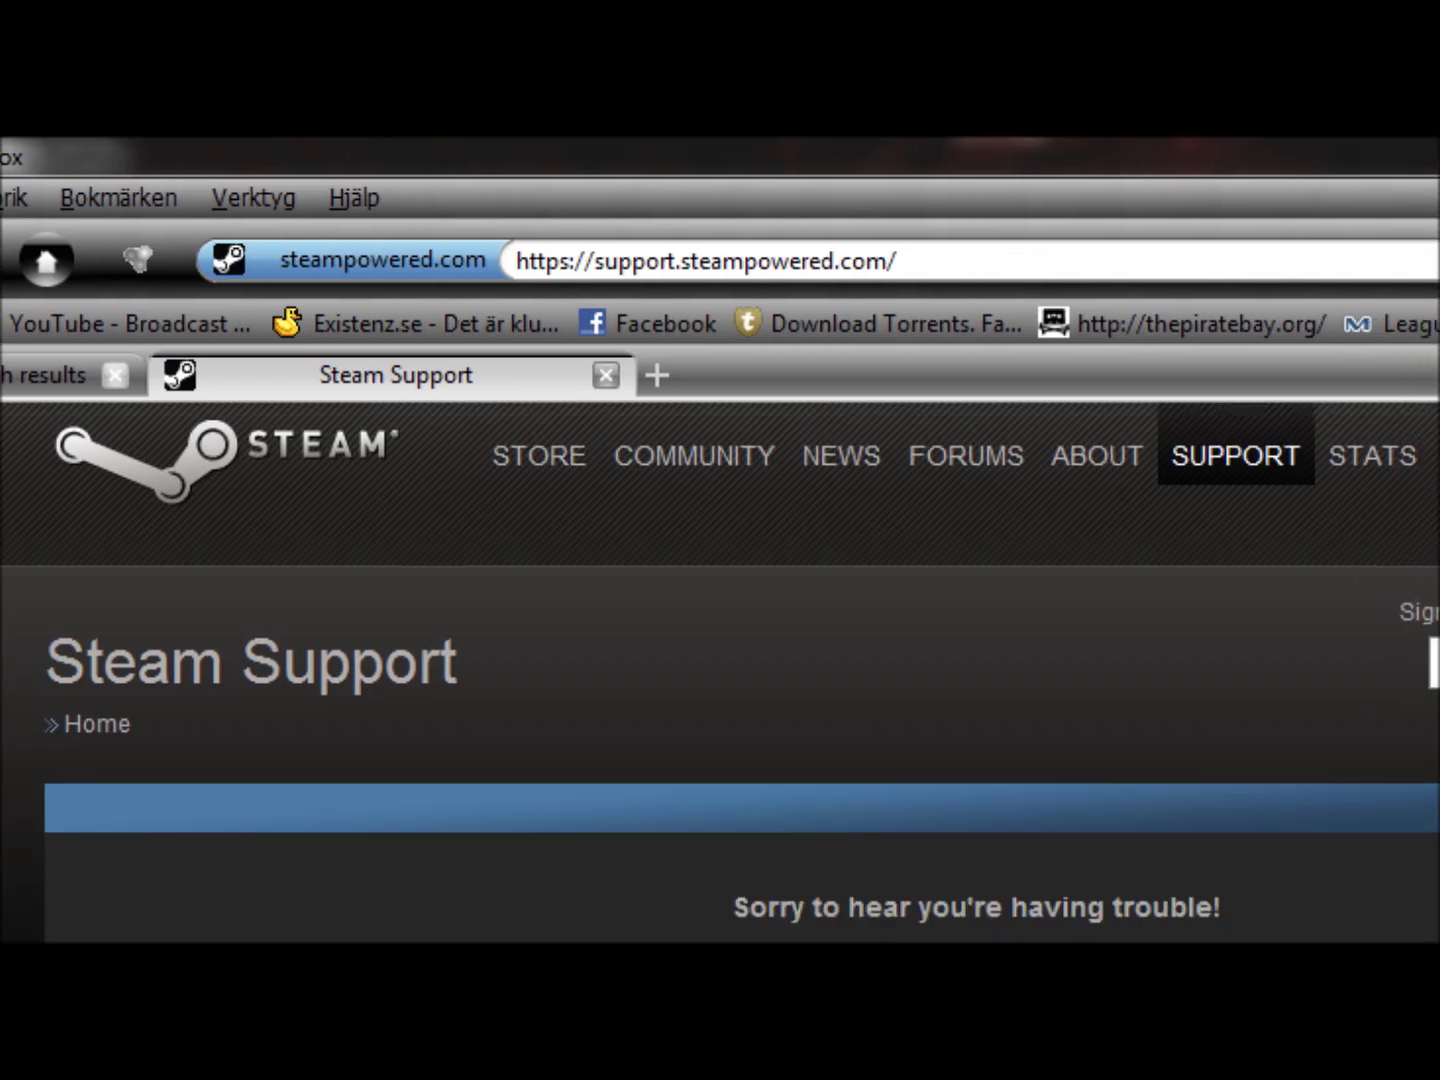
pyautogui.scroll(-3, 720, 671)
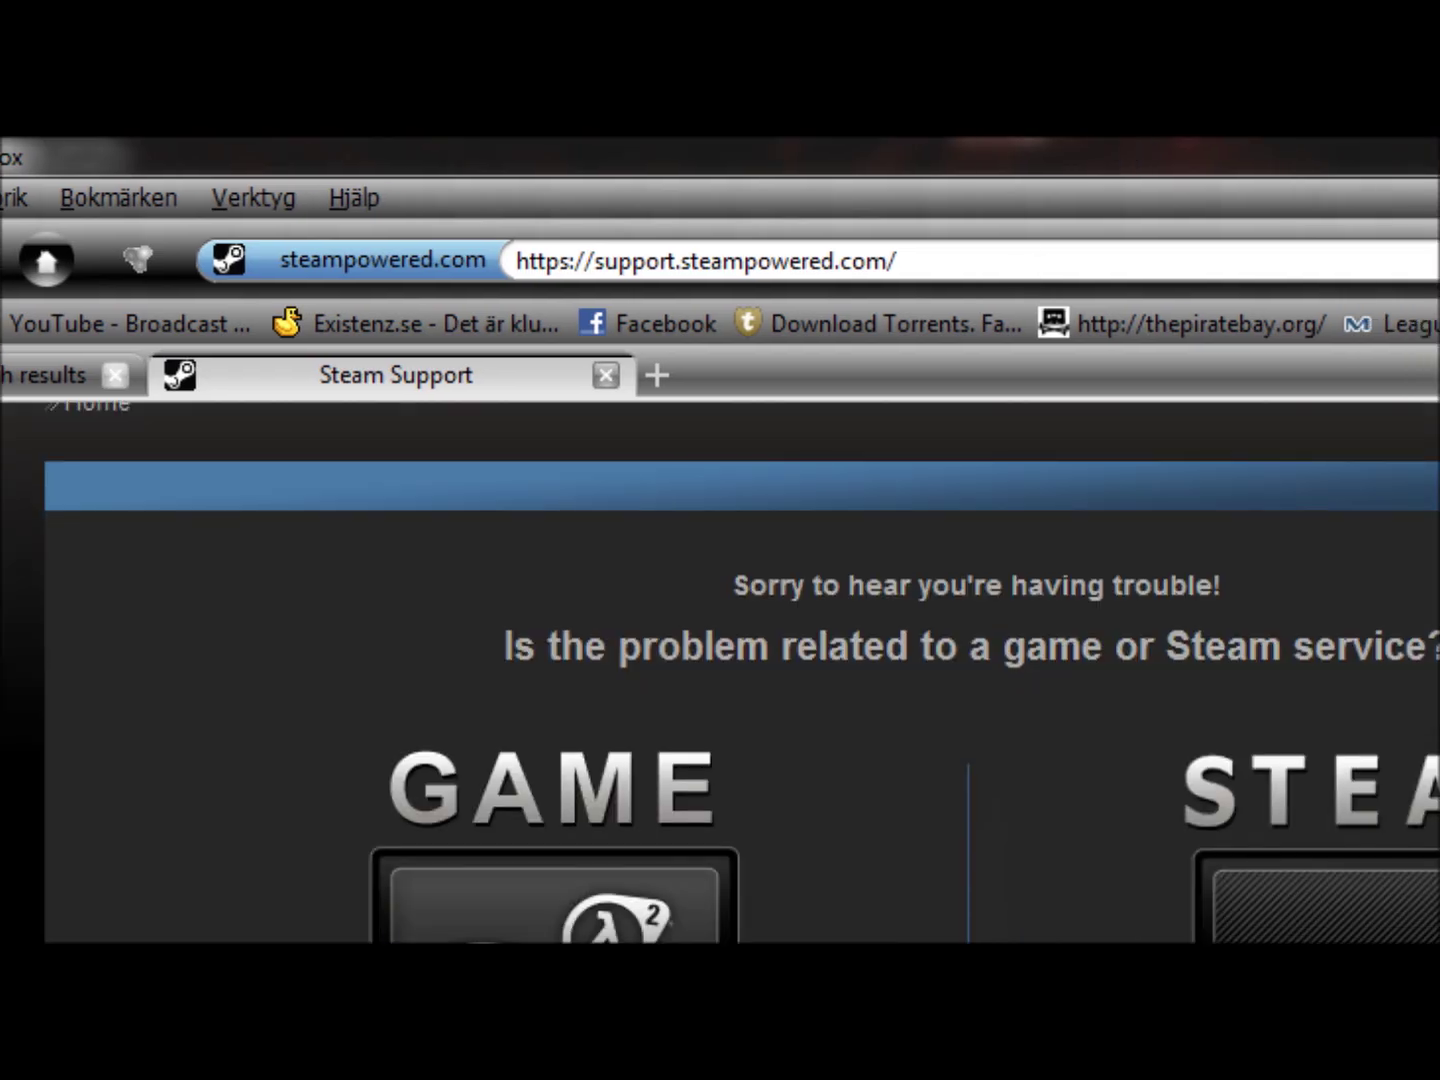
pyautogui.scroll(-2, 740, 671)
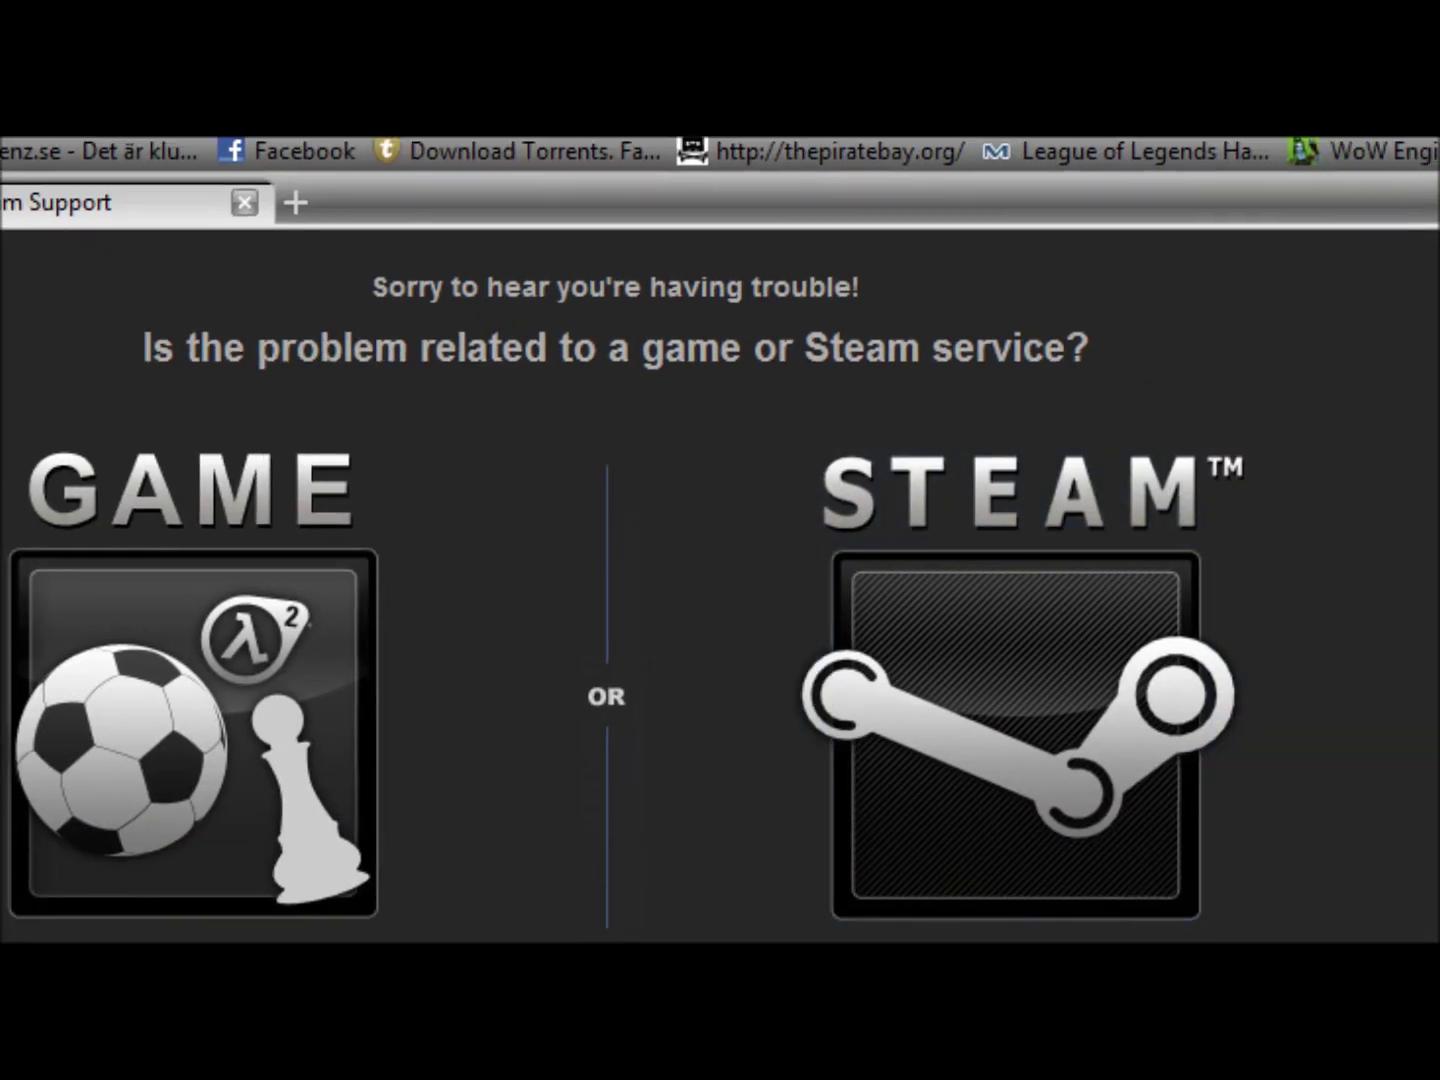
pyautogui.scroll(5, 720, 599)
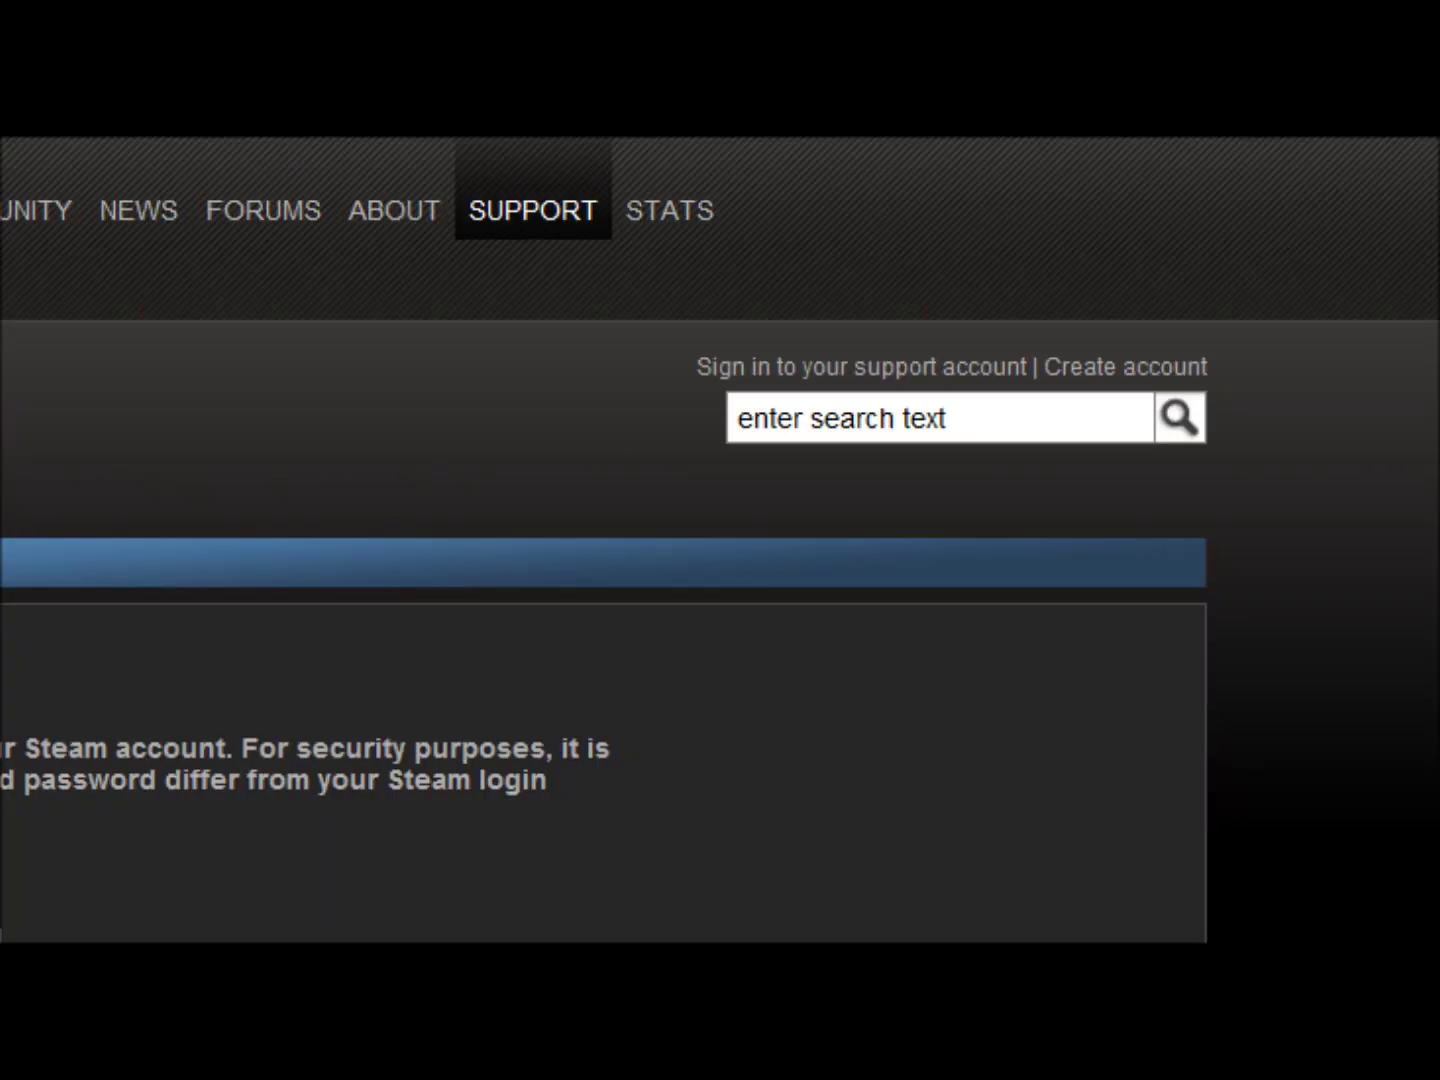
# - Try the saved e-mail suggestion in the new support account form's email field
pyautogui.scroll(-2, 600, 540)
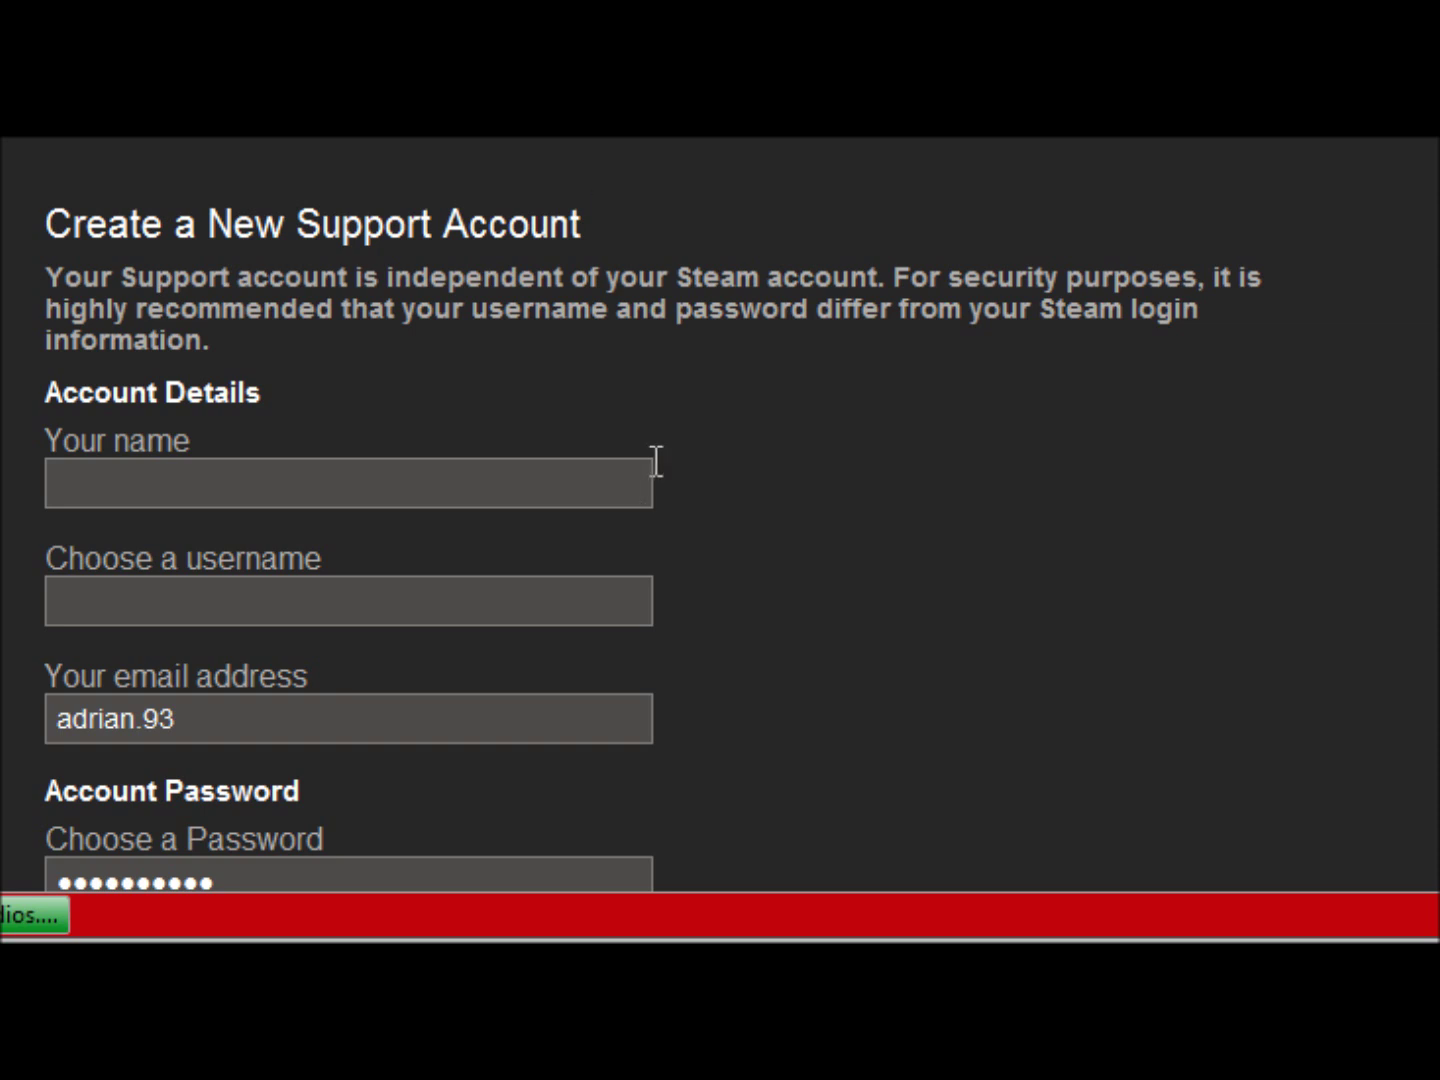
pyautogui.click(407, 498)
pyautogui.scroll(-4, 720, 515)
pyautogui.tripleClick(175, 325)
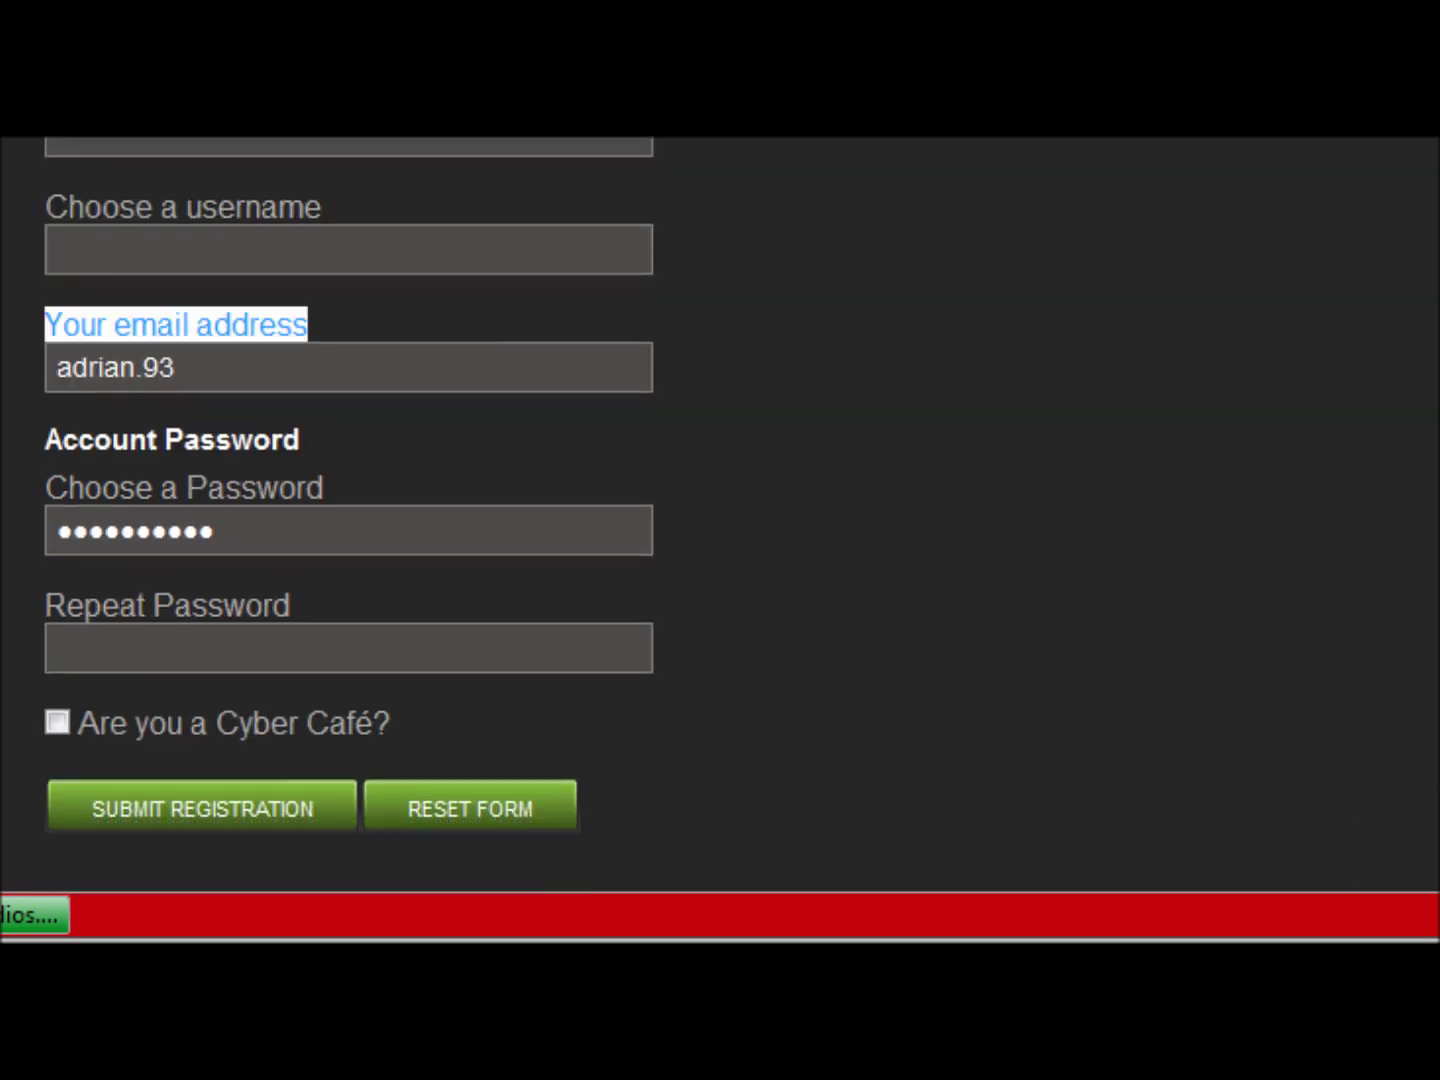
pyautogui.scroll(1, 349, 514)
pyautogui.scroll(-2, 349, 513)
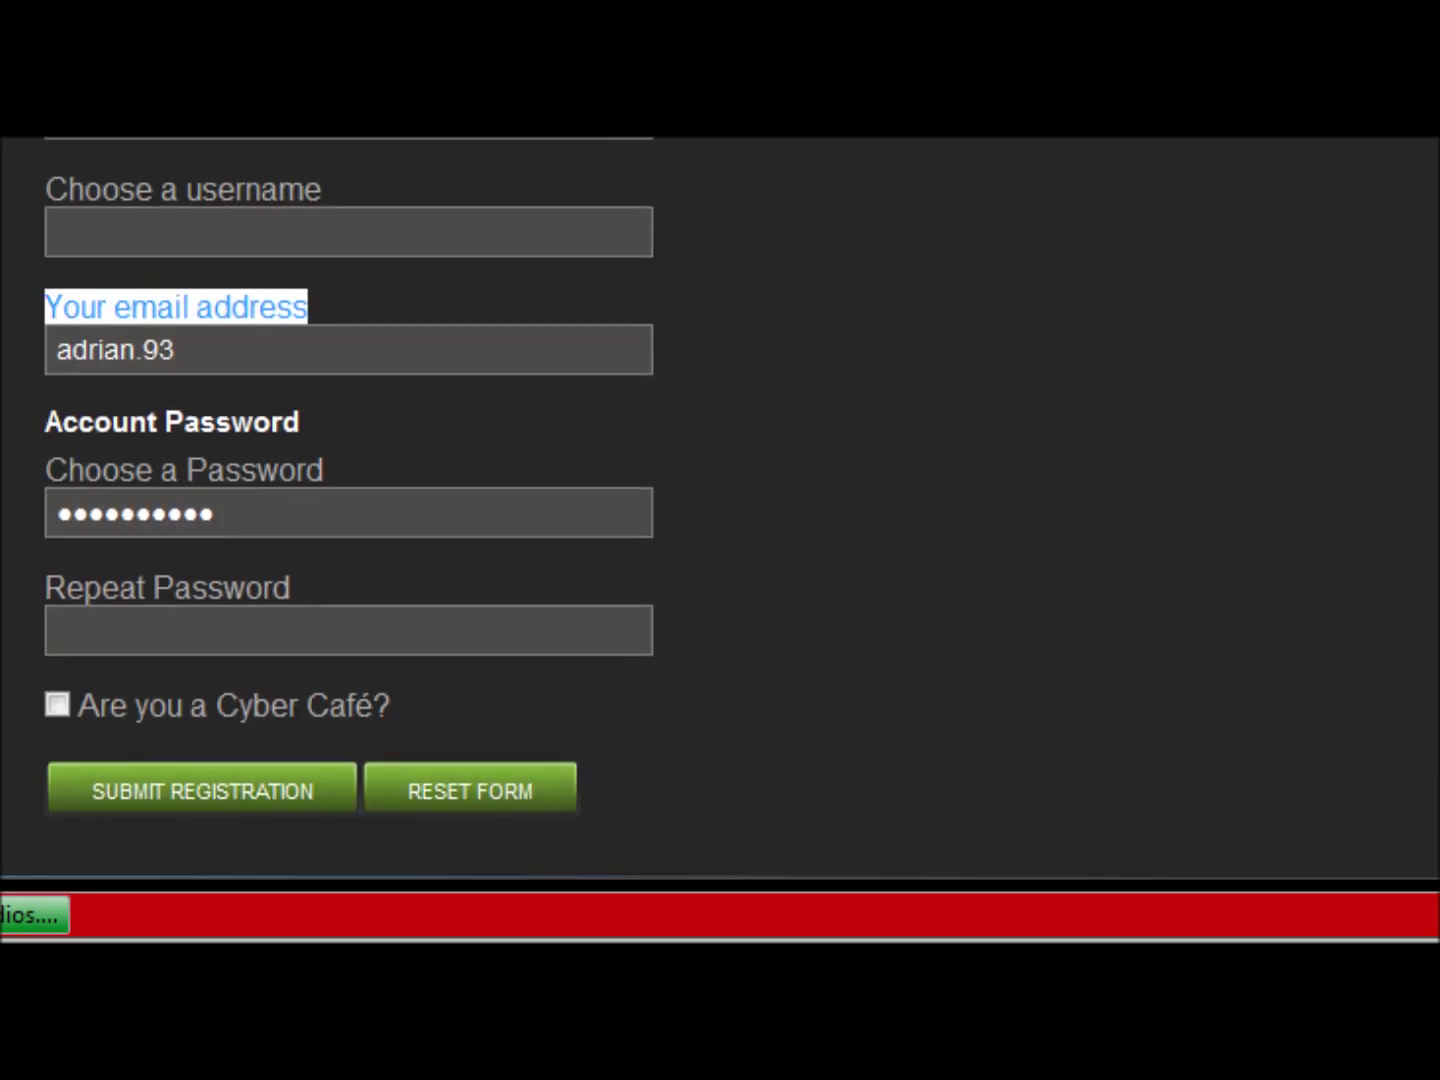
pyautogui.click(250, 341)
pyautogui.doubleClick(251, 341)
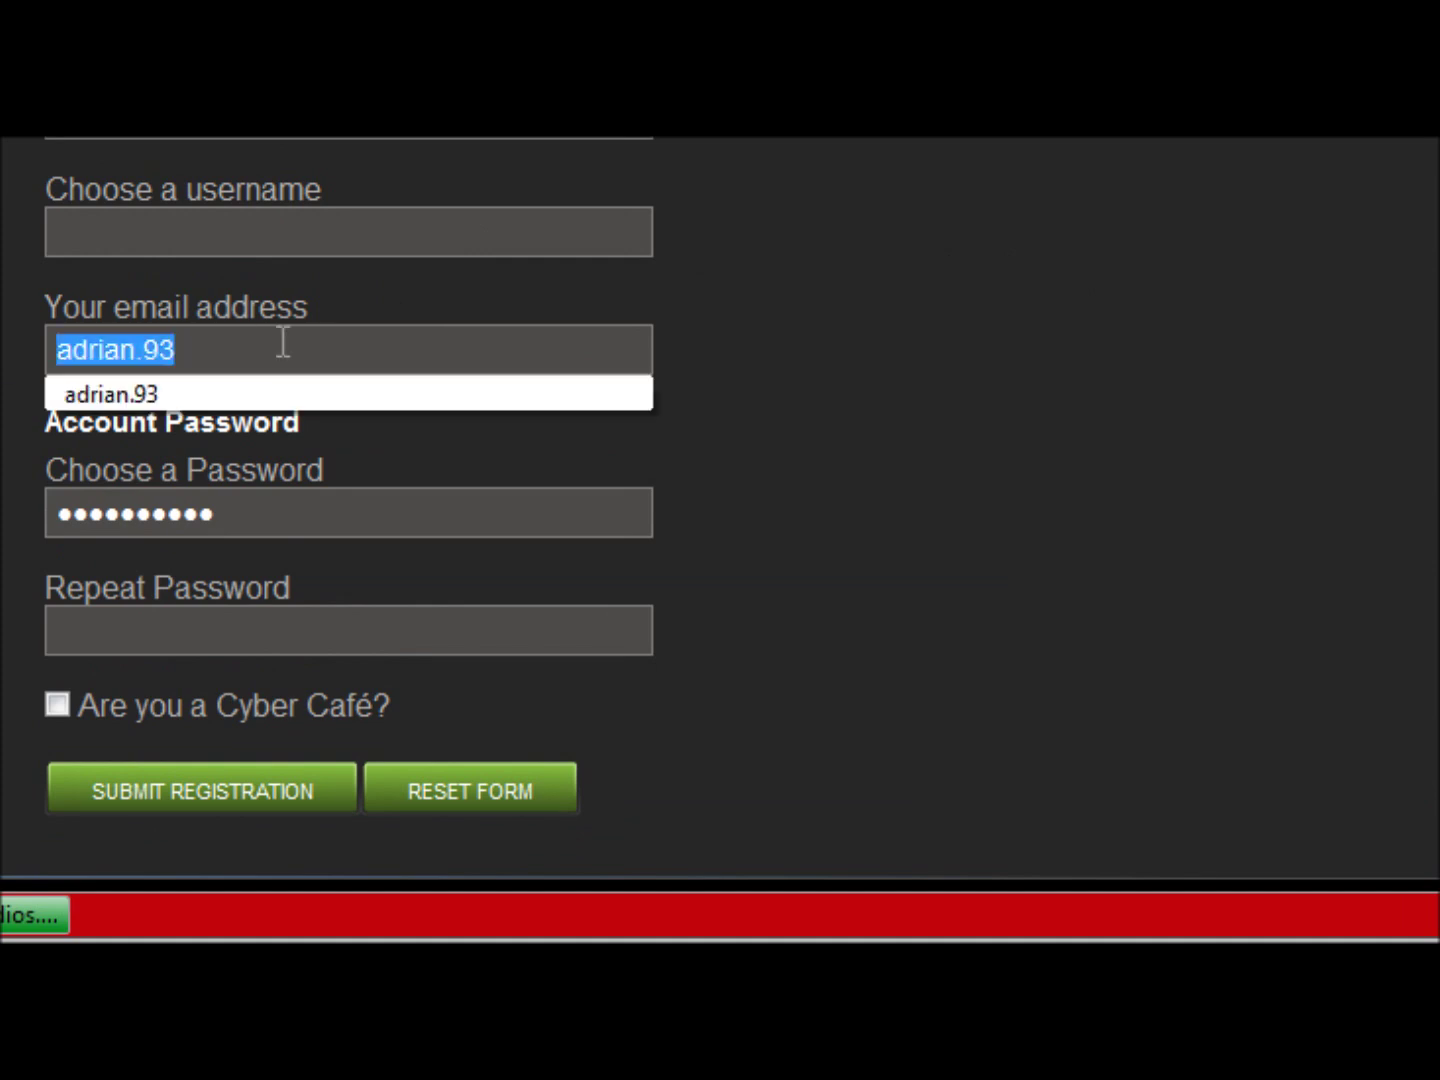
pyautogui.press('Down')
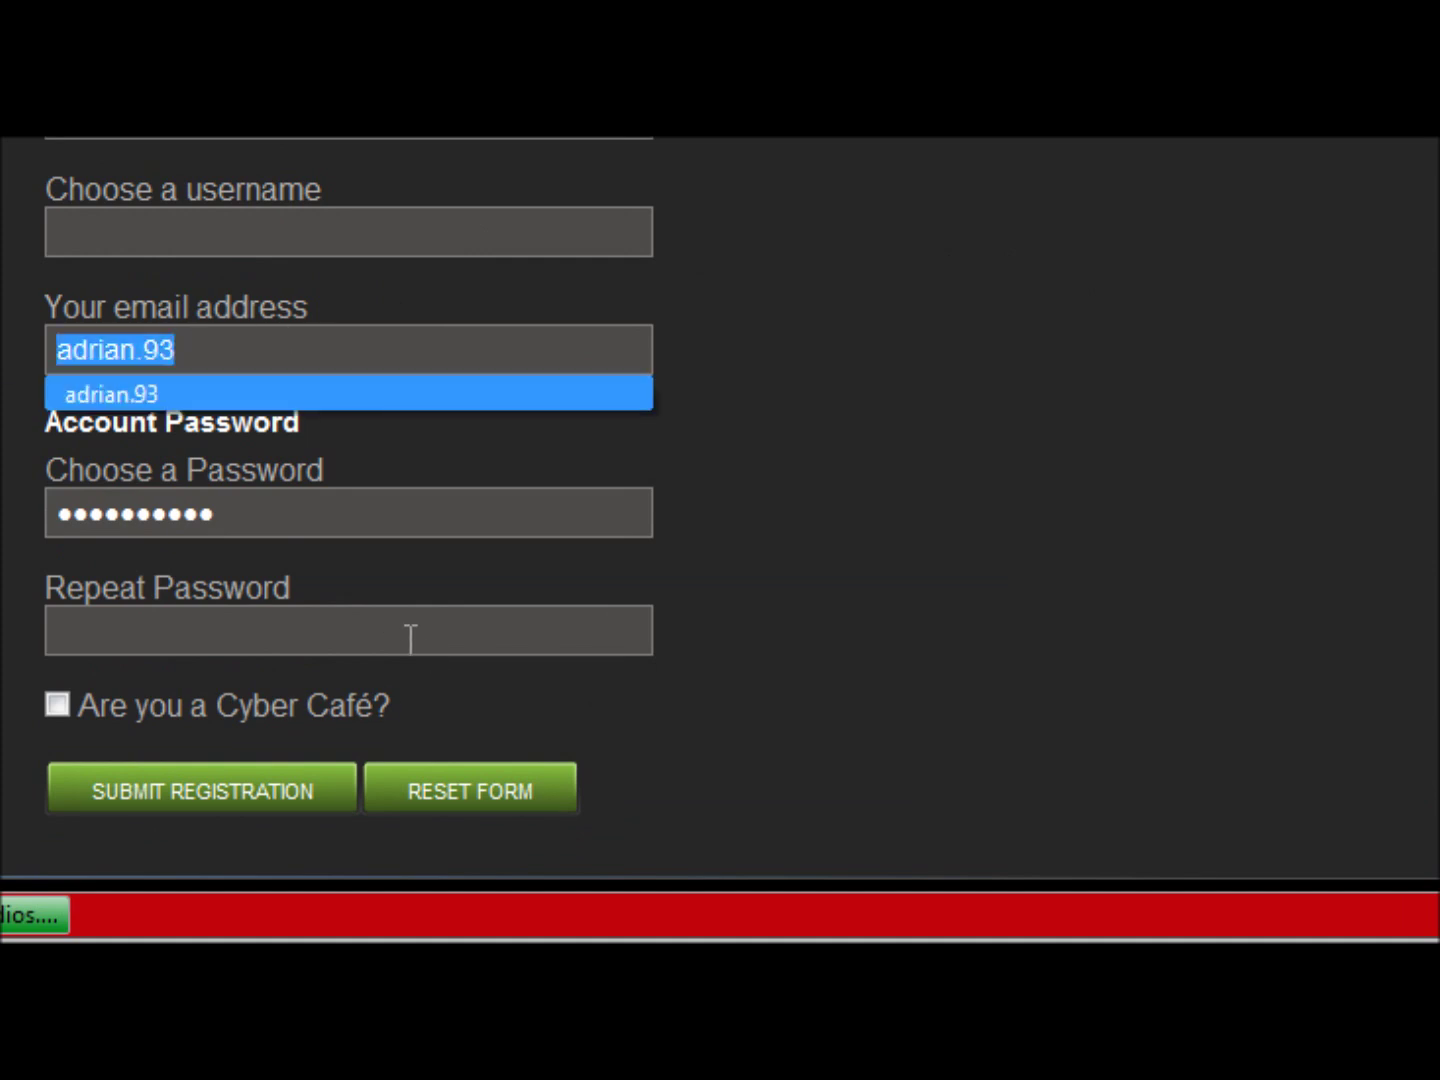
pyautogui.click(355, 649)
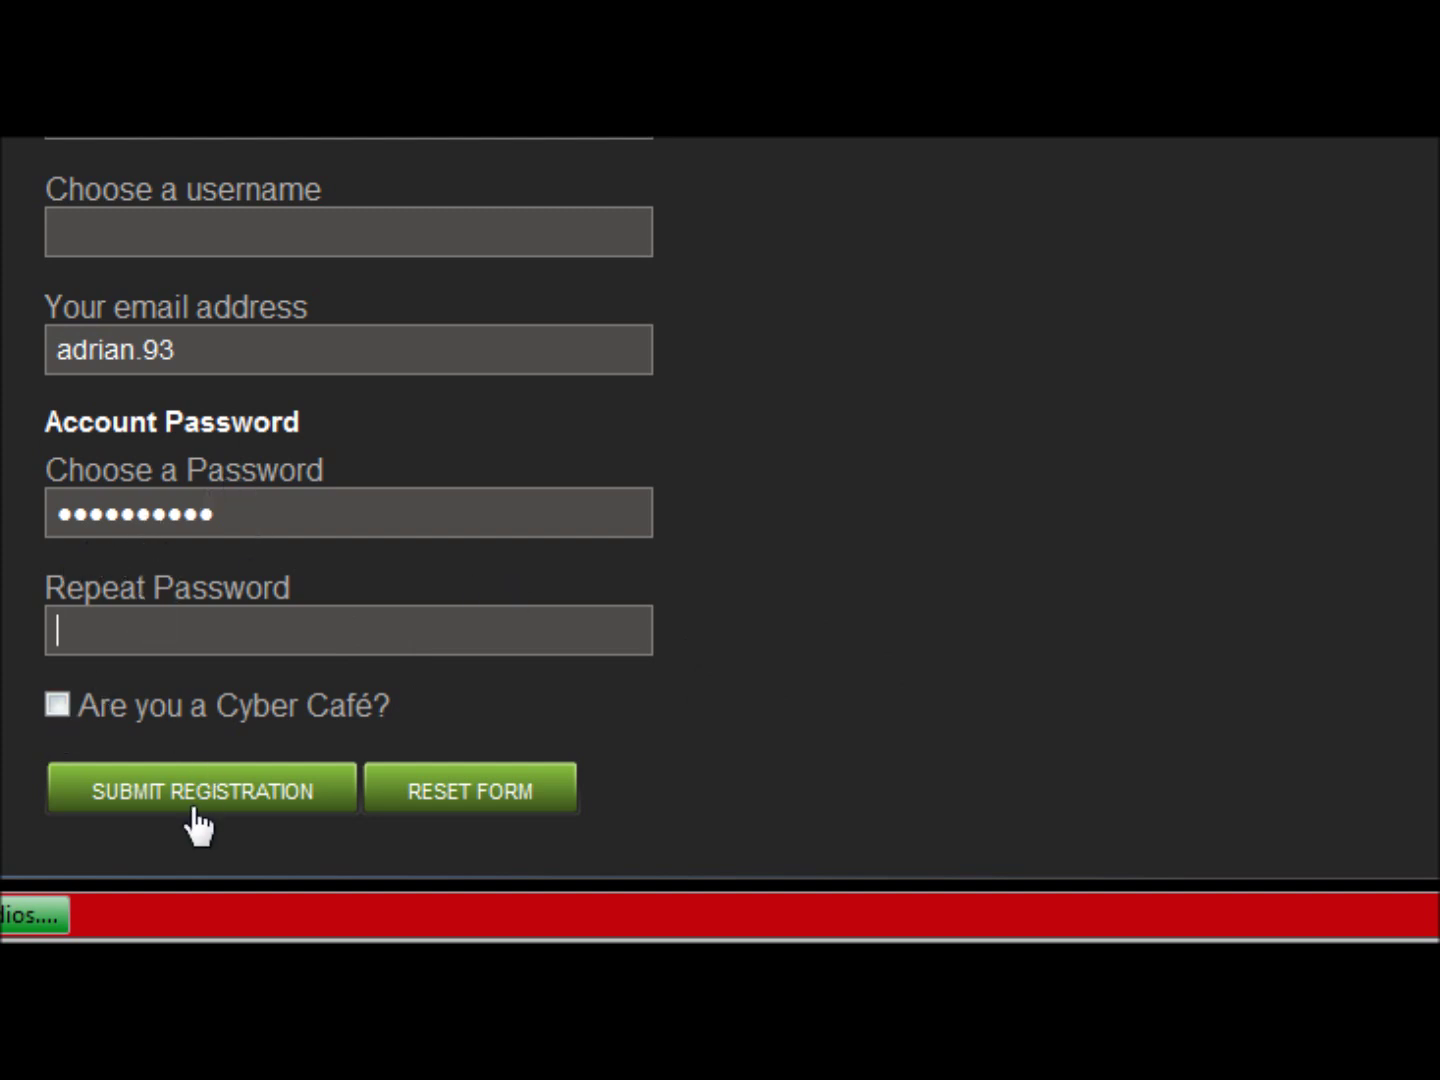
# - Type the full e-mail address into the email field and scroll back up
pyautogui.scroll(4, 720, 500)
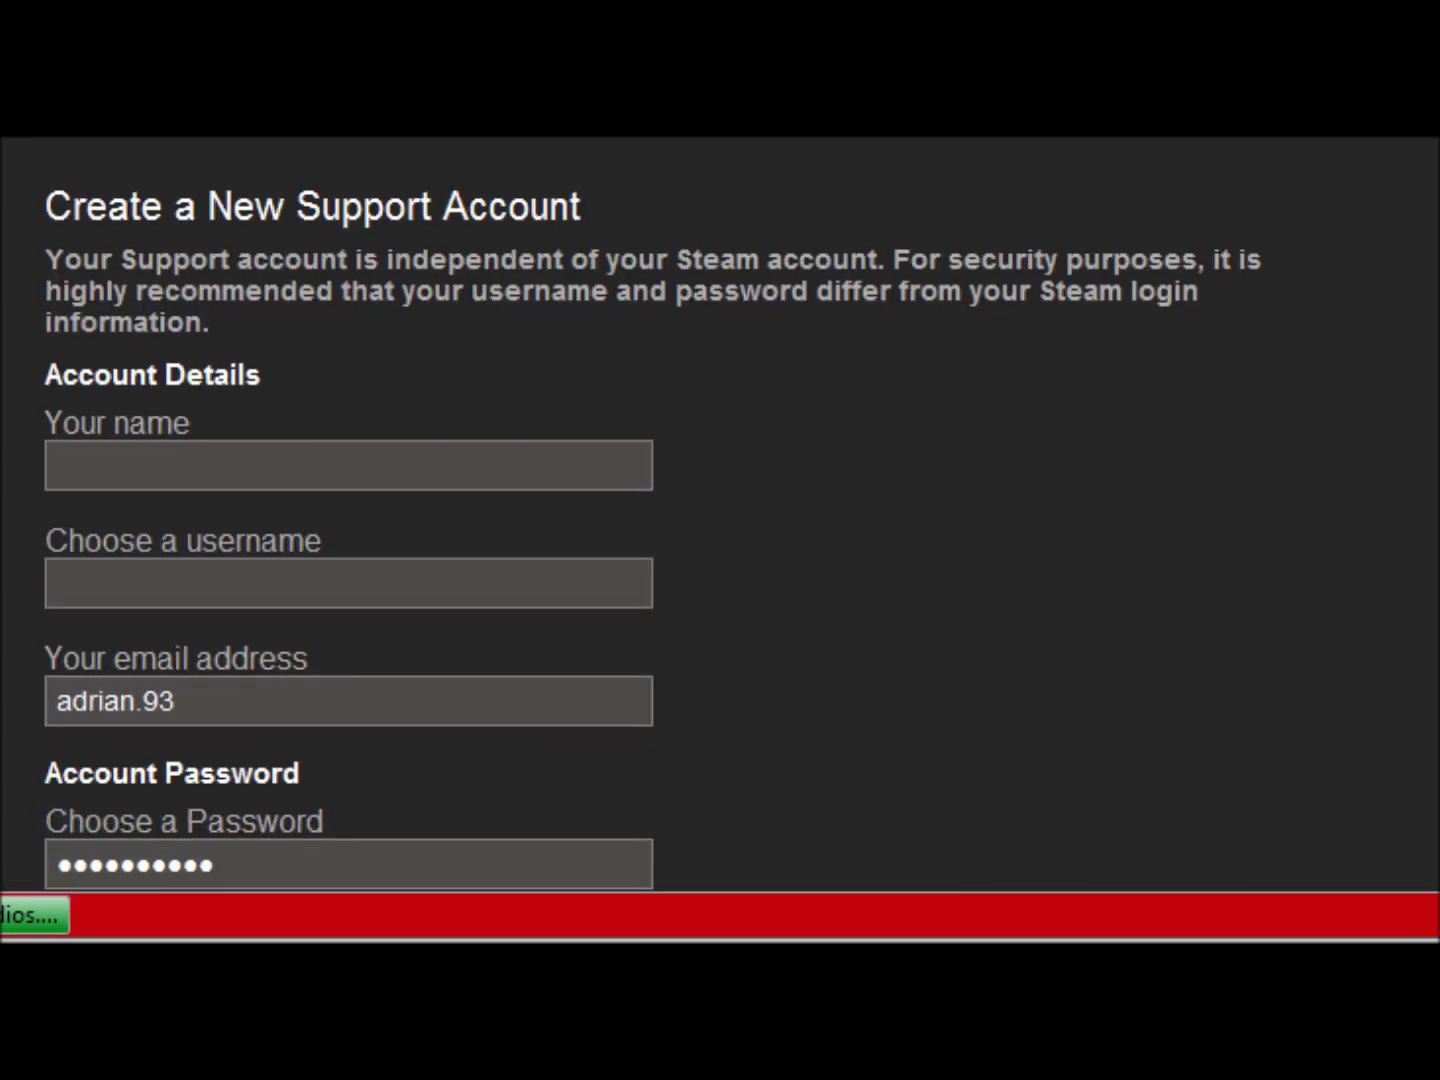
pyautogui.scroll(-1, 720, 540)
pyautogui.scroll(3, 720, 540)
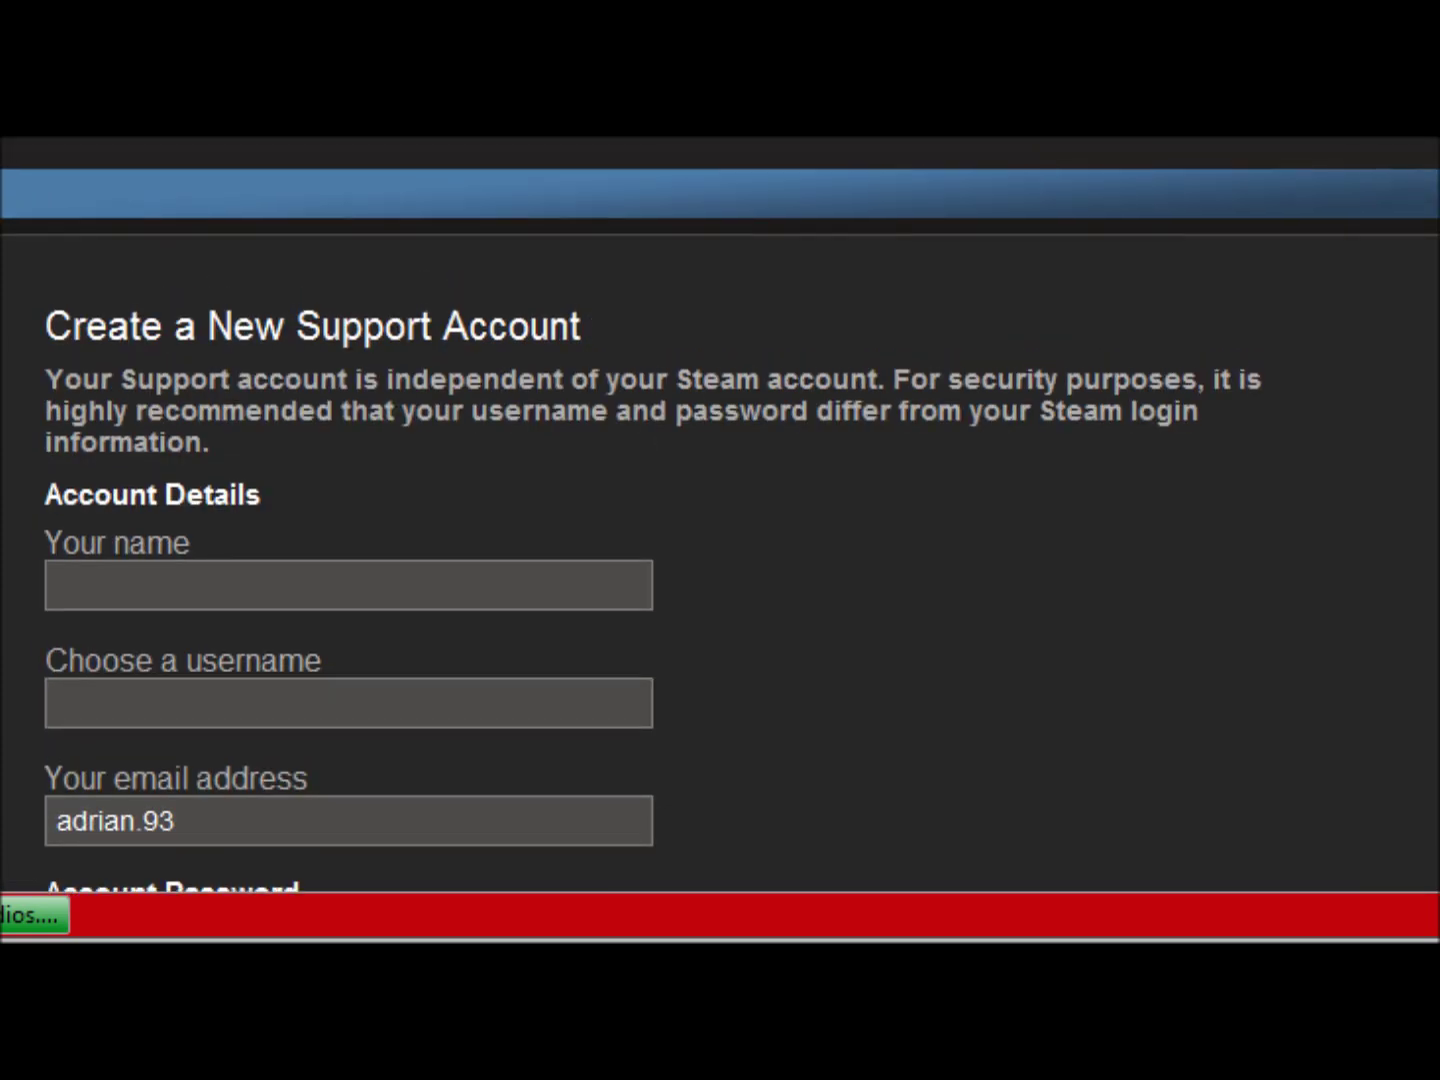
pyautogui.scroll(-4, 539, 320)
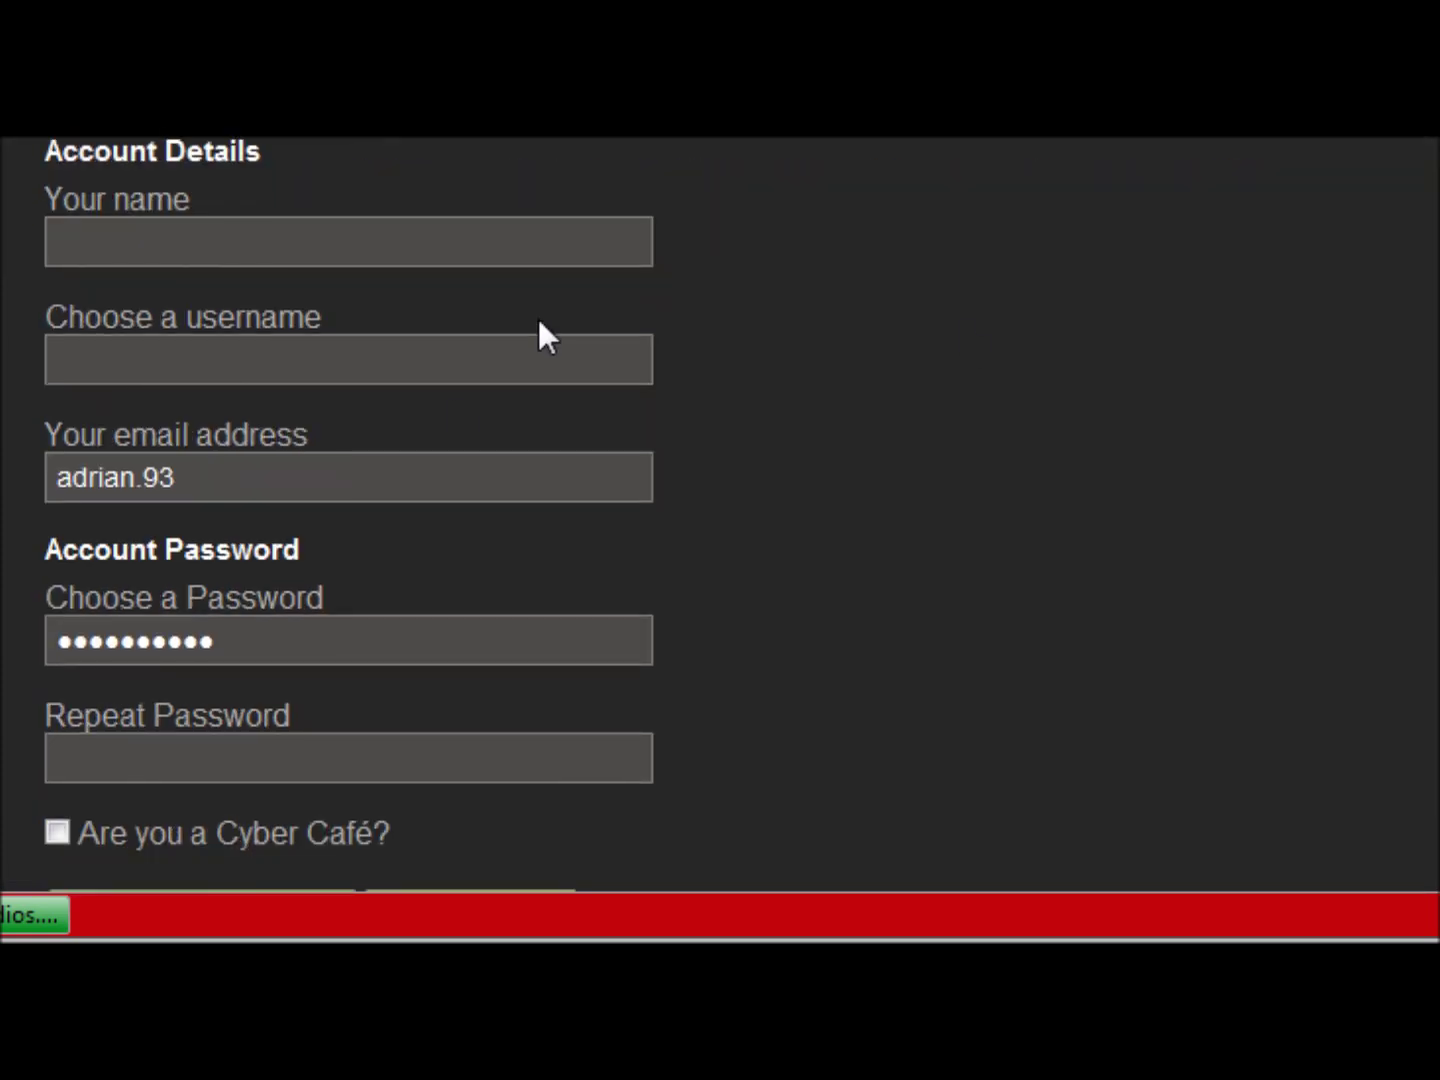
pyautogui.click(258, 479)
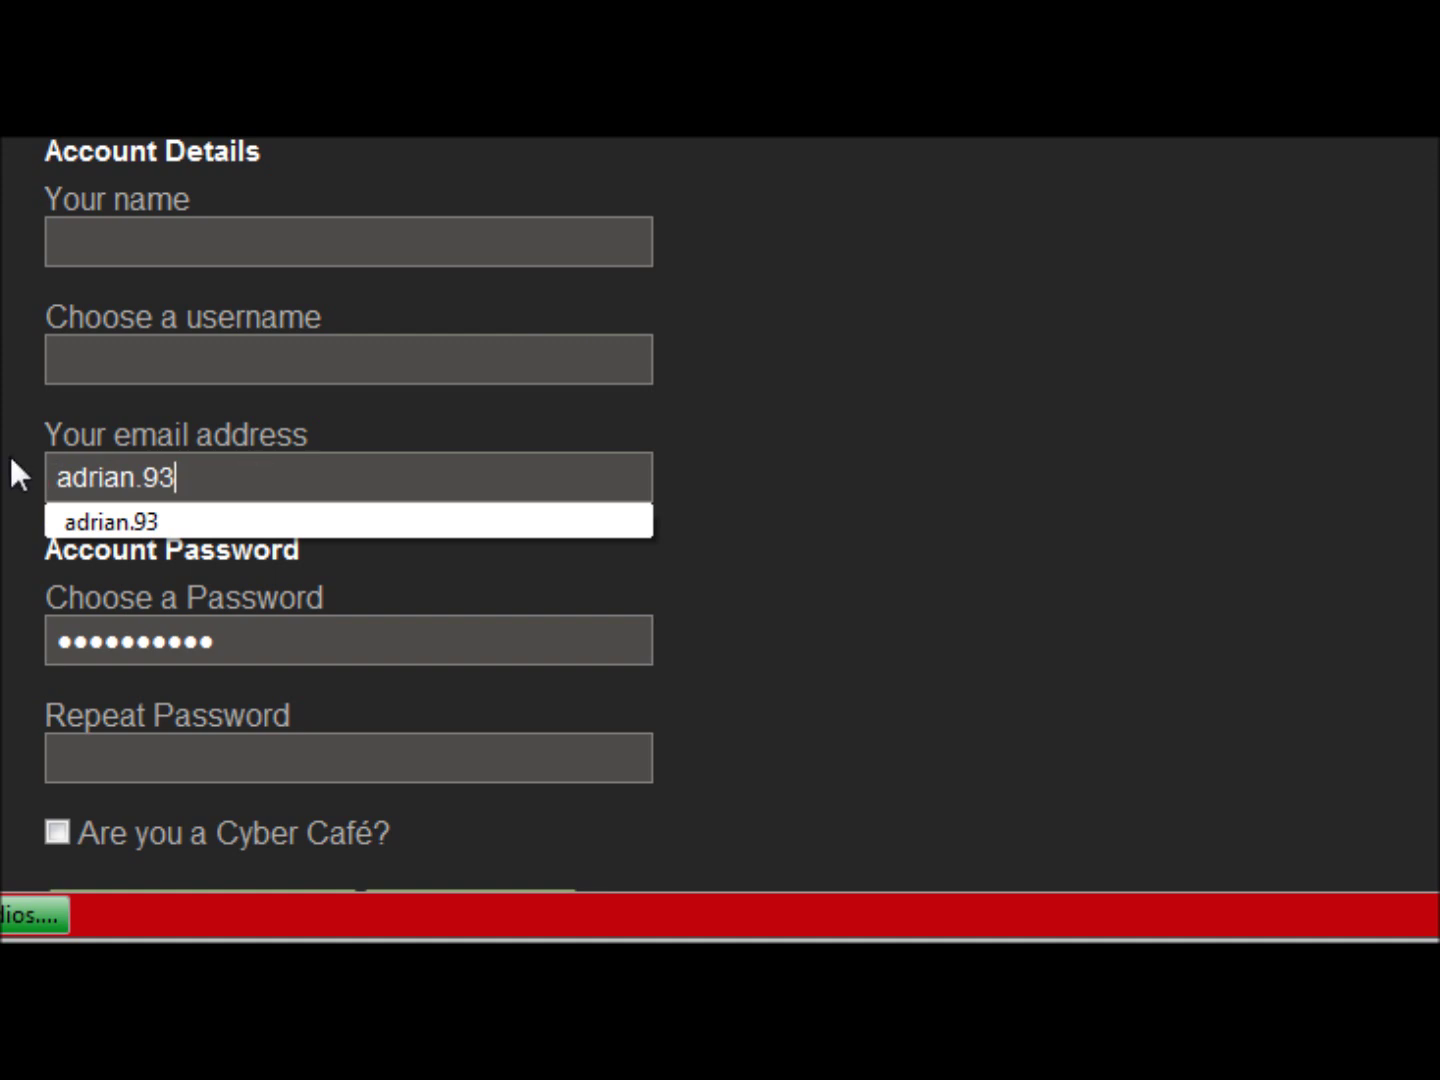
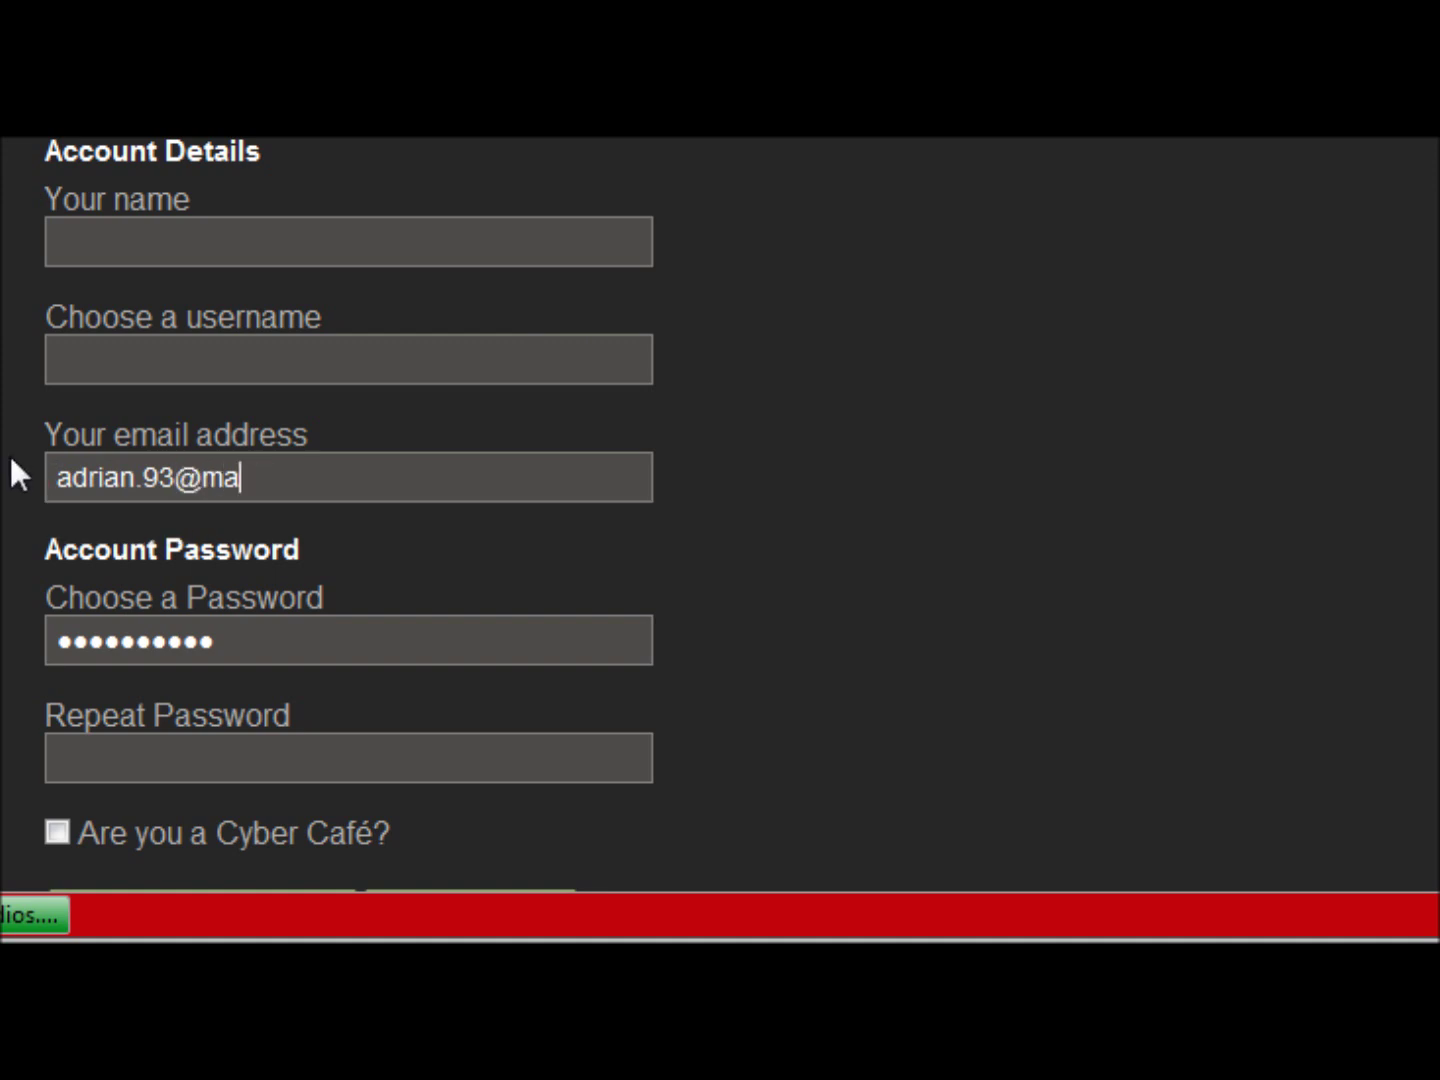
pyautogui.scroll(4, 720, 499)
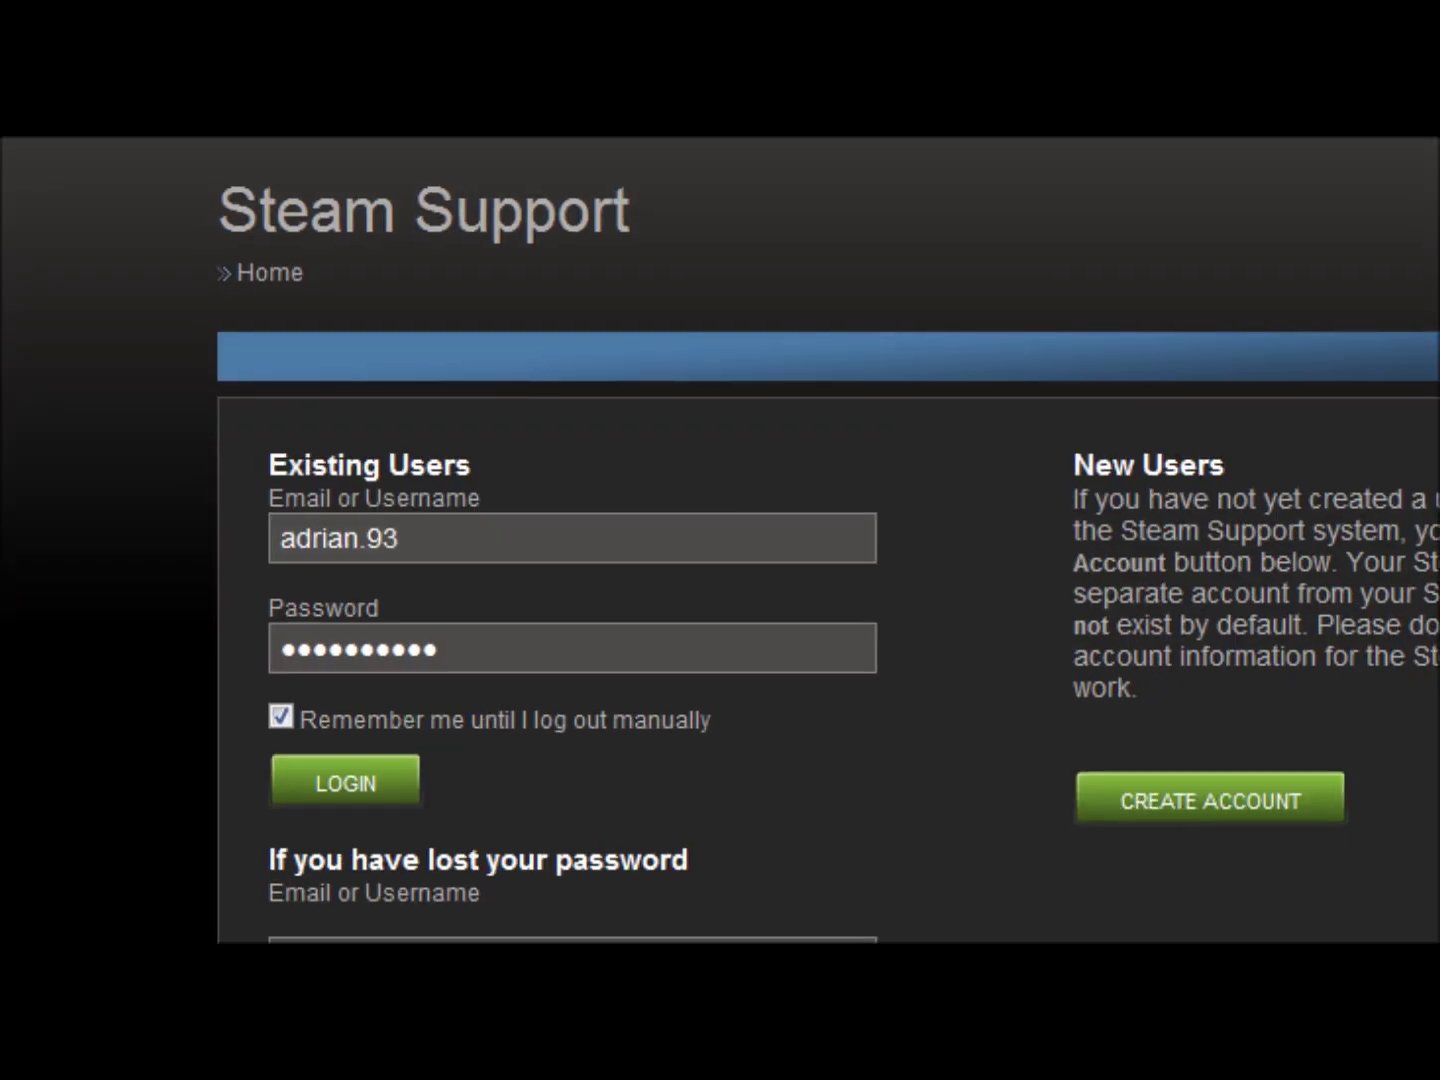
# - Log in, view Your Questions (0 questions) in a new tab, then close it
pyautogui.scroll(-1, 828, 546)
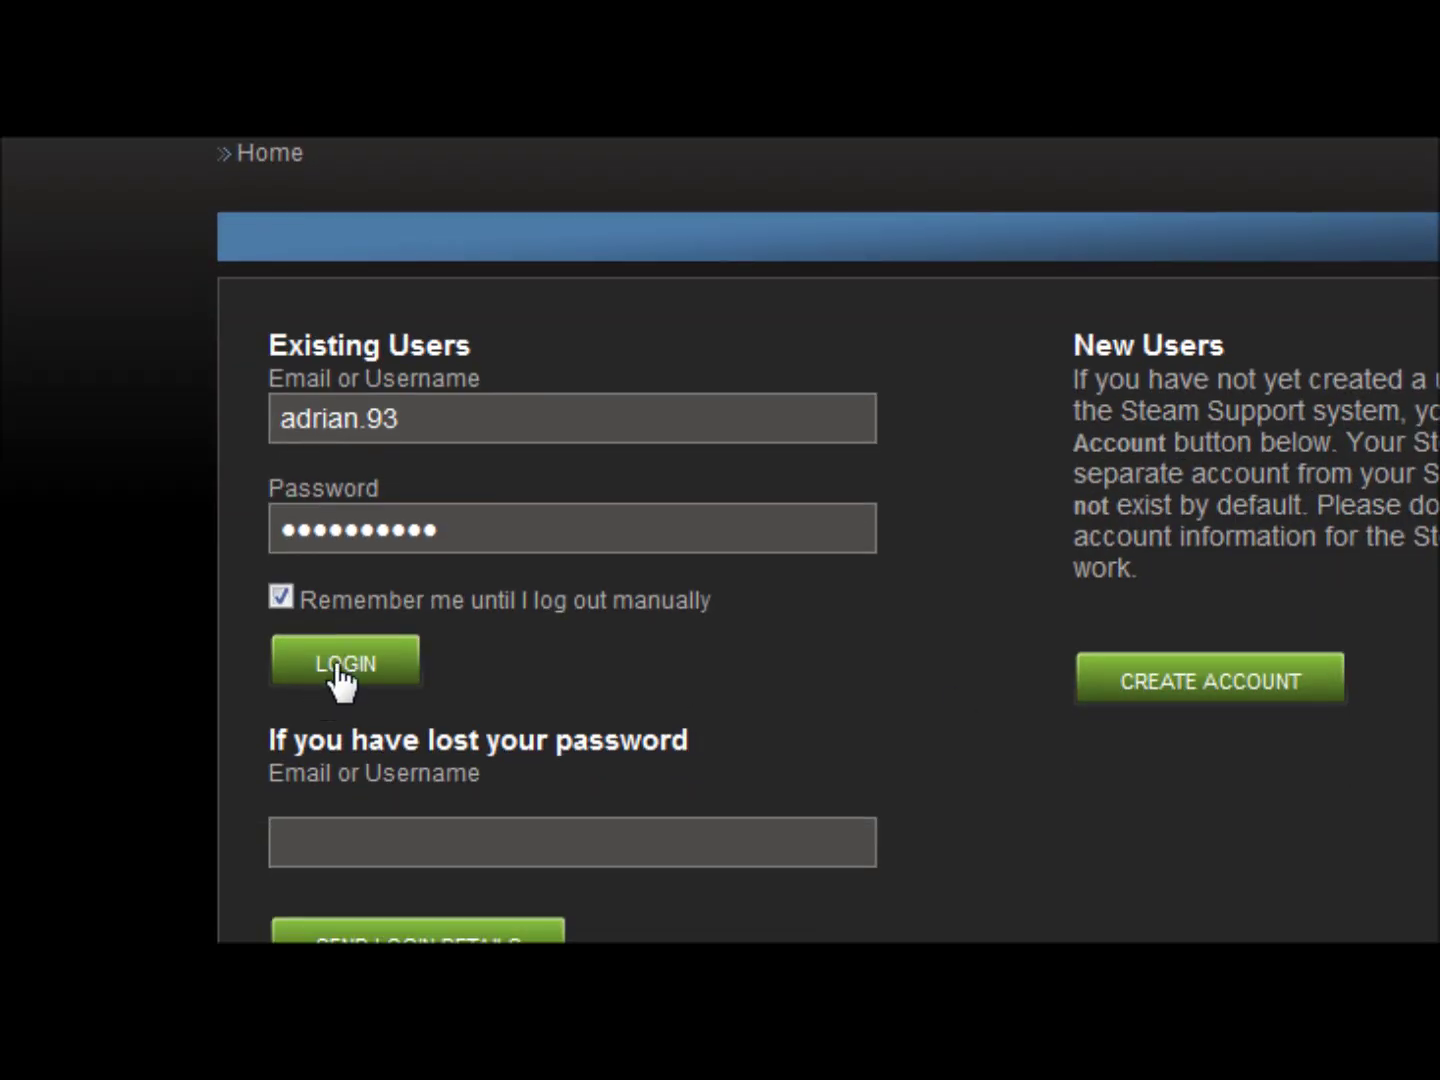
pyautogui.click(338, 668)
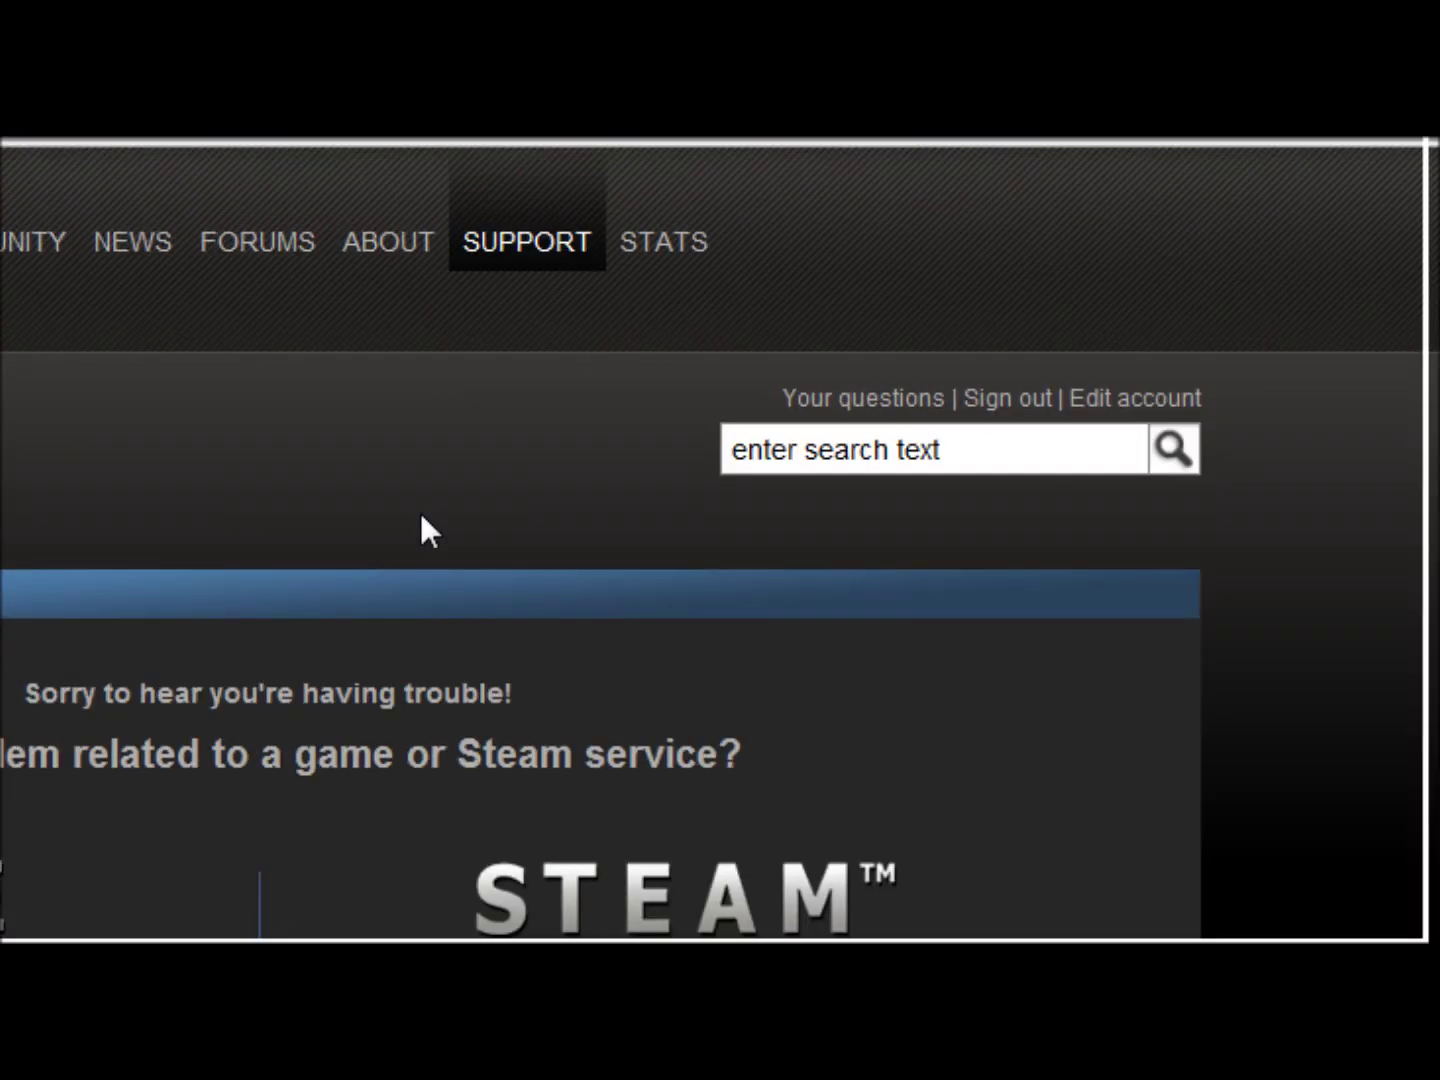
pyautogui.rightClick(870, 426)
pyautogui.click(960, 481)
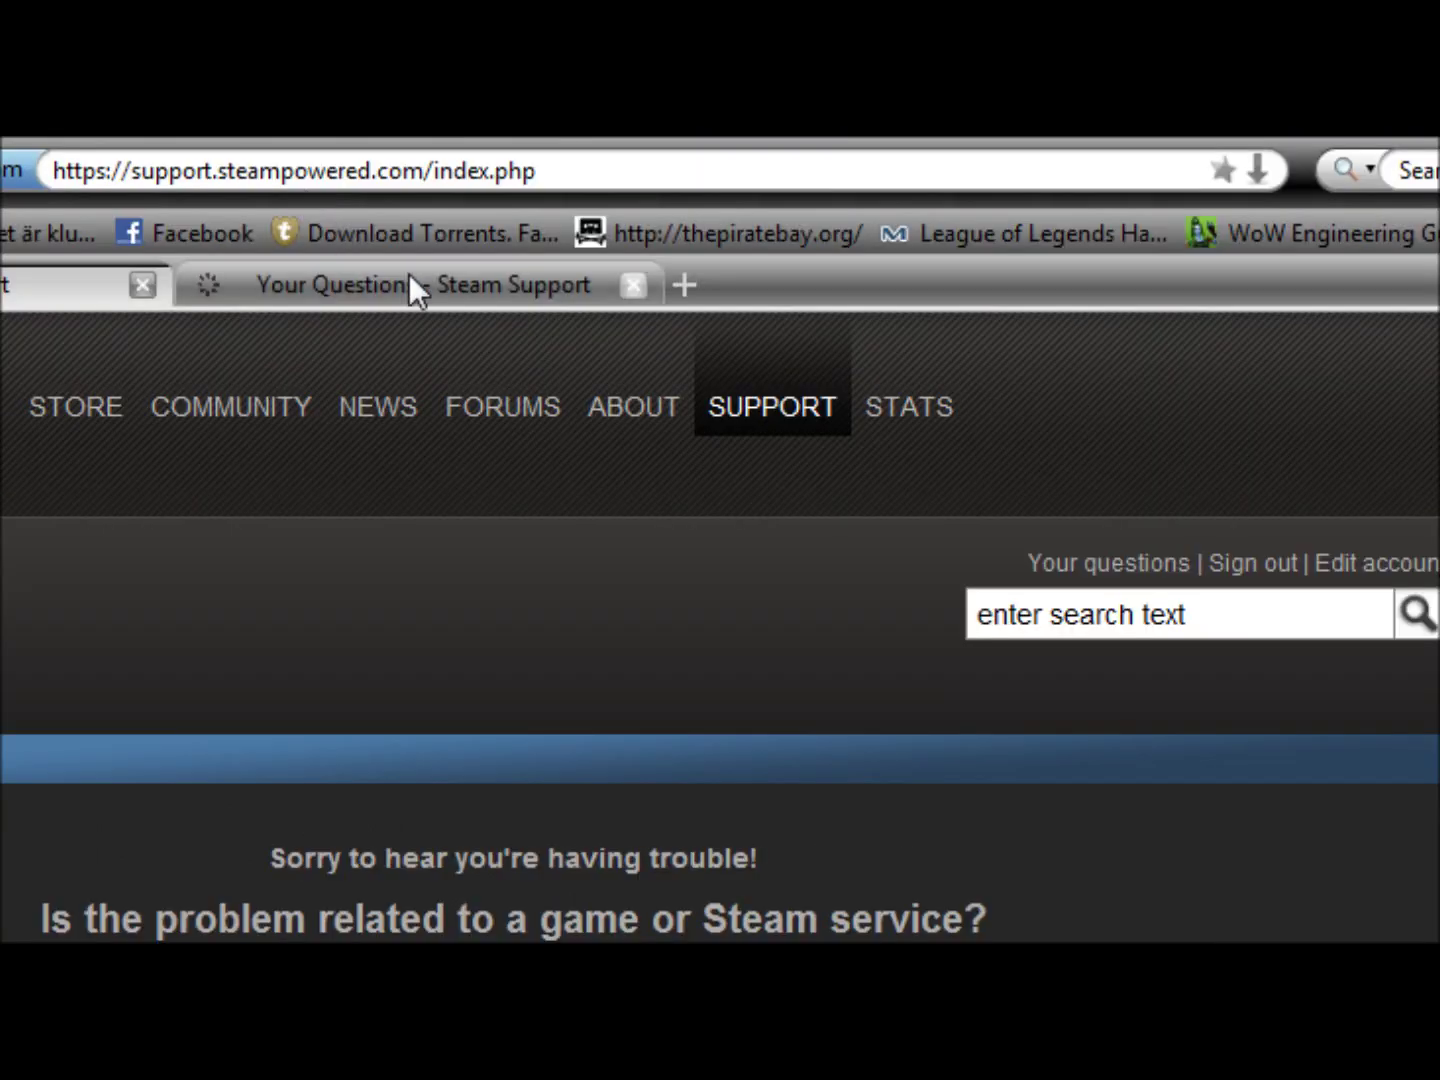
pyautogui.click(400, 280)
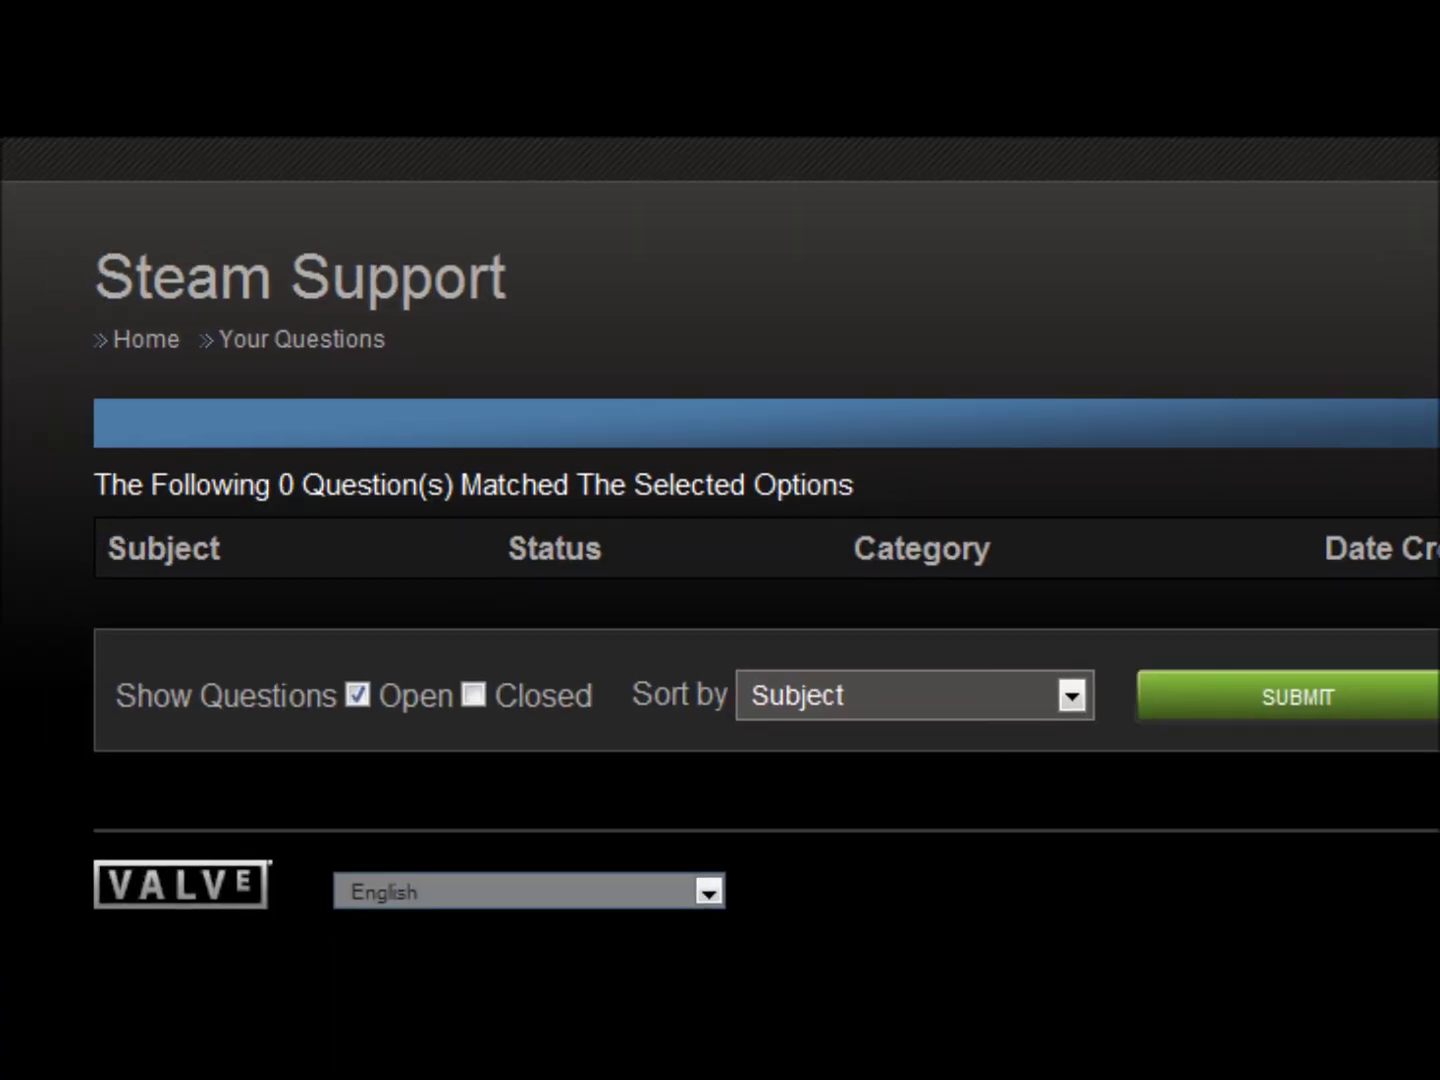
pyautogui.hotkey('ctrl', 'w')
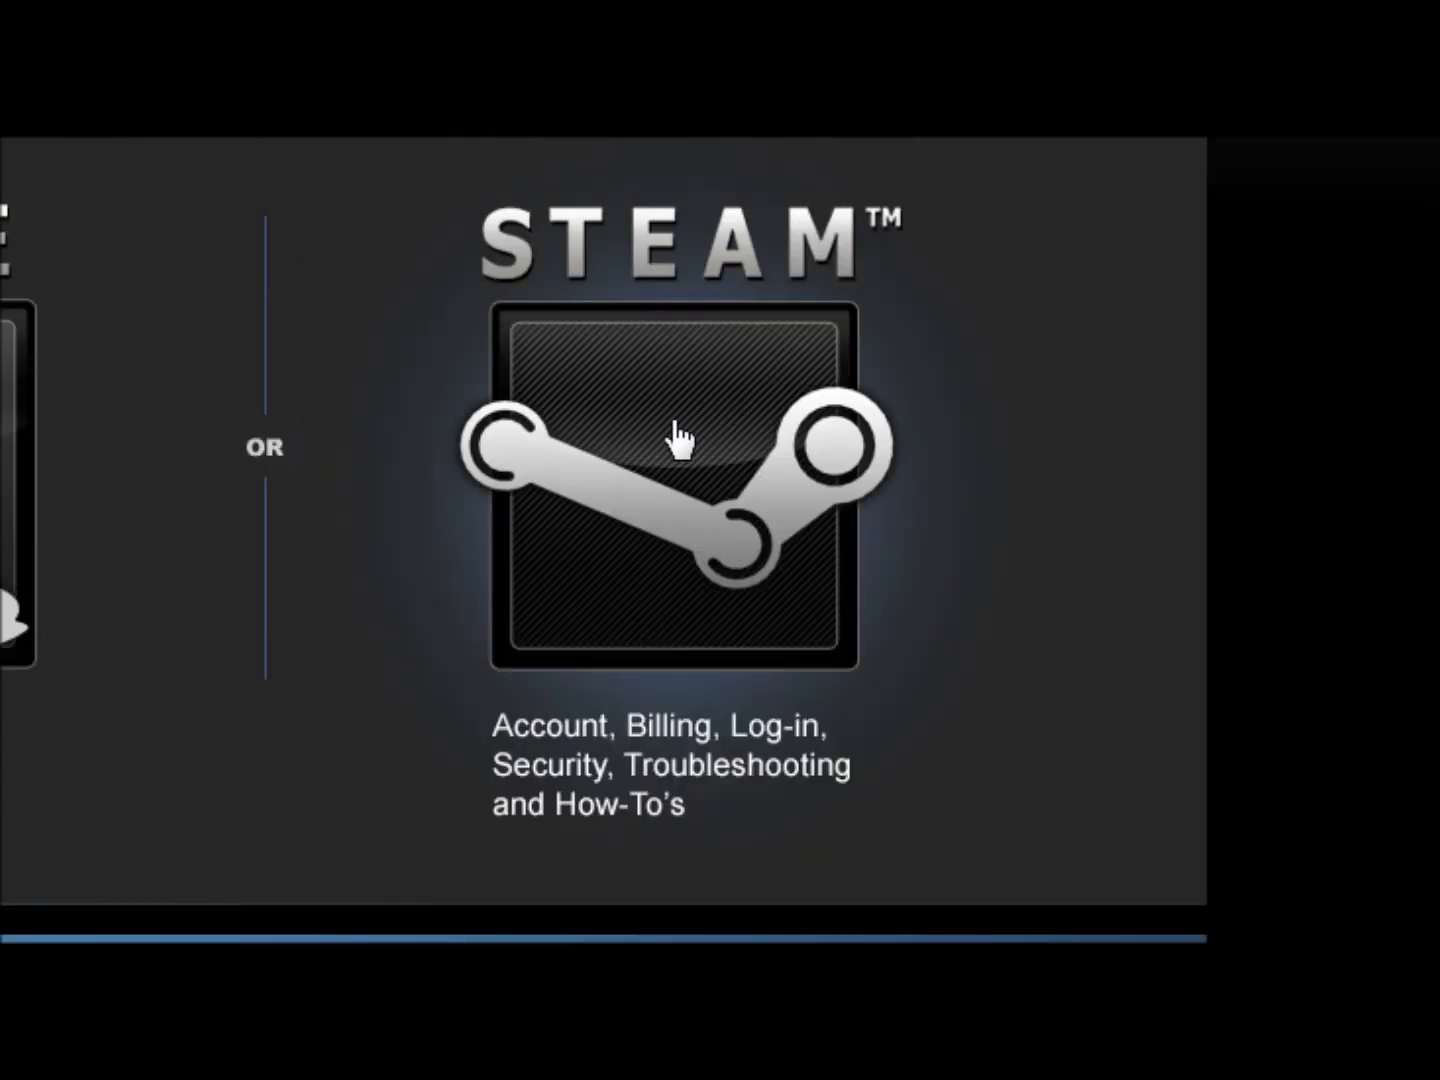
# - Open the STEAM help section and highlight the top Account Issues articles and view counts
pyautogui.click(482, 525)
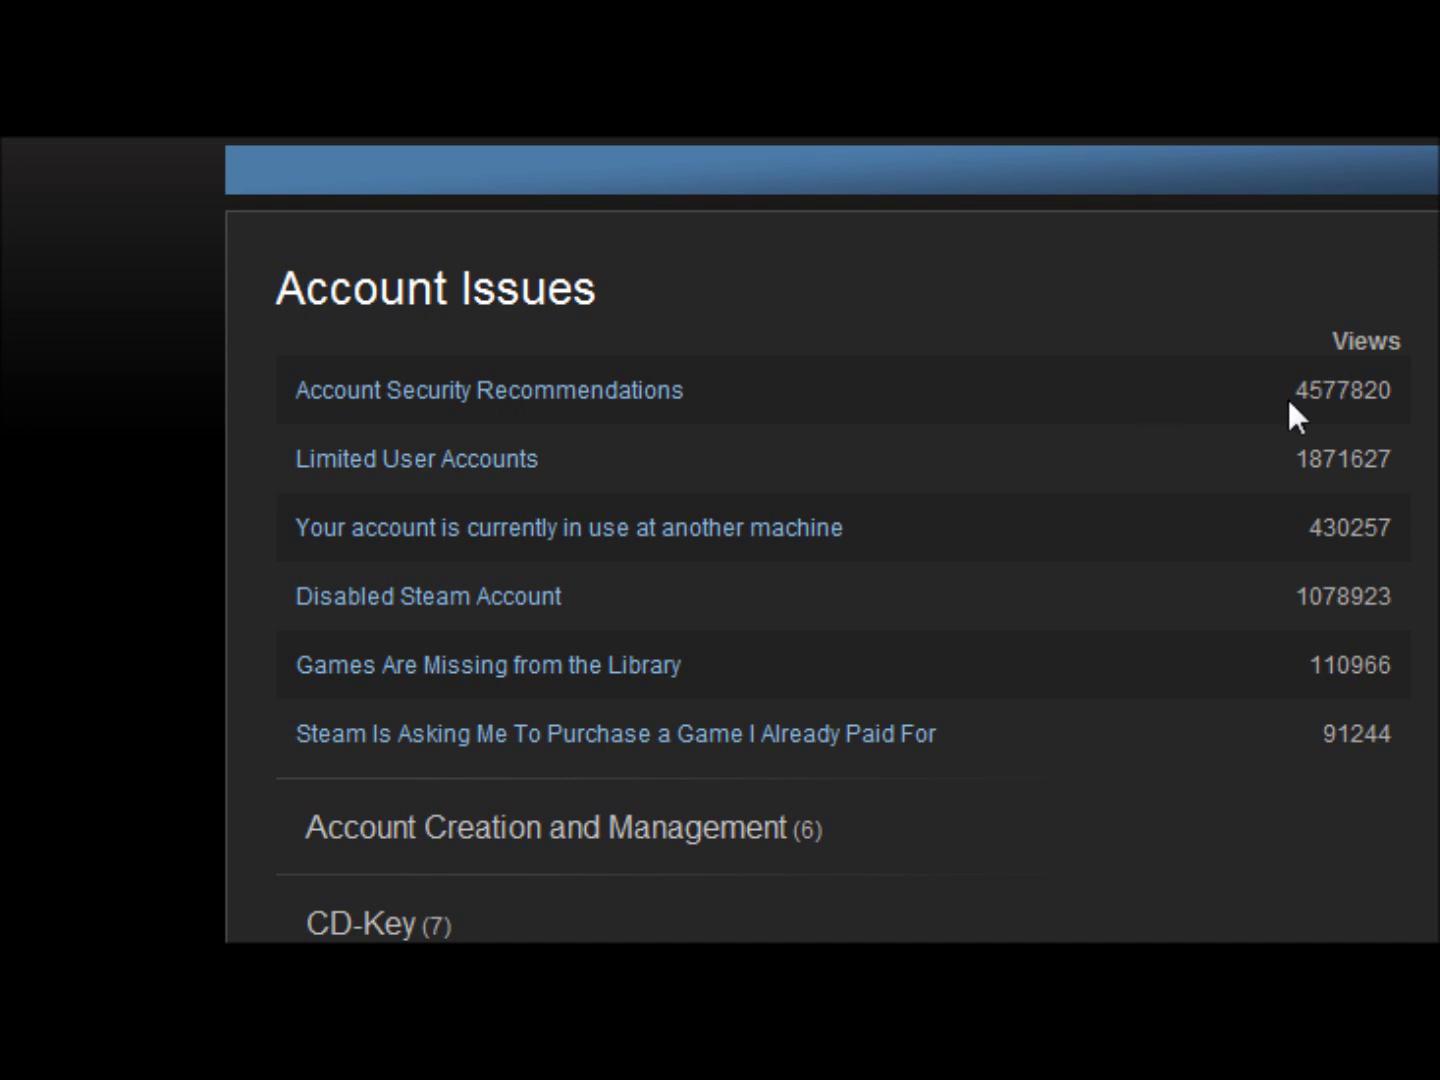
pyautogui.moveTo(1287, 396); pyautogui.dragTo(1376, 804)
pyautogui.click(1240, 802)
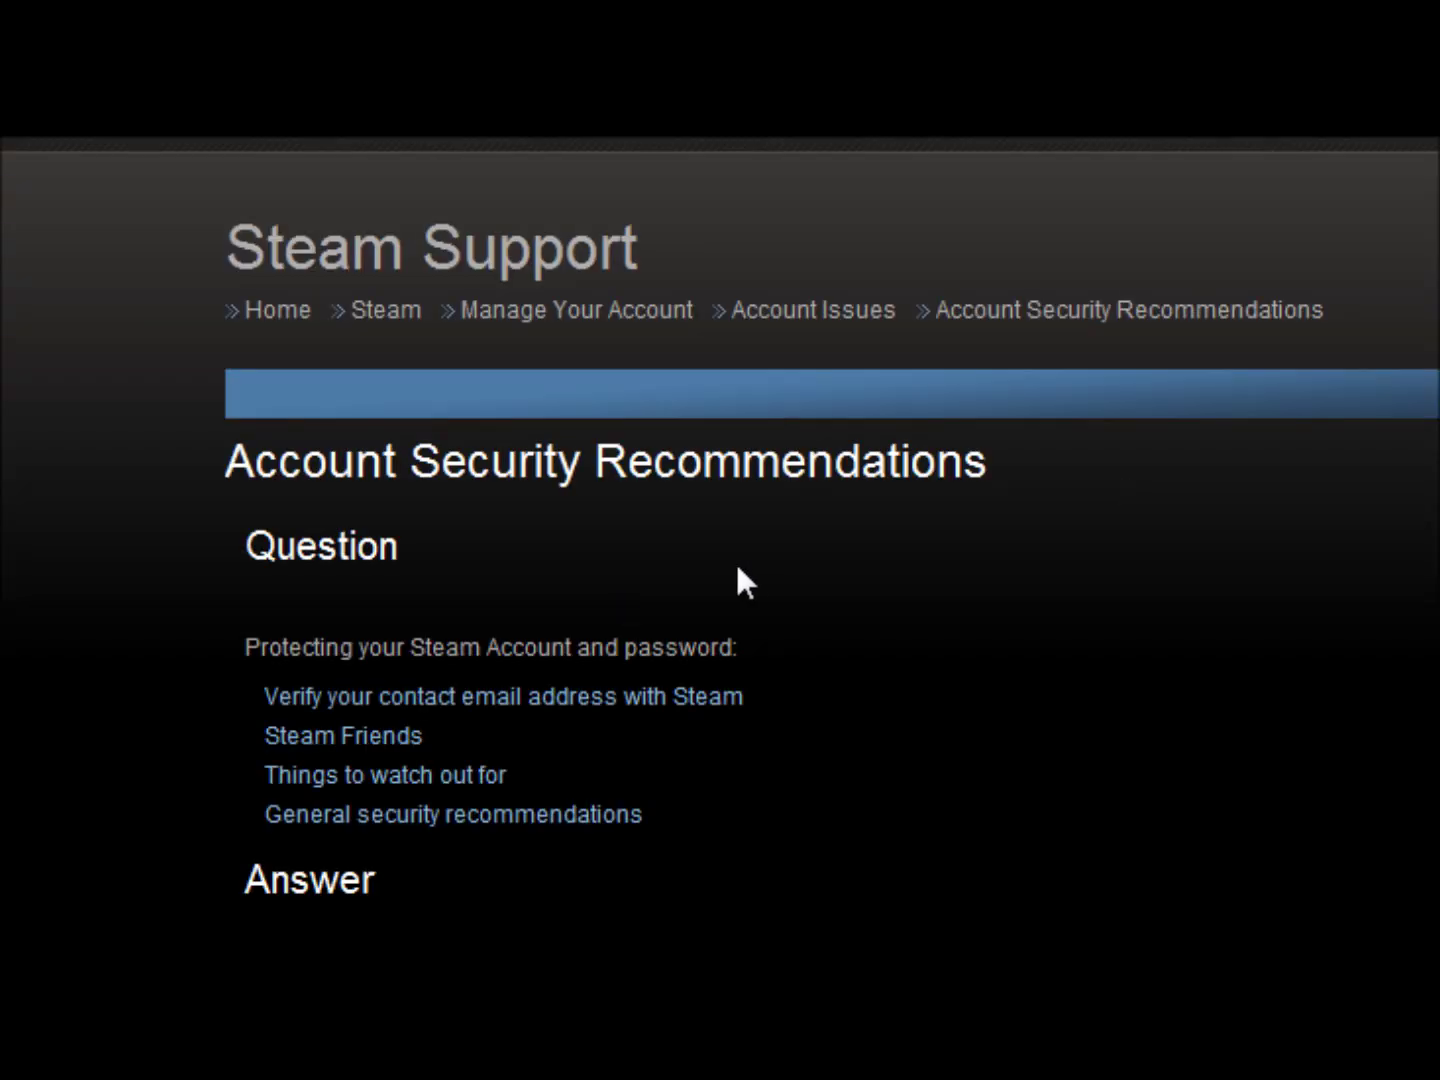
pyautogui.scroll(-10, 780, 594)
pyautogui.scroll(10, 790, 599)
pyautogui.scroll(-2, 793, 606)
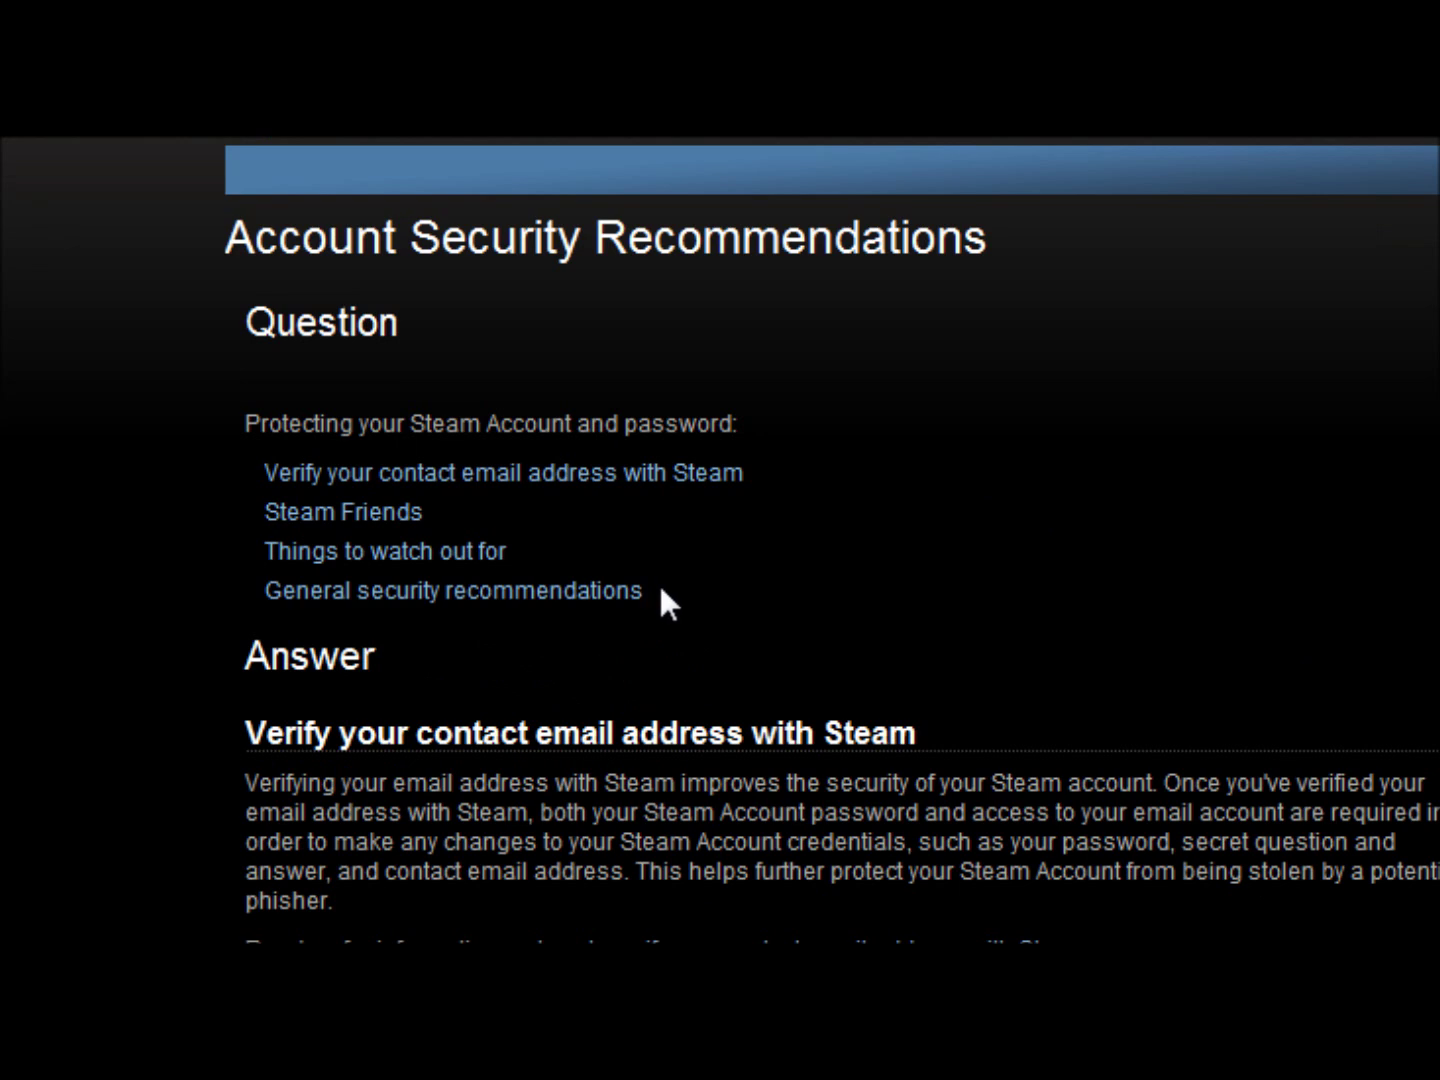
pyautogui.scroll(-2, 1016, 494)
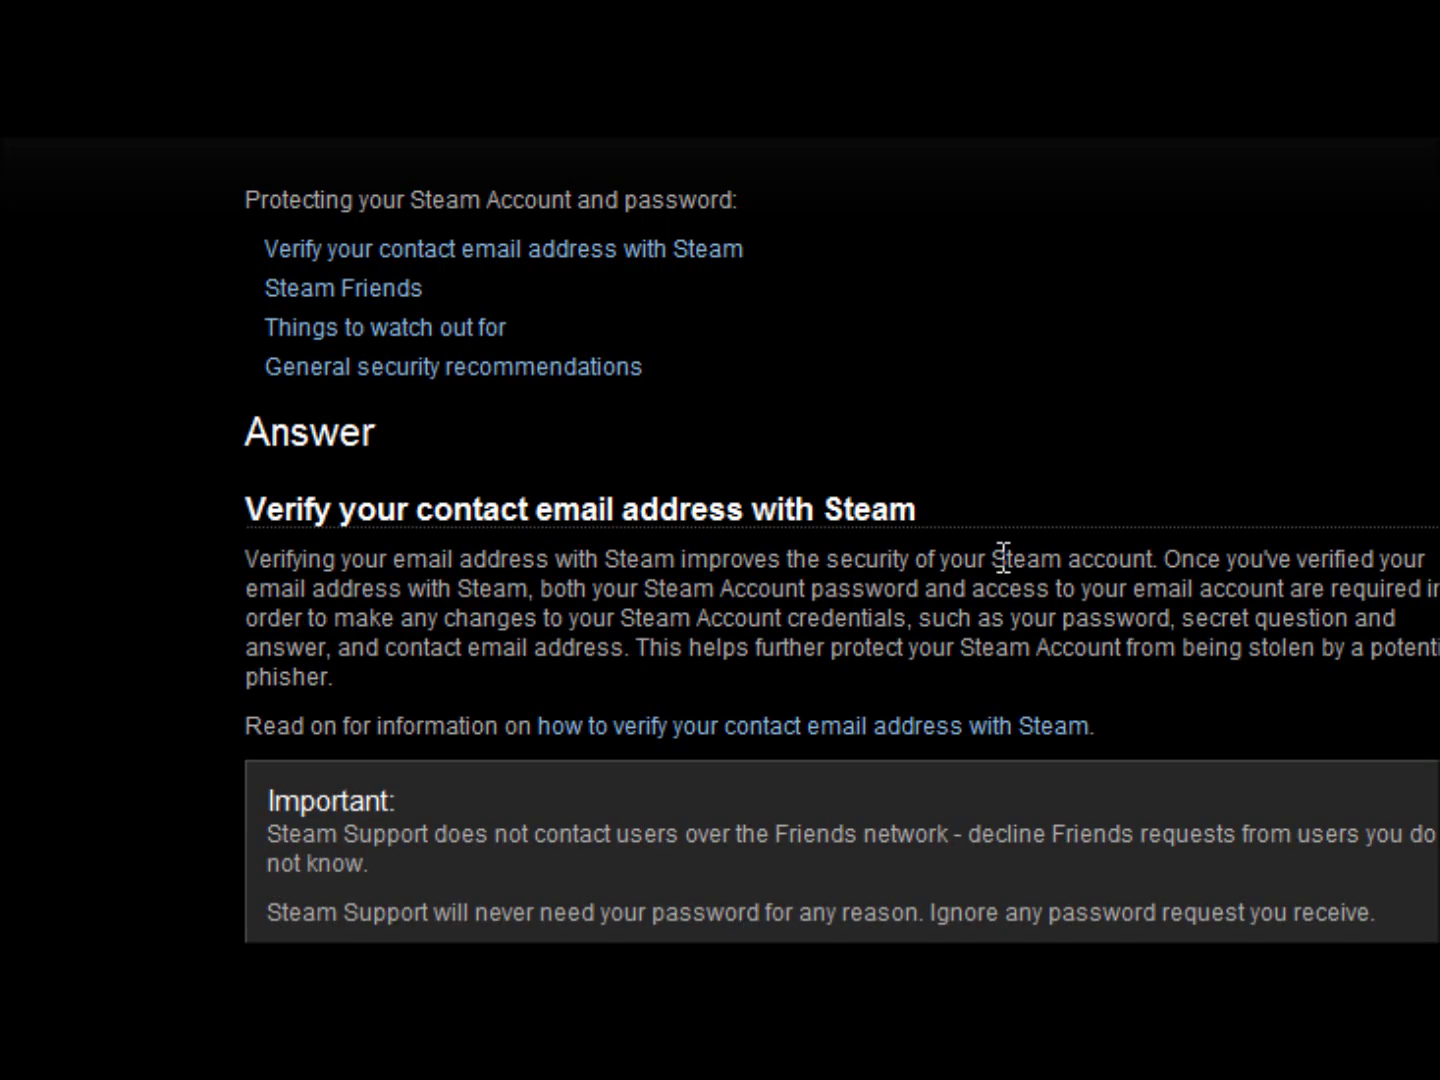
pyautogui.scroll(-2, 761, 651)
pyautogui.scroll(1, 616, 434)
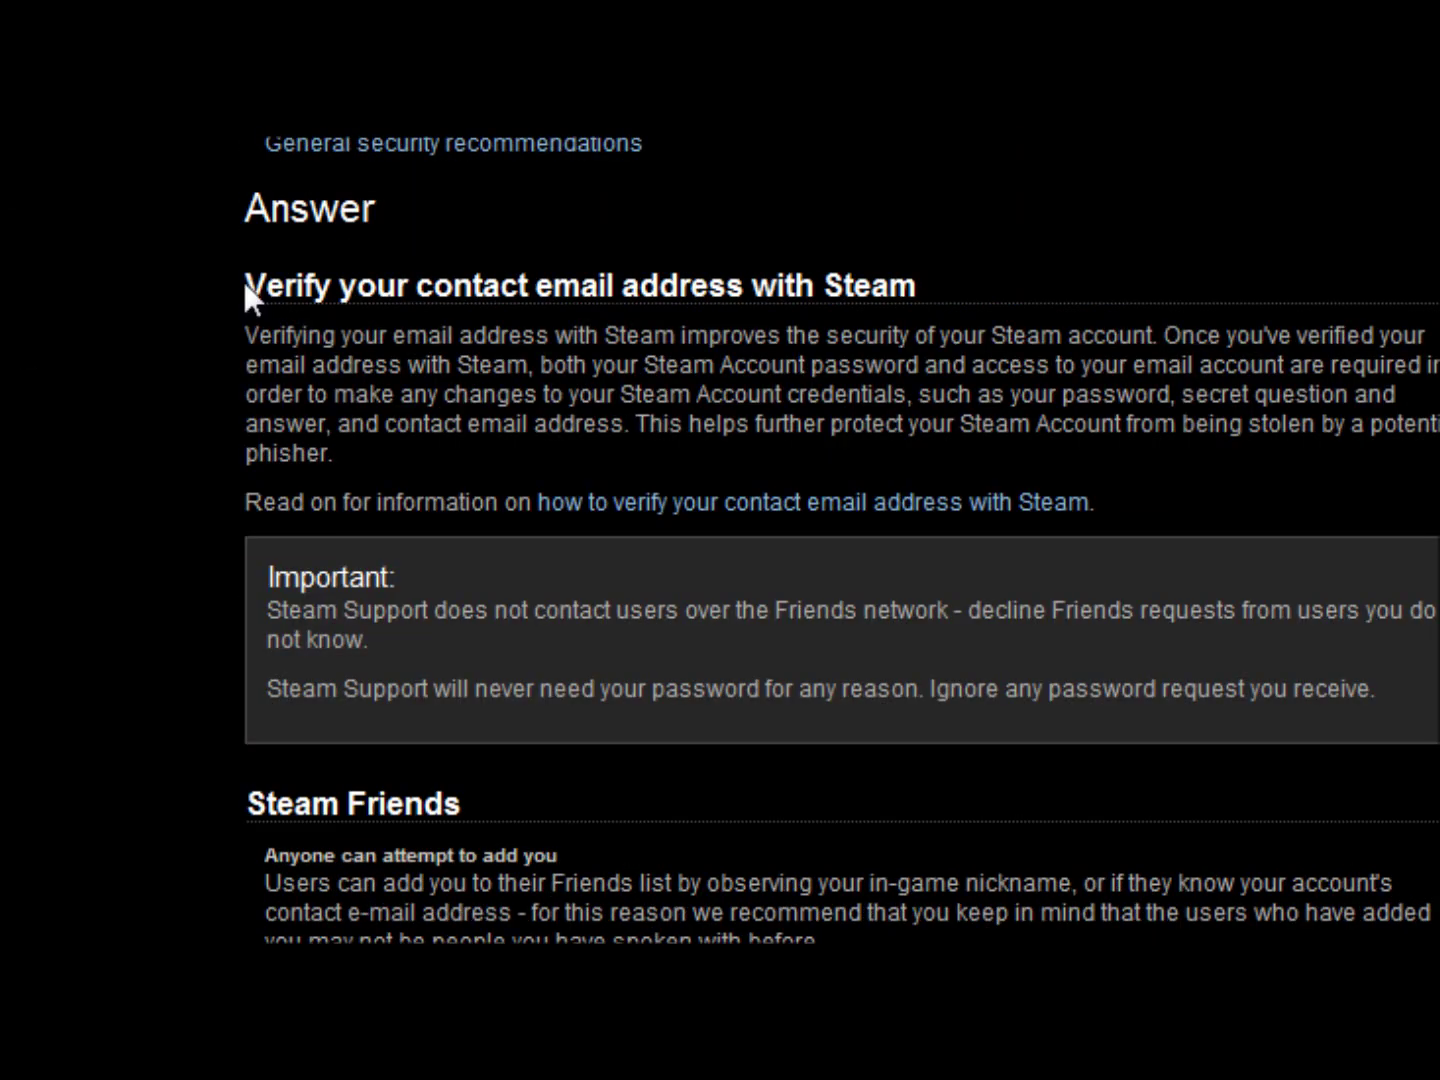
pyautogui.moveTo(821, 941); pyautogui.dragTo(320, 288)
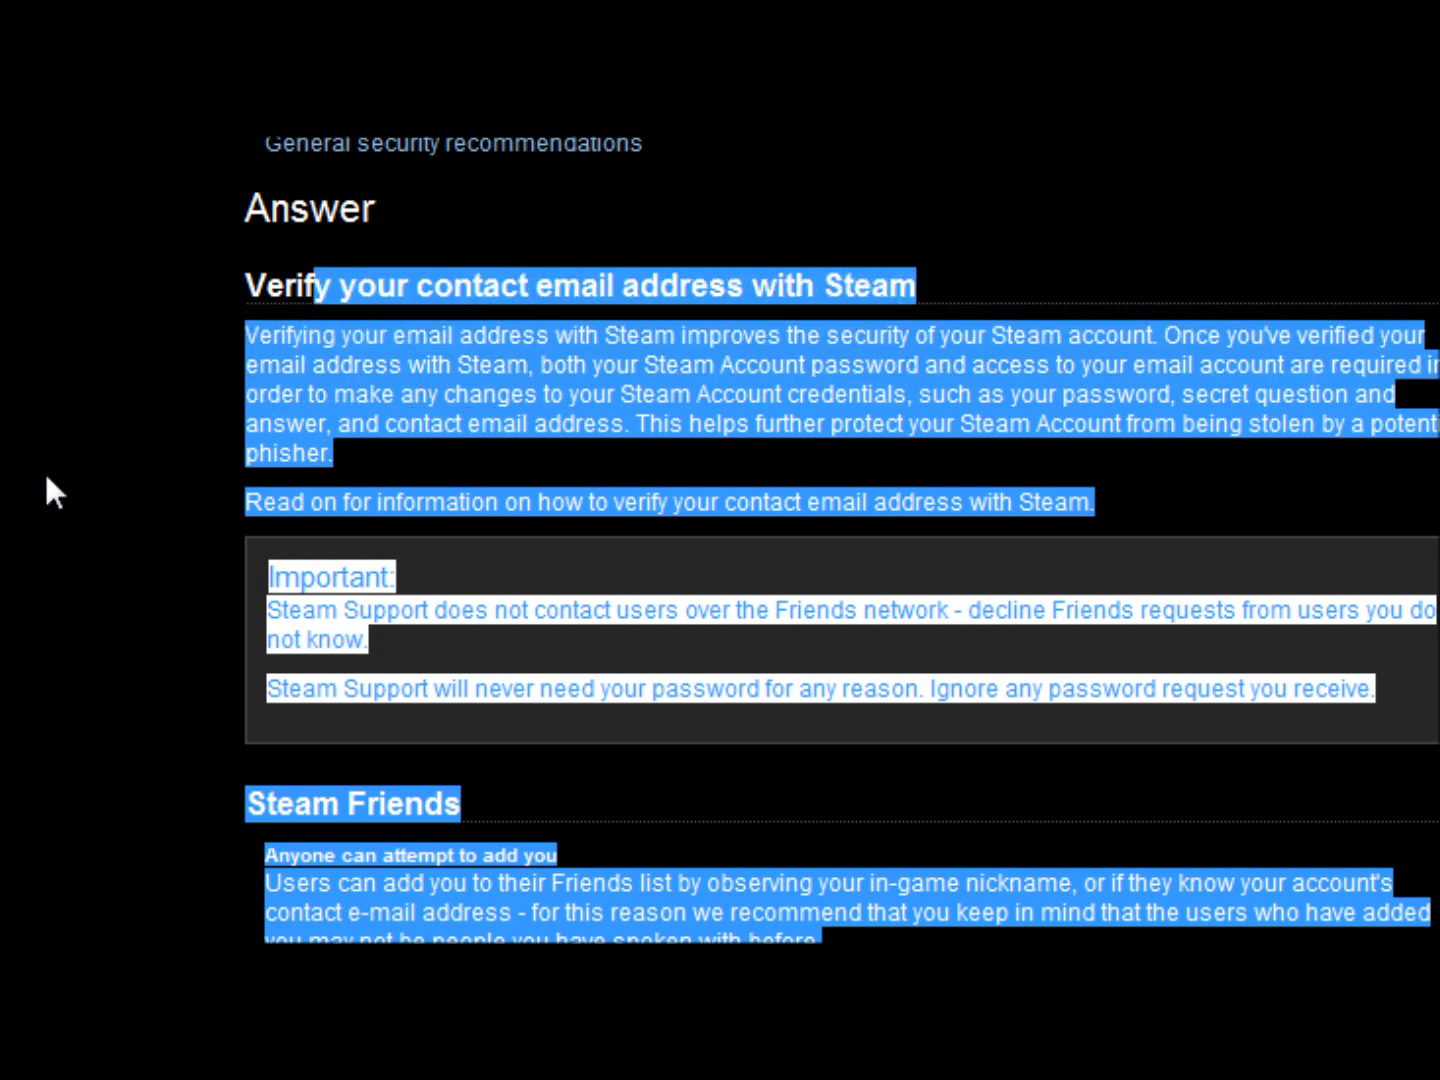
pyautogui.click(442, 480)
pyautogui.scroll(-2, 852, 479)
pyautogui.scroll(-2, 553, 492)
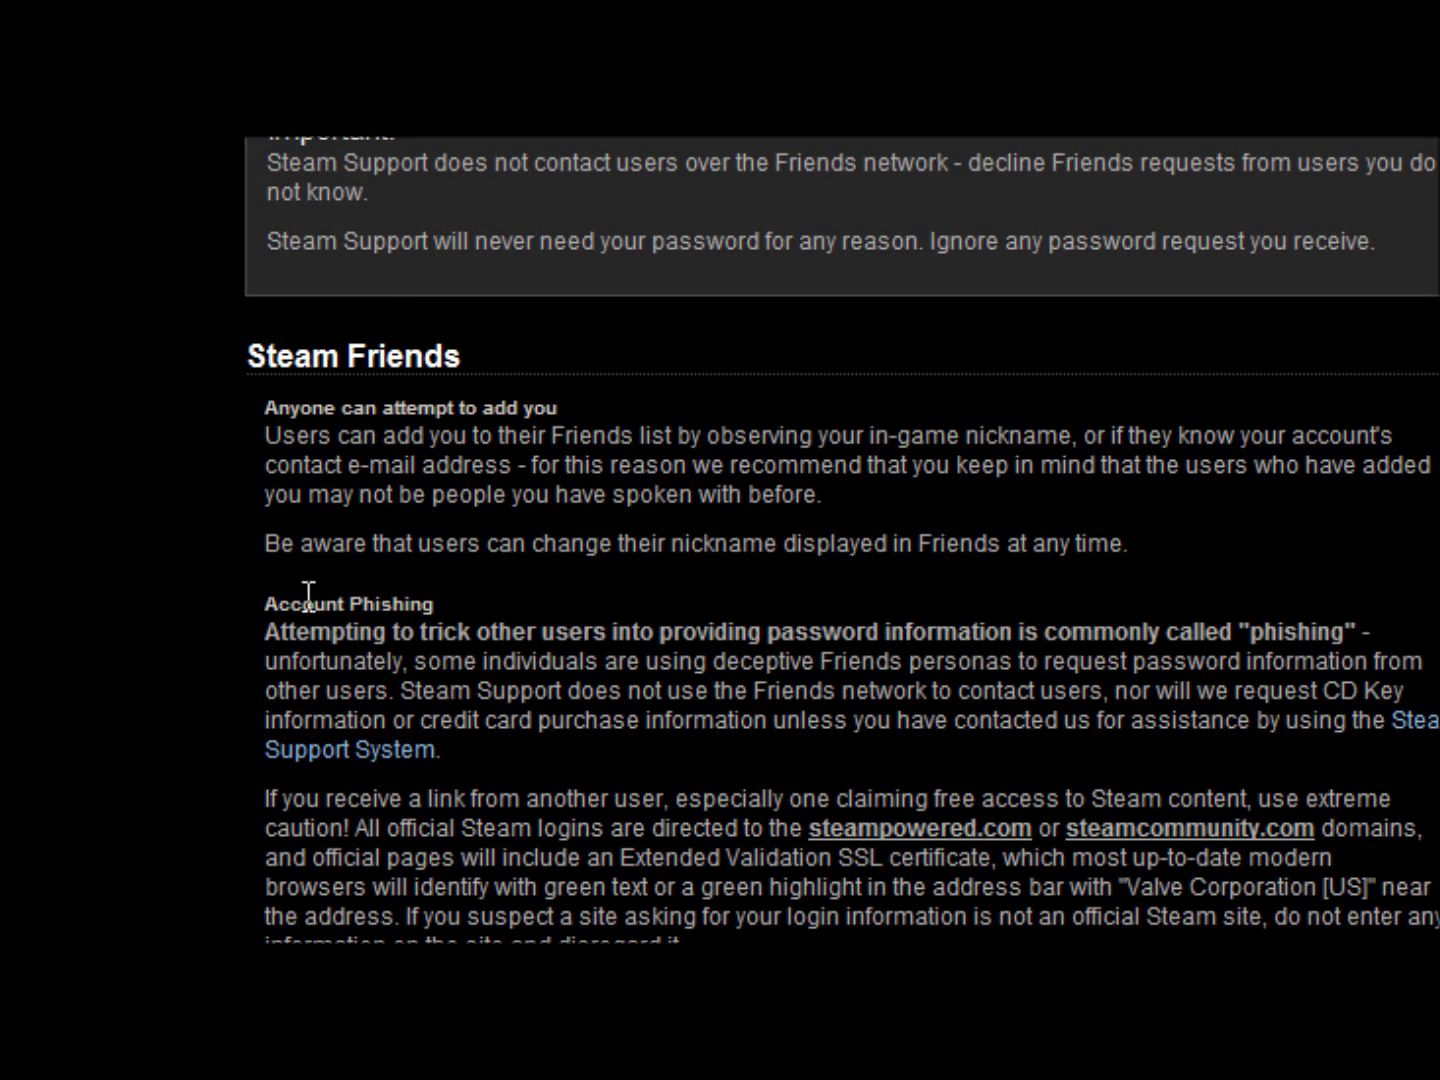
pyautogui.scroll(-3, 309, 594)
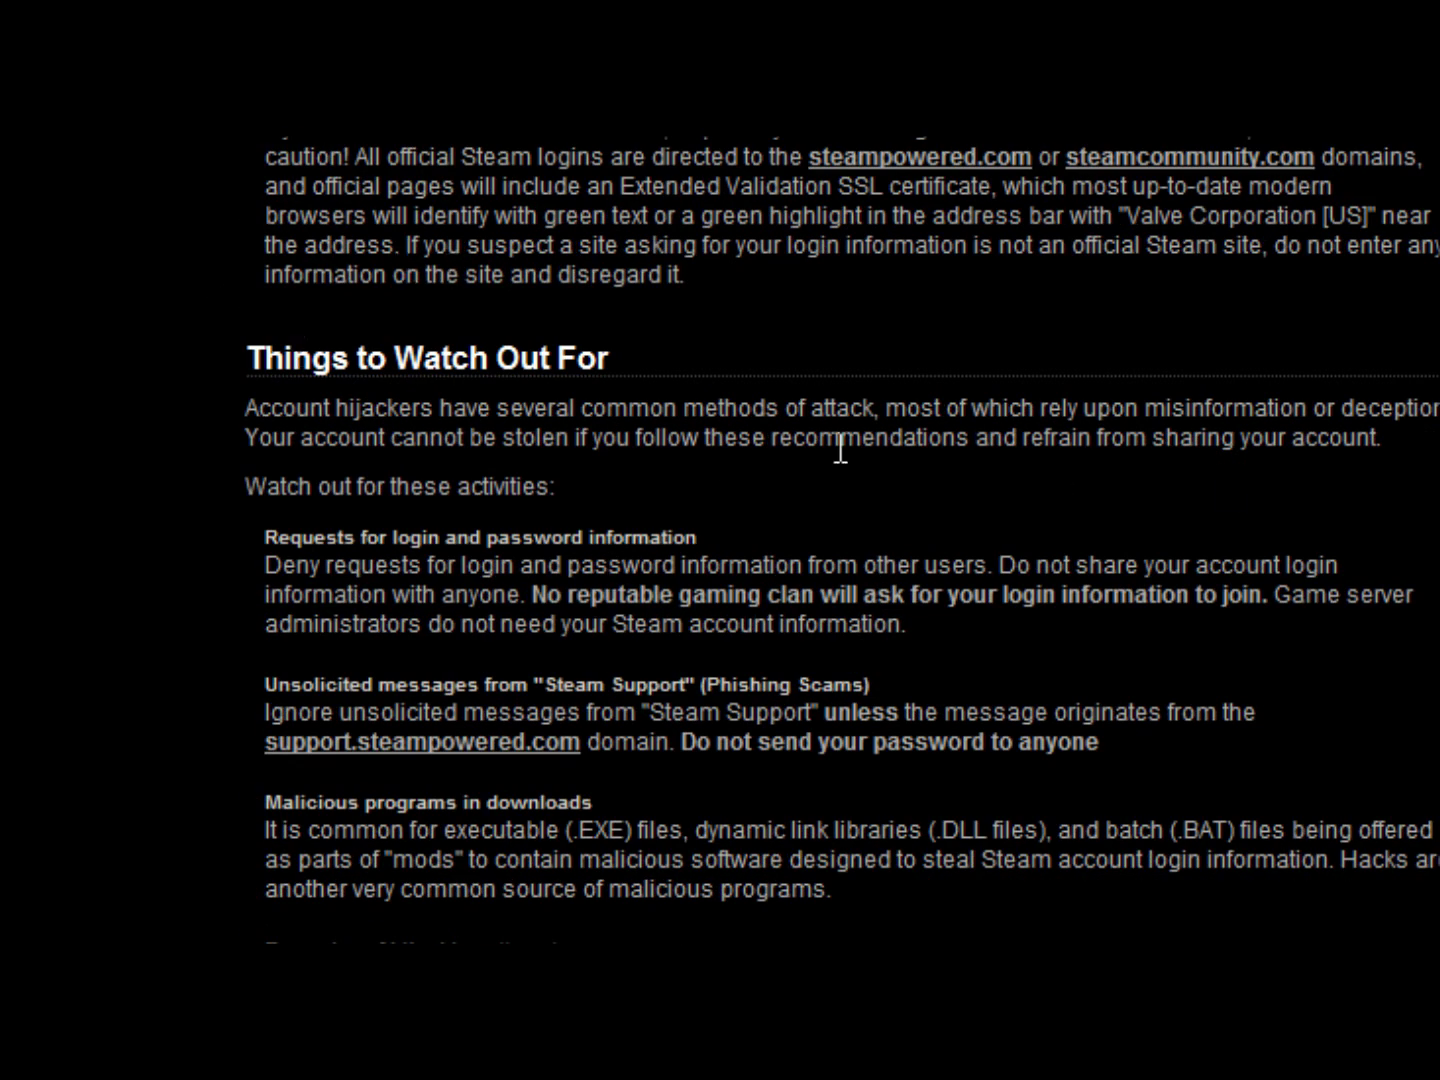
pyautogui.scroll(3, 950, 468)
pyautogui.scroll(-8, 950, 470)
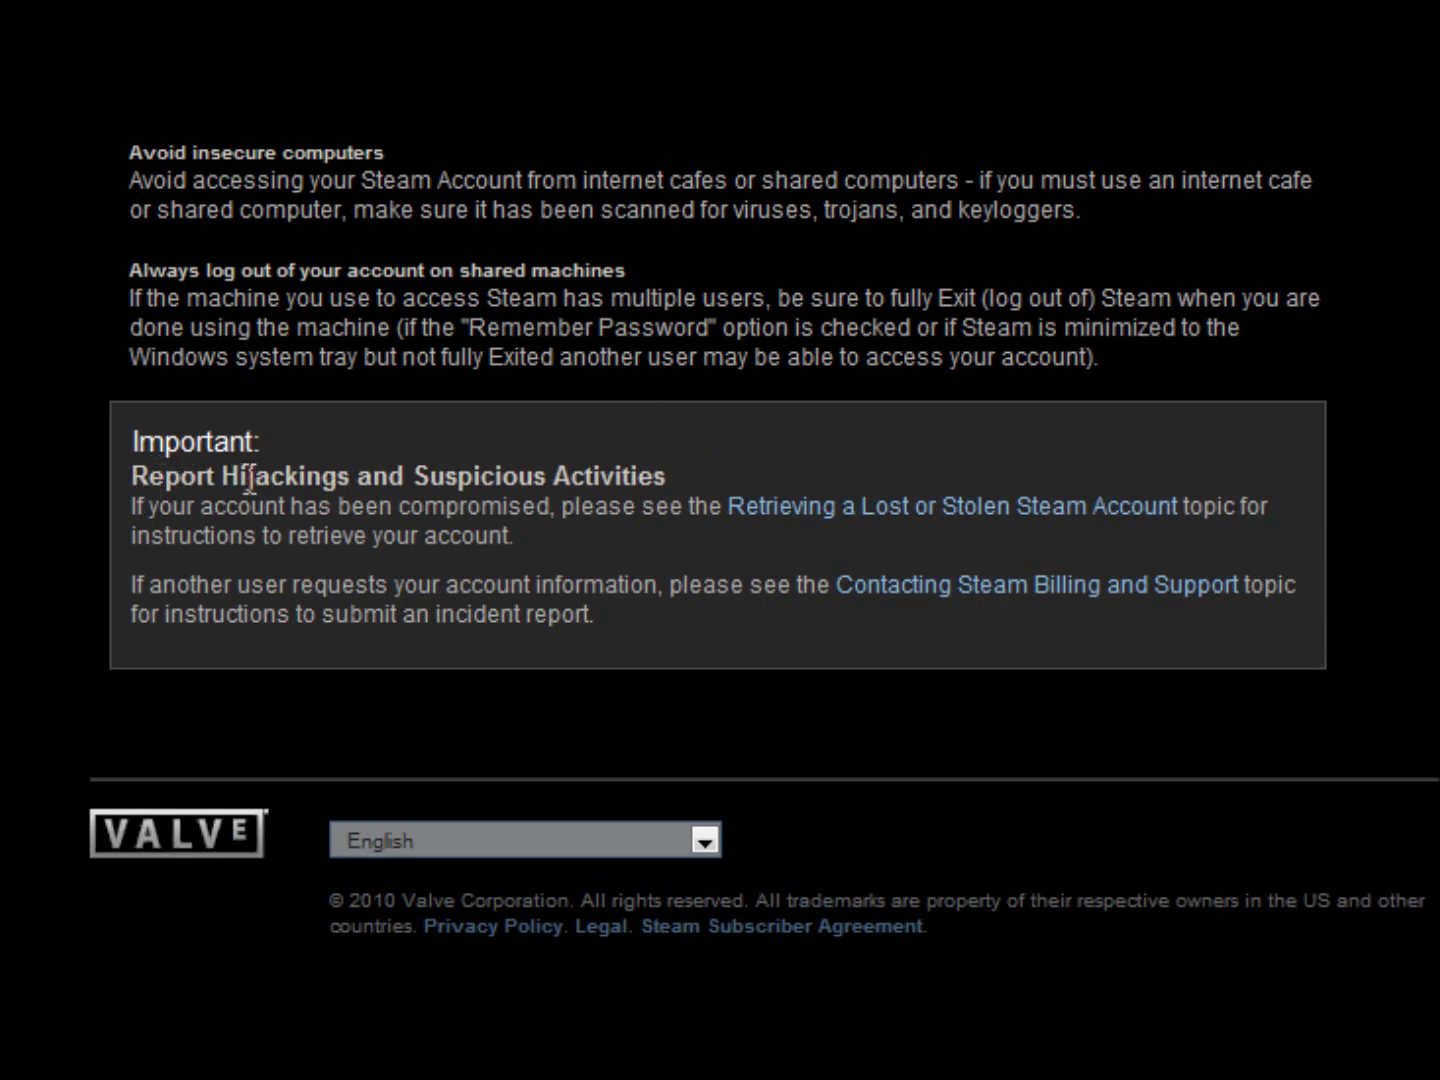
pyautogui.moveTo(338, 473); pyautogui.dragTo(840, 480)
pyautogui.click(876, 481)
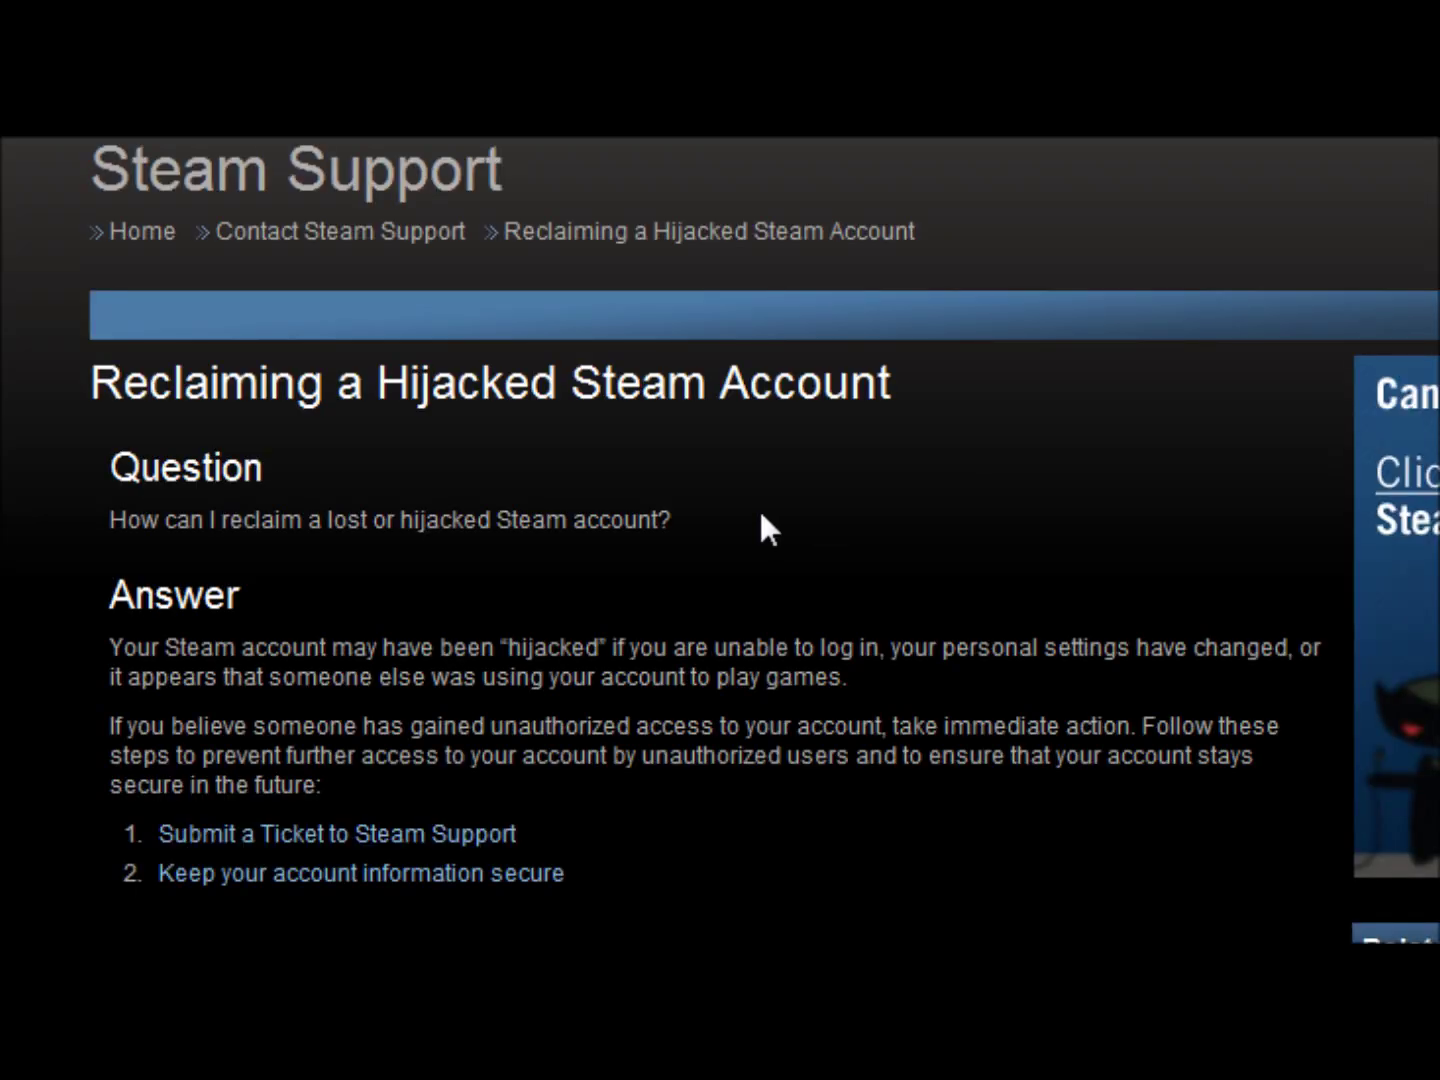
# - Highlight the question about reclaiming a hijacked Steam account
pyautogui.scroll(-4, 760, 515)
pyautogui.scroll(2, 762, 520)
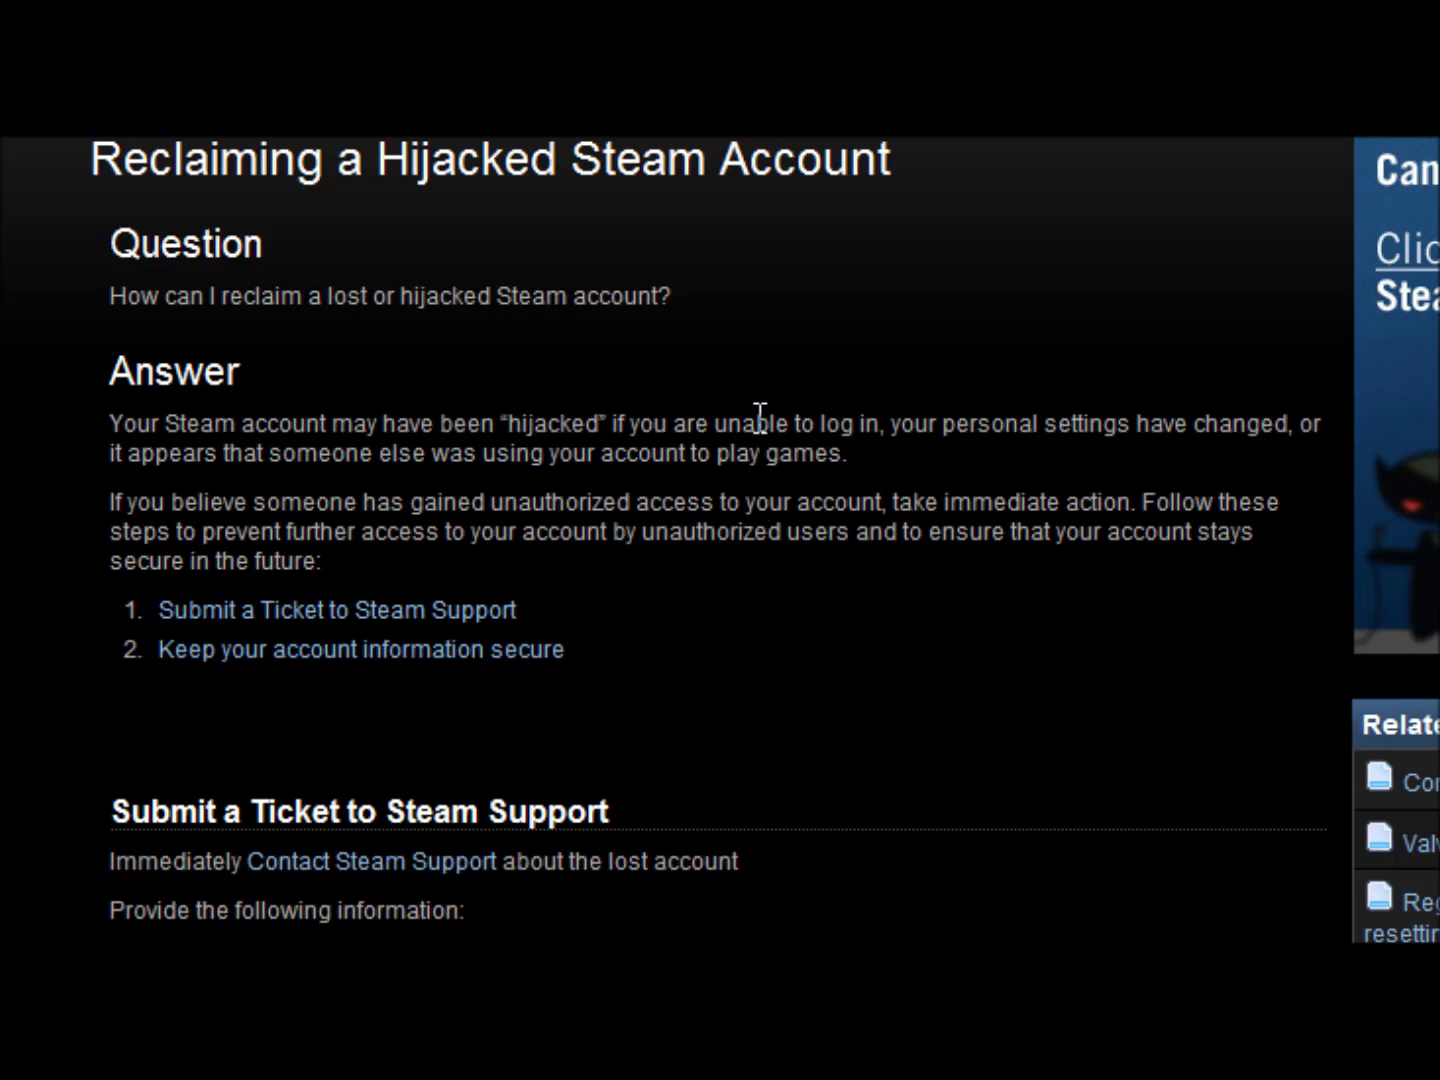
pyautogui.scroll(1, 758, 415)
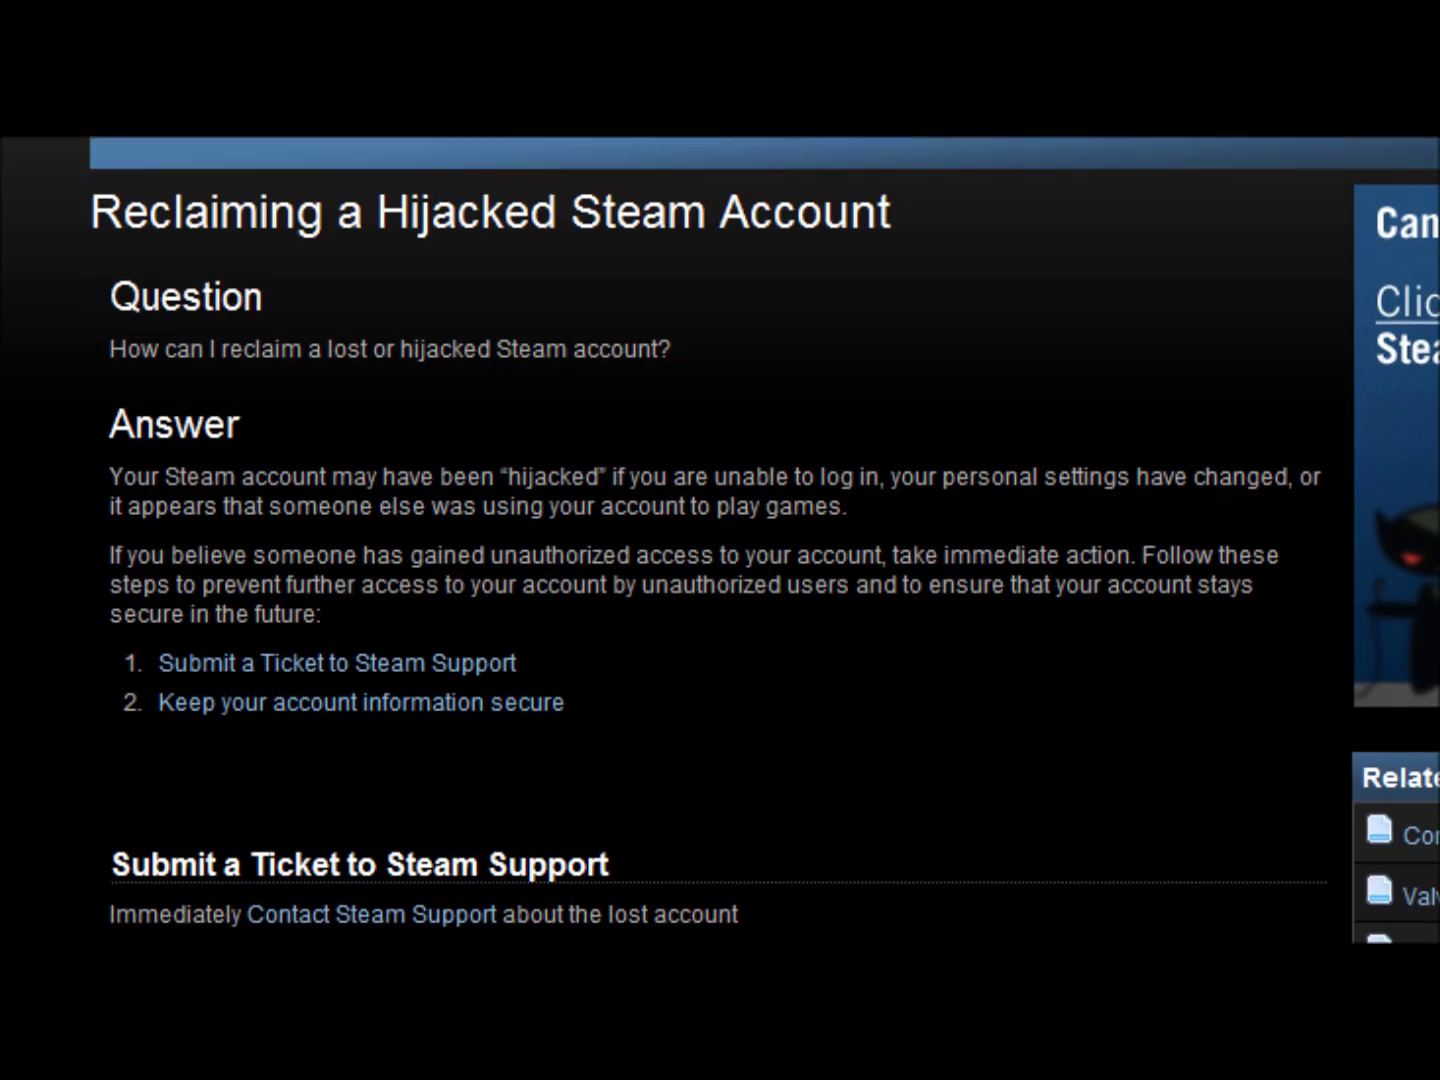
pyautogui.scroll(-2, 761, 540)
pyautogui.scroll(2, 761, 540)
pyautogui.moveTo(103, 348); pyautogui.dragTo(80, 394)
pyautogui.click(78, 380)
# - Highlight the ticket requirements: account name, original contact e-mail and Account Questions category
pyautogui.scroll(-6, 958, 645)
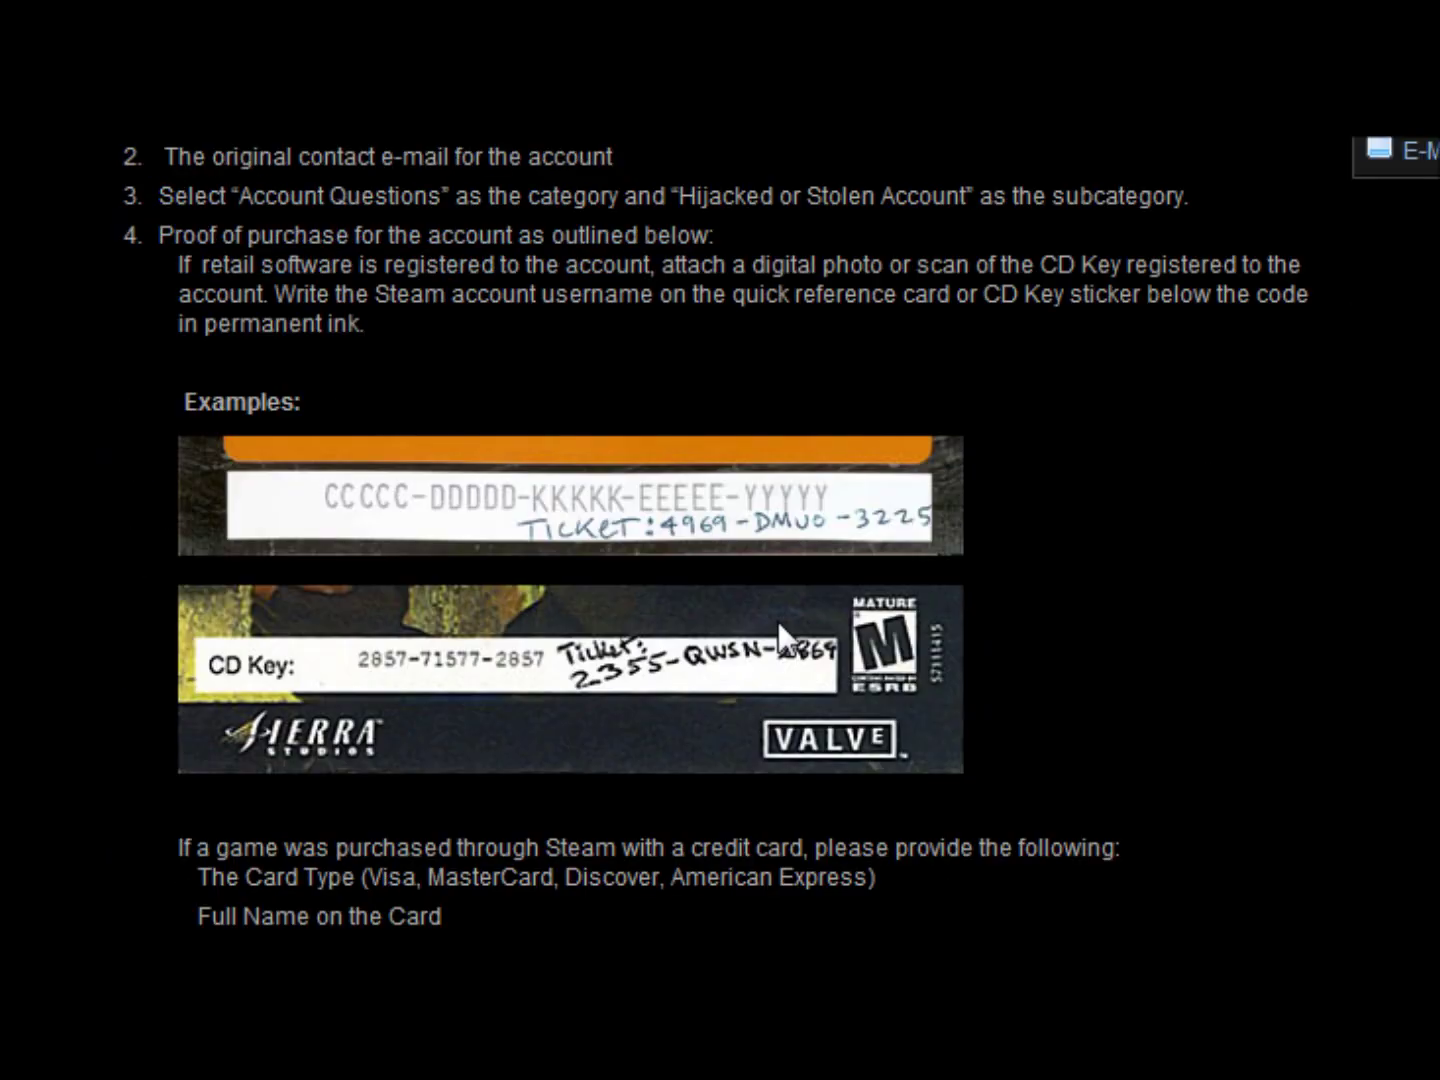
pyautogui.scroll(5, 787, 637)
pyautogui.scroll(-2, 779, 640)
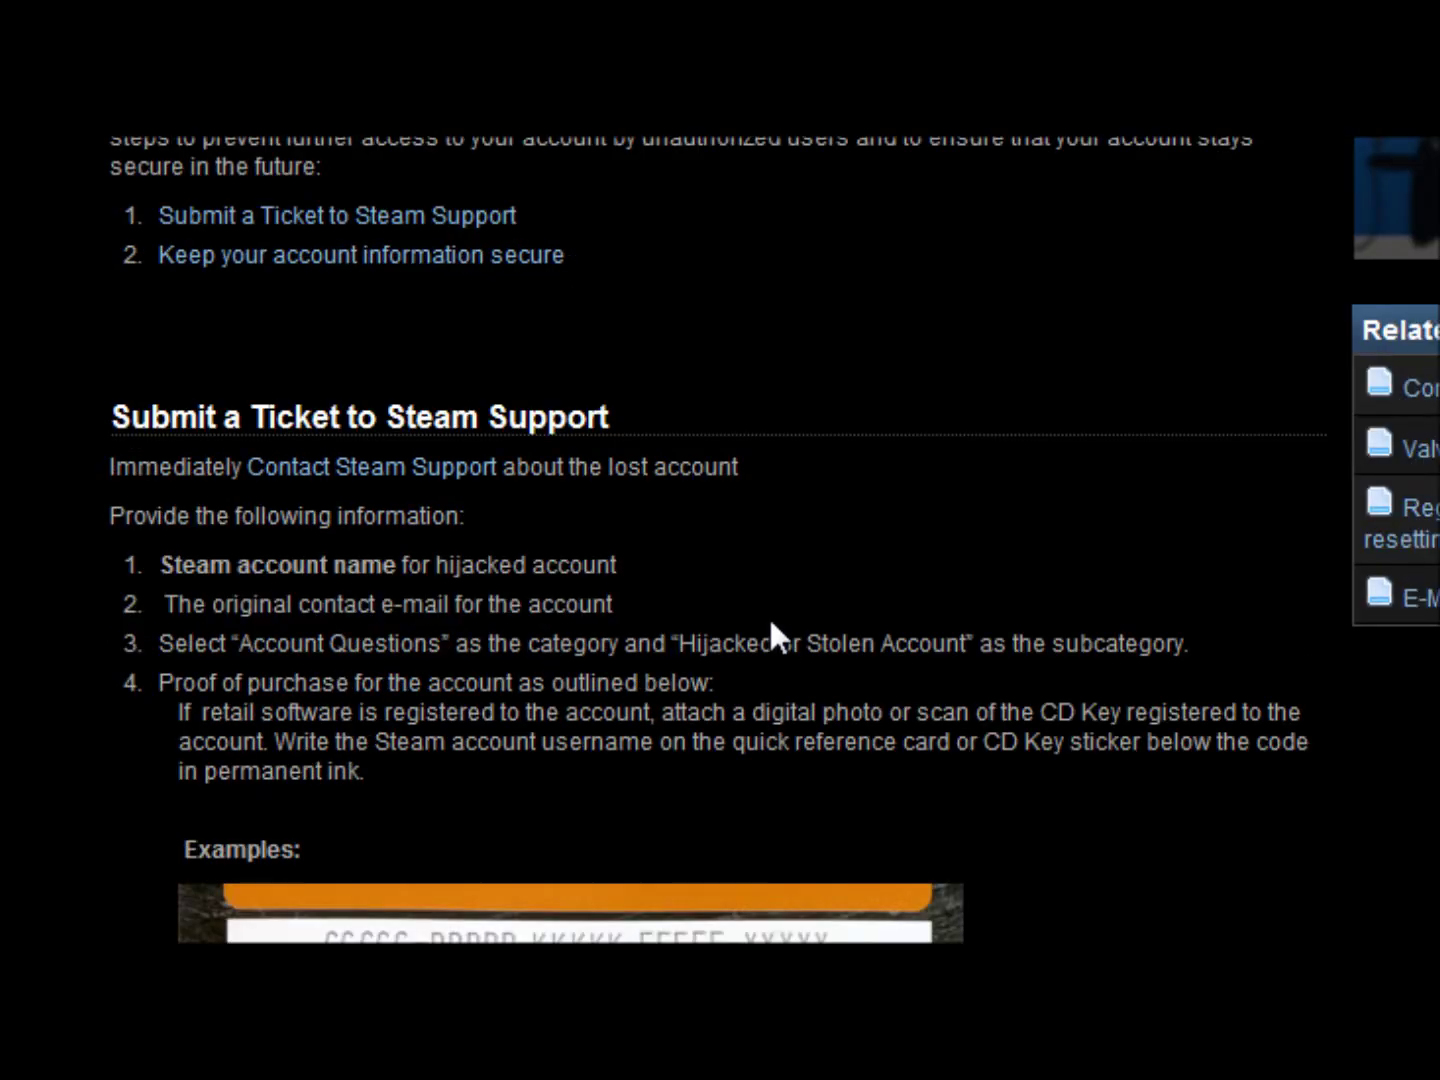
pyautogui.scroll(2, 771, 634)
pyautogui.scroll(-2, 680, 615)
pyautogui.moveTo(165, 566); pyautogui.dragTo(717, 579)
pyautogui.click(755, 570)
pyautogui.moveTo(183, 605); pyautogui.dragTo(324, 605)
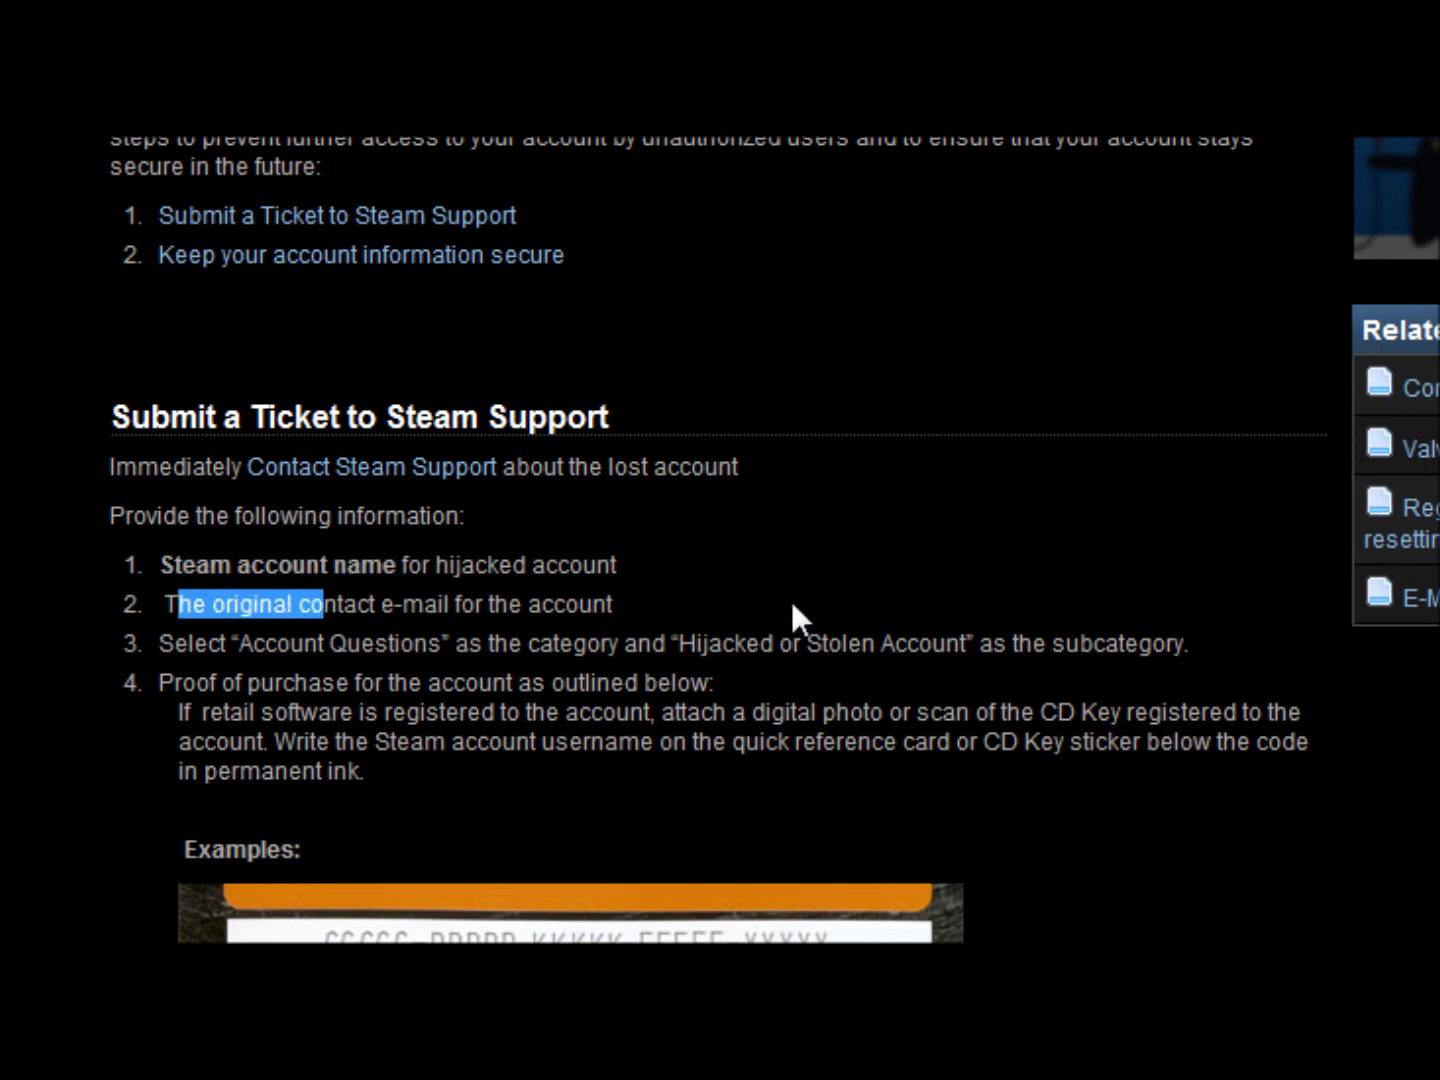
pyautogui.click(460, 634)
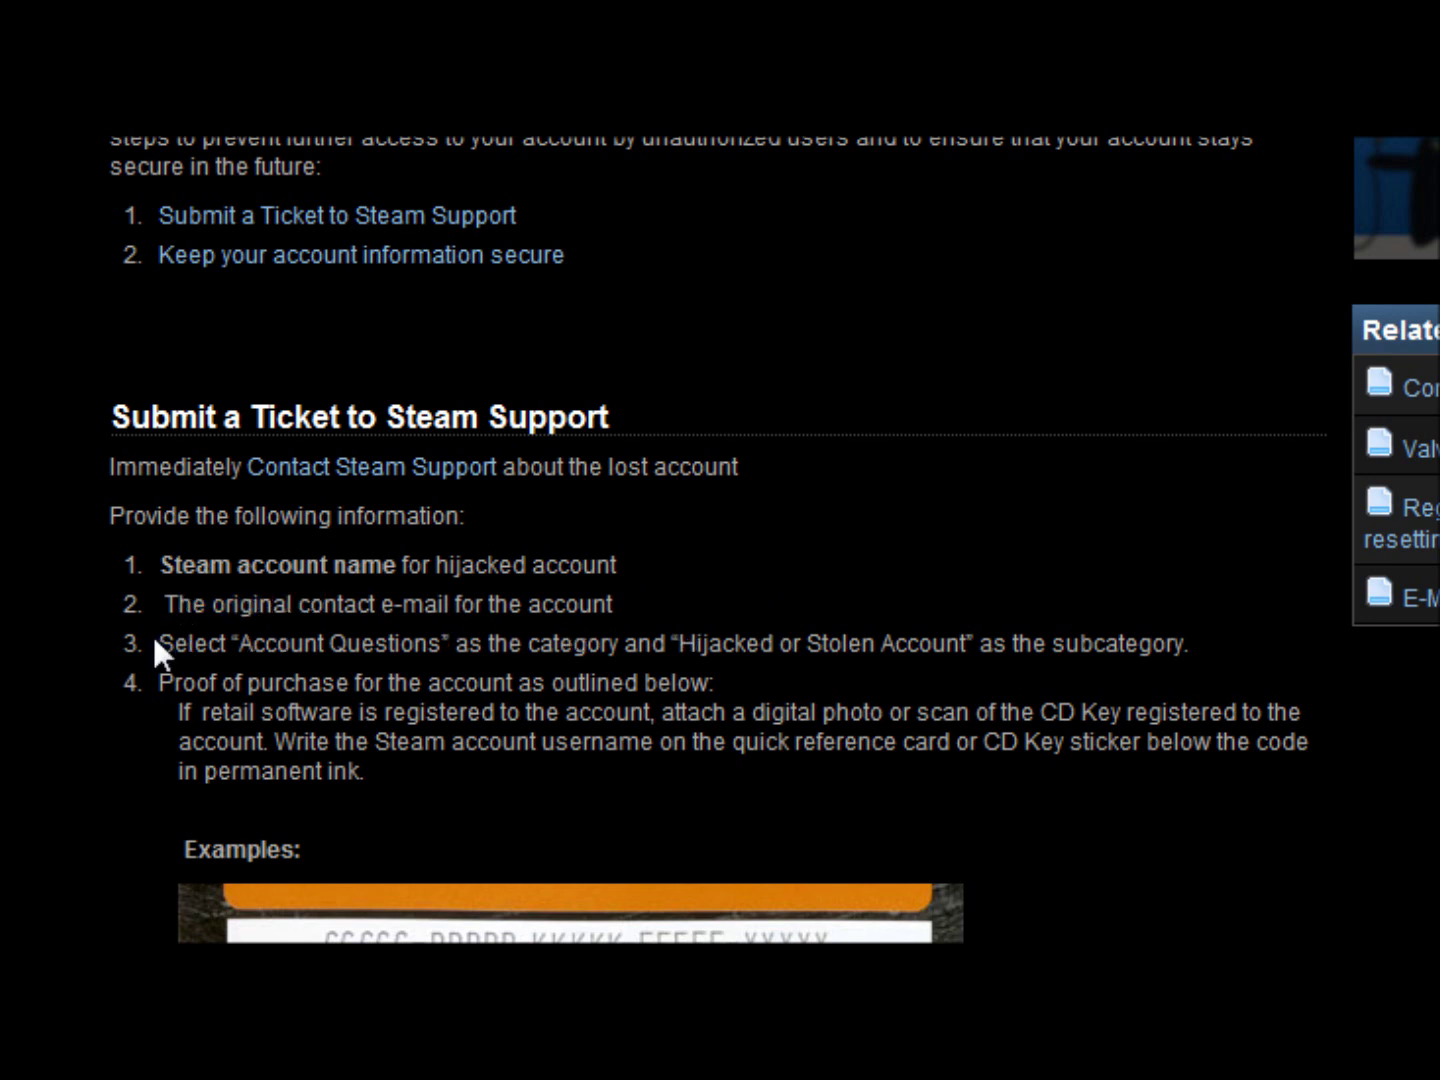
pyautogui.moveTo(152, 634); pyautogui.dragTo(503, 640)
pyautogui.click(1150, 643)
# - Read down through the CD key examples and jump to the Submit a Ticket section
pyautogui.scroll(-2, 1290, 689)
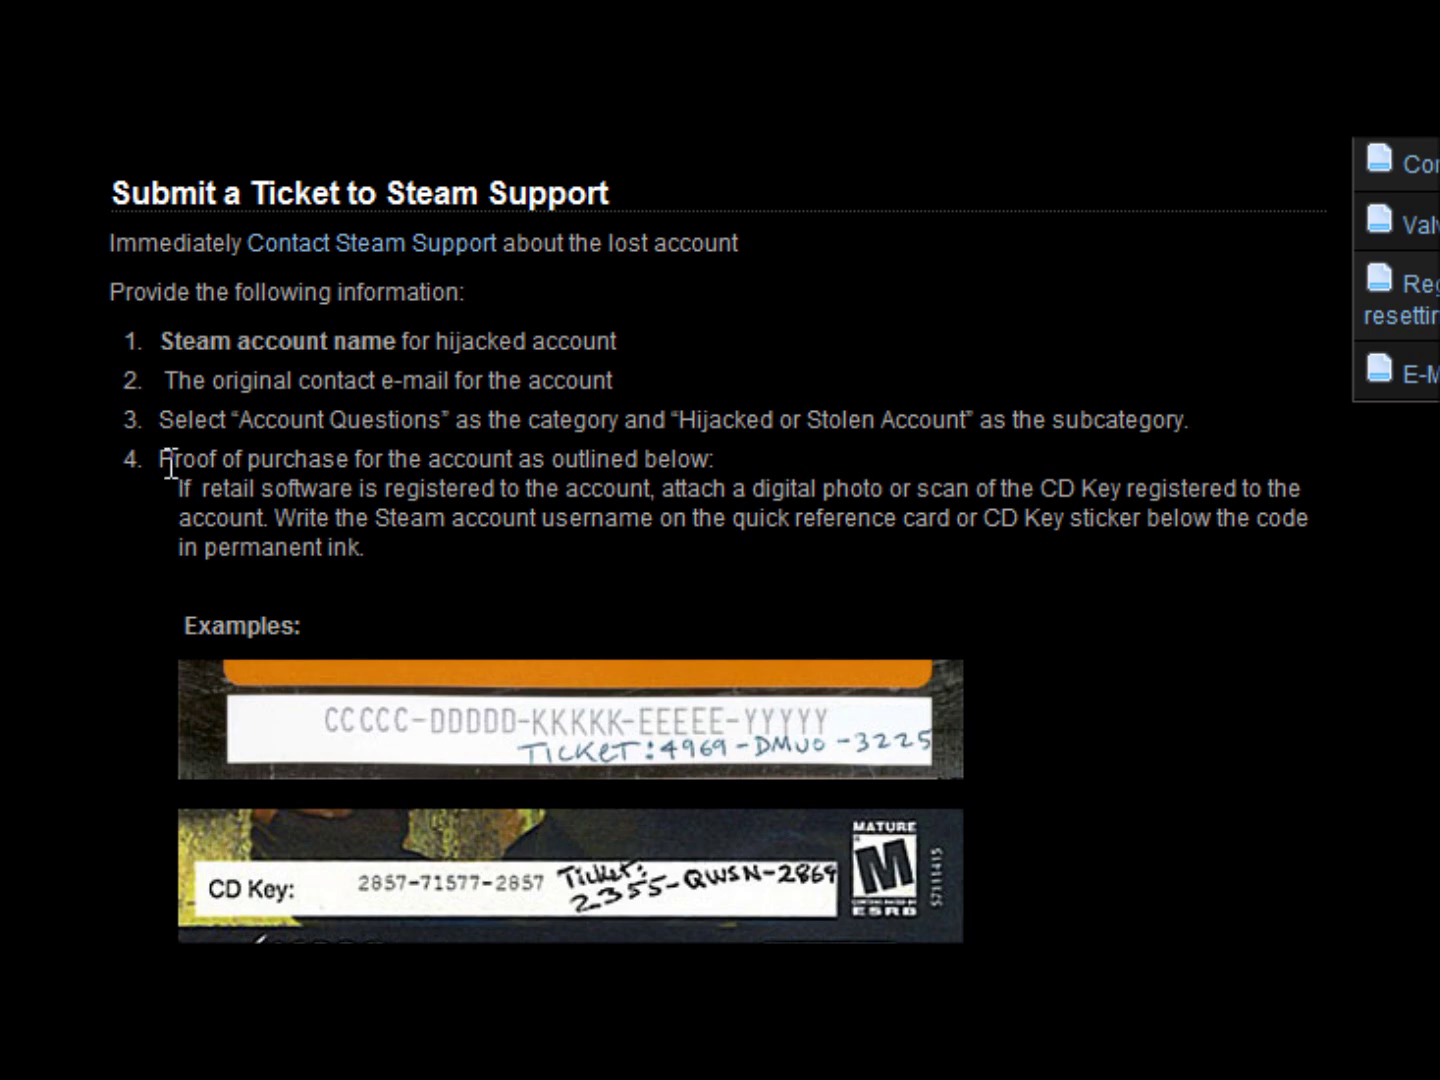
pyautogui.scroll(-2, 806, 476)
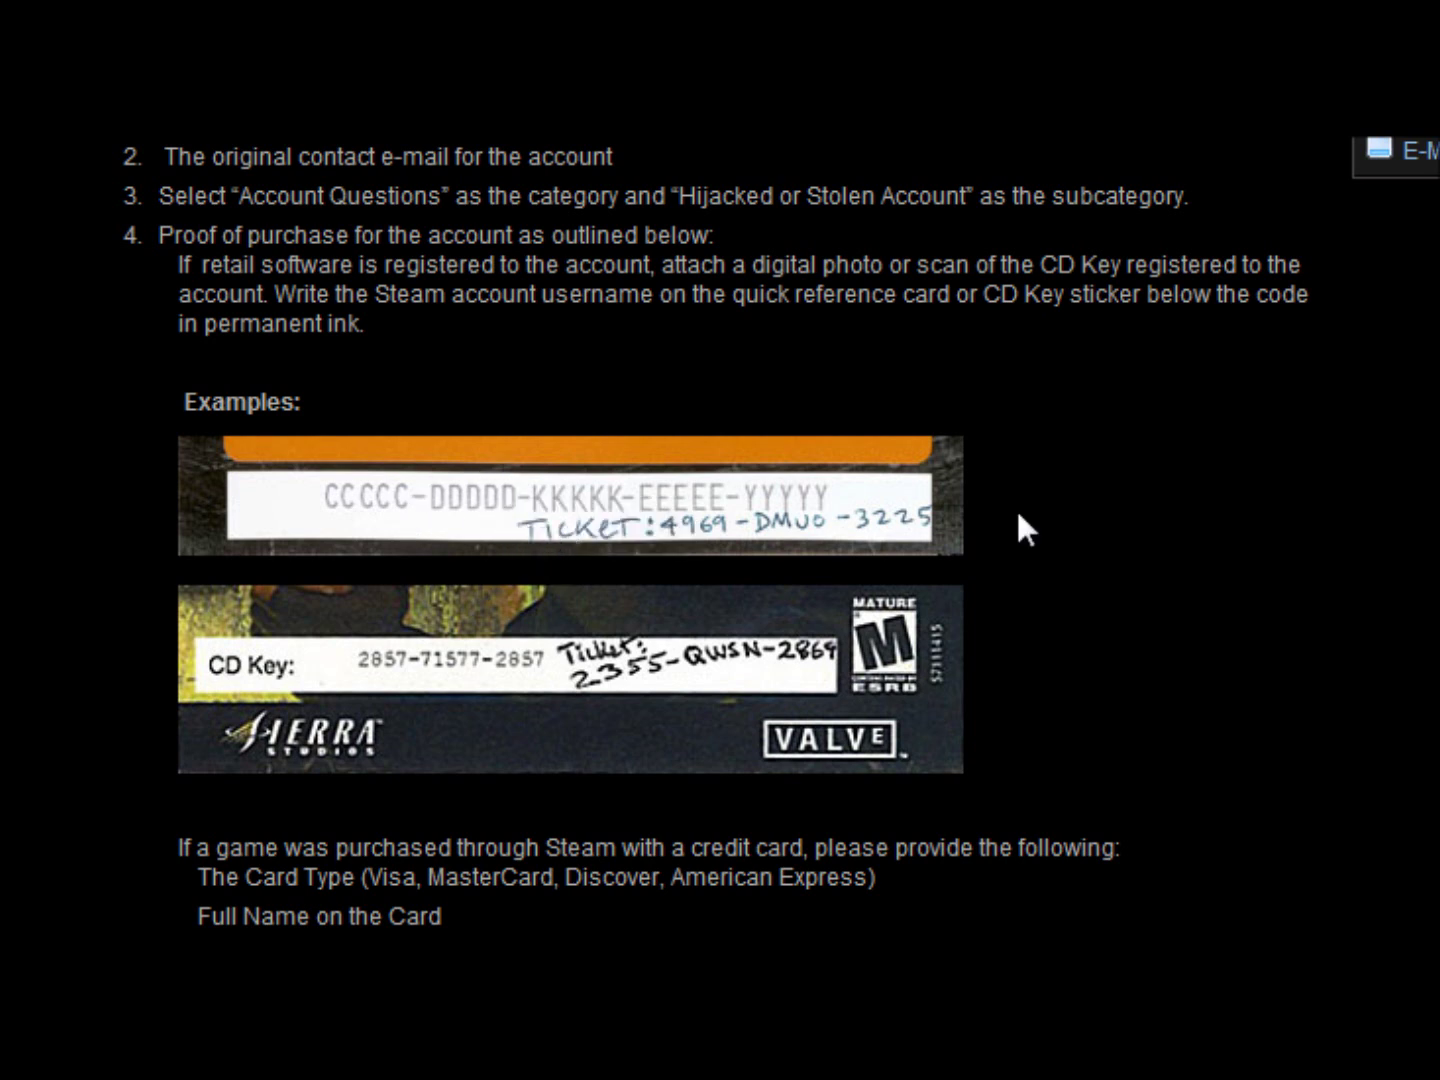
pyautogui.scroll(10, 1016, 508)
pyautogui.scroll(-2, 472, 660)
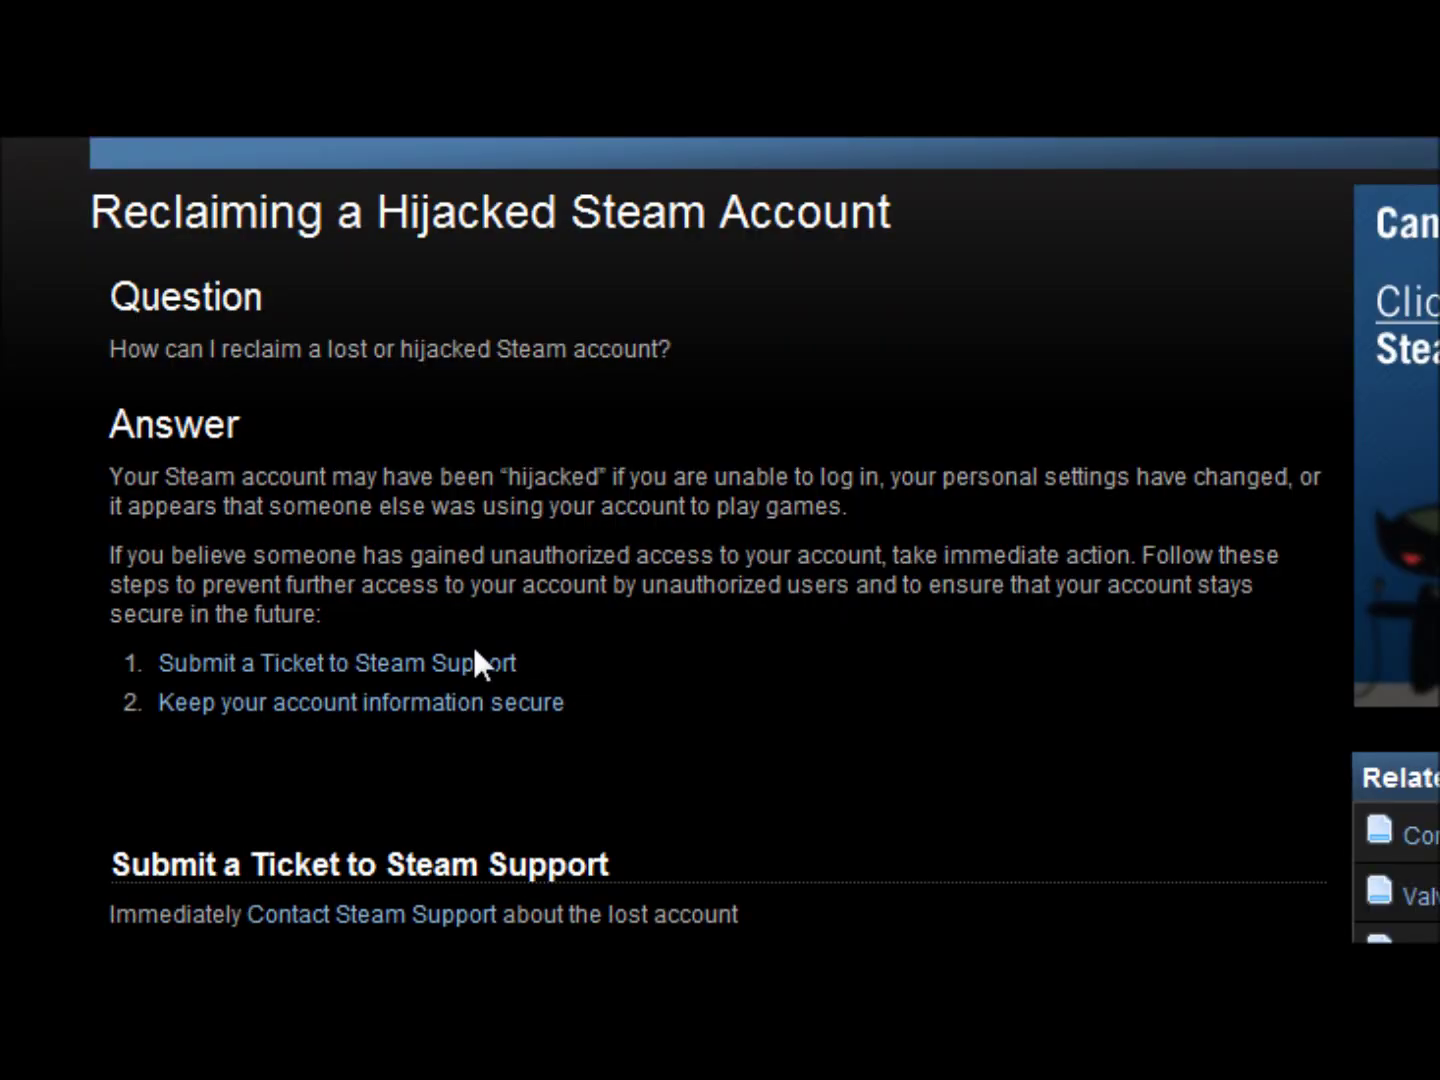
pyautogui.click(379, 666)
pyautogui.scroll(-6, 760, 585)
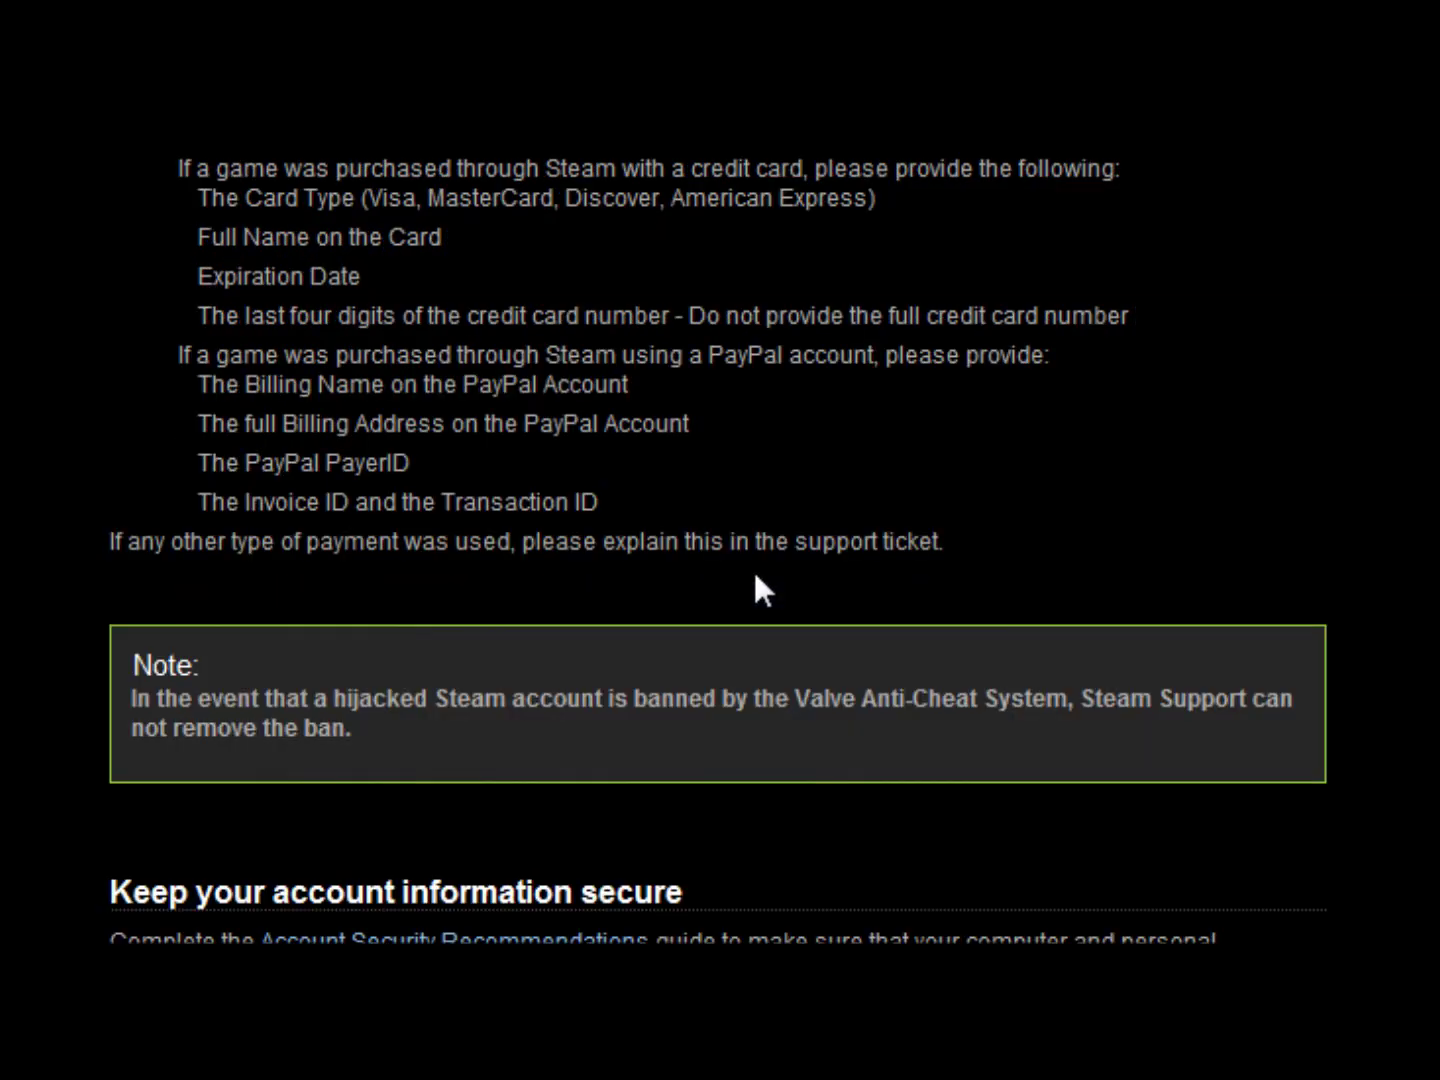
# - Follow the Contact Steam Support instructions through to the Ask a Question form
pyautogui.scroll(13, 754, 585)
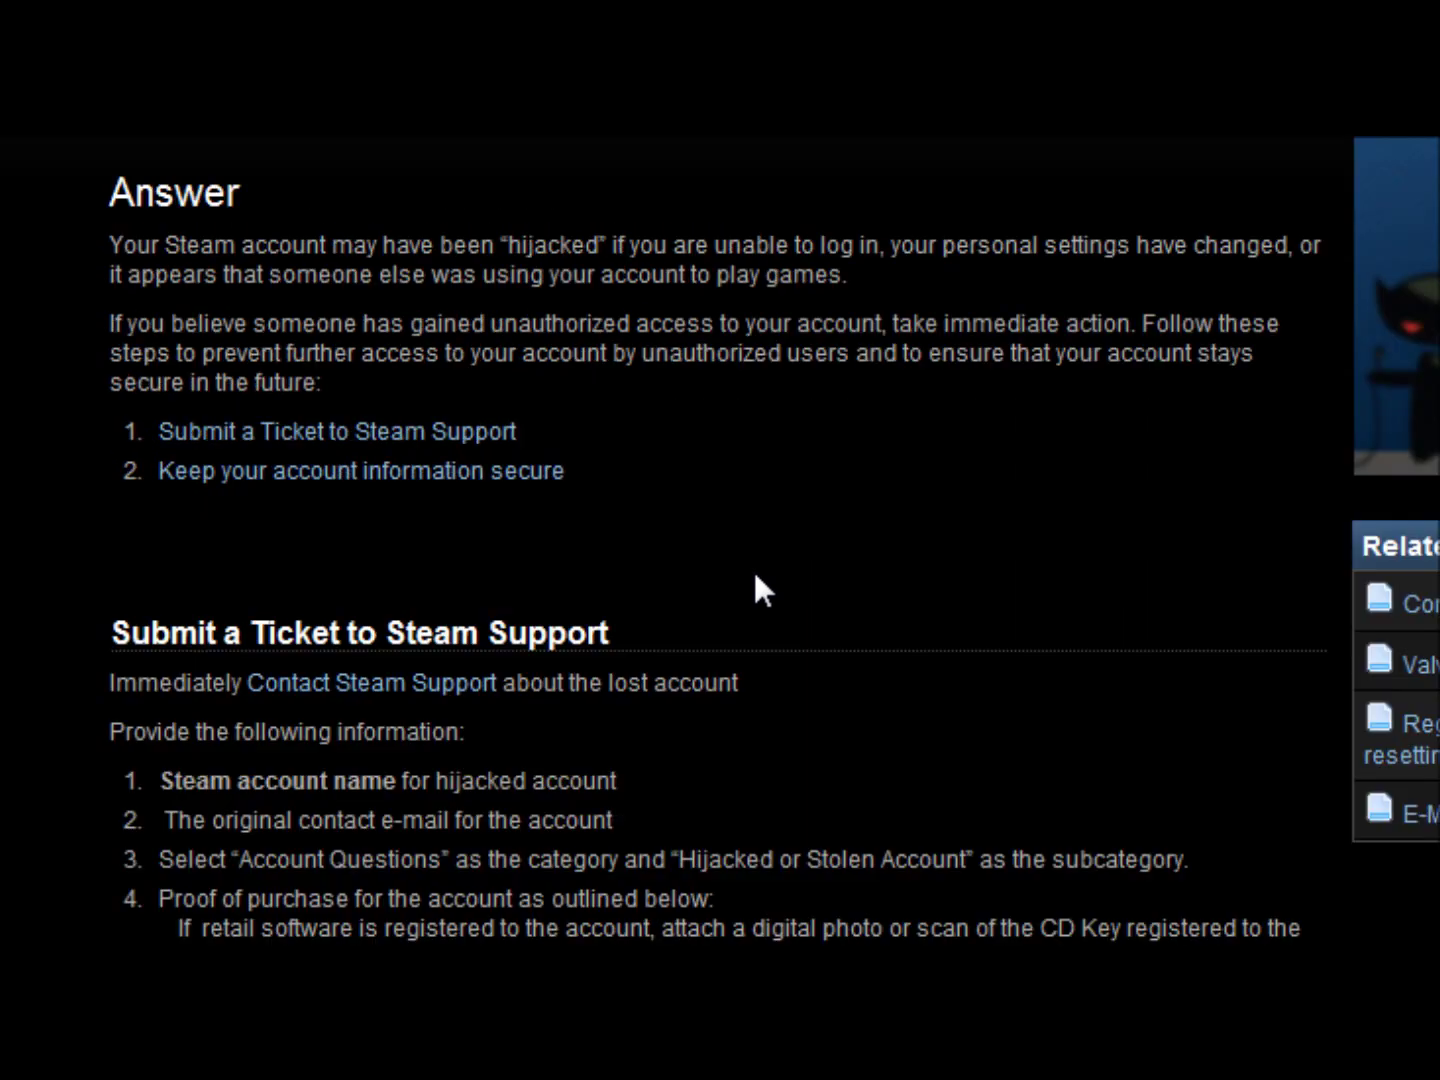
pyautogui.click(422, 702)
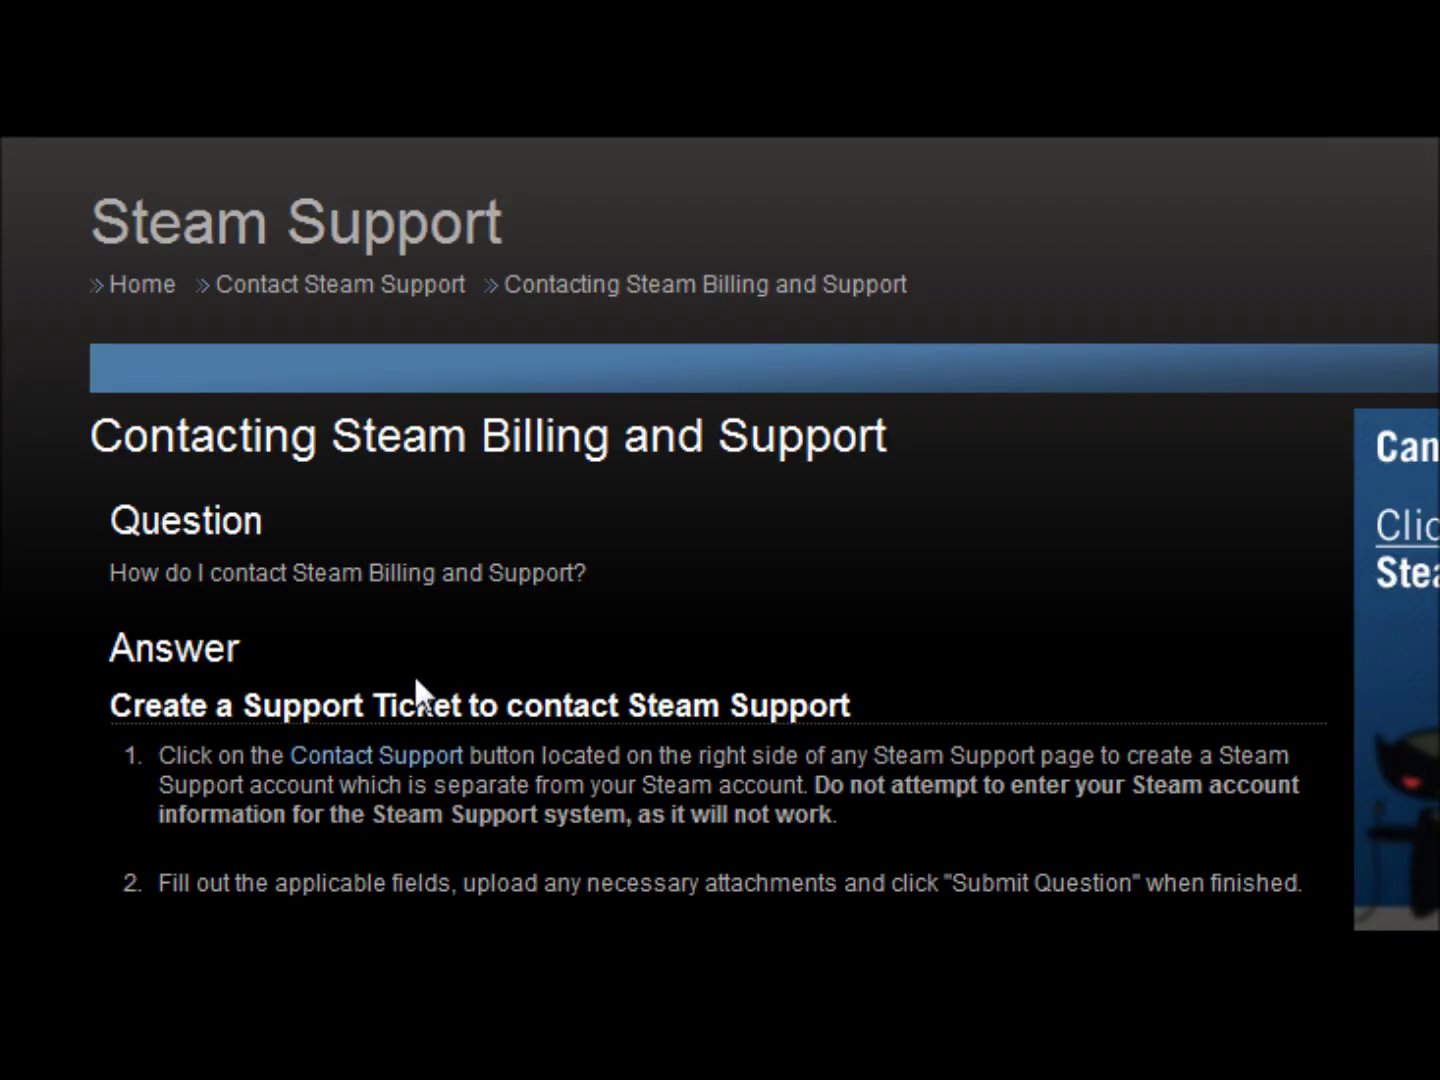
pyautogui.scroll(-4, 636, 606)
pyautogui.scroll(2, 635, 605)
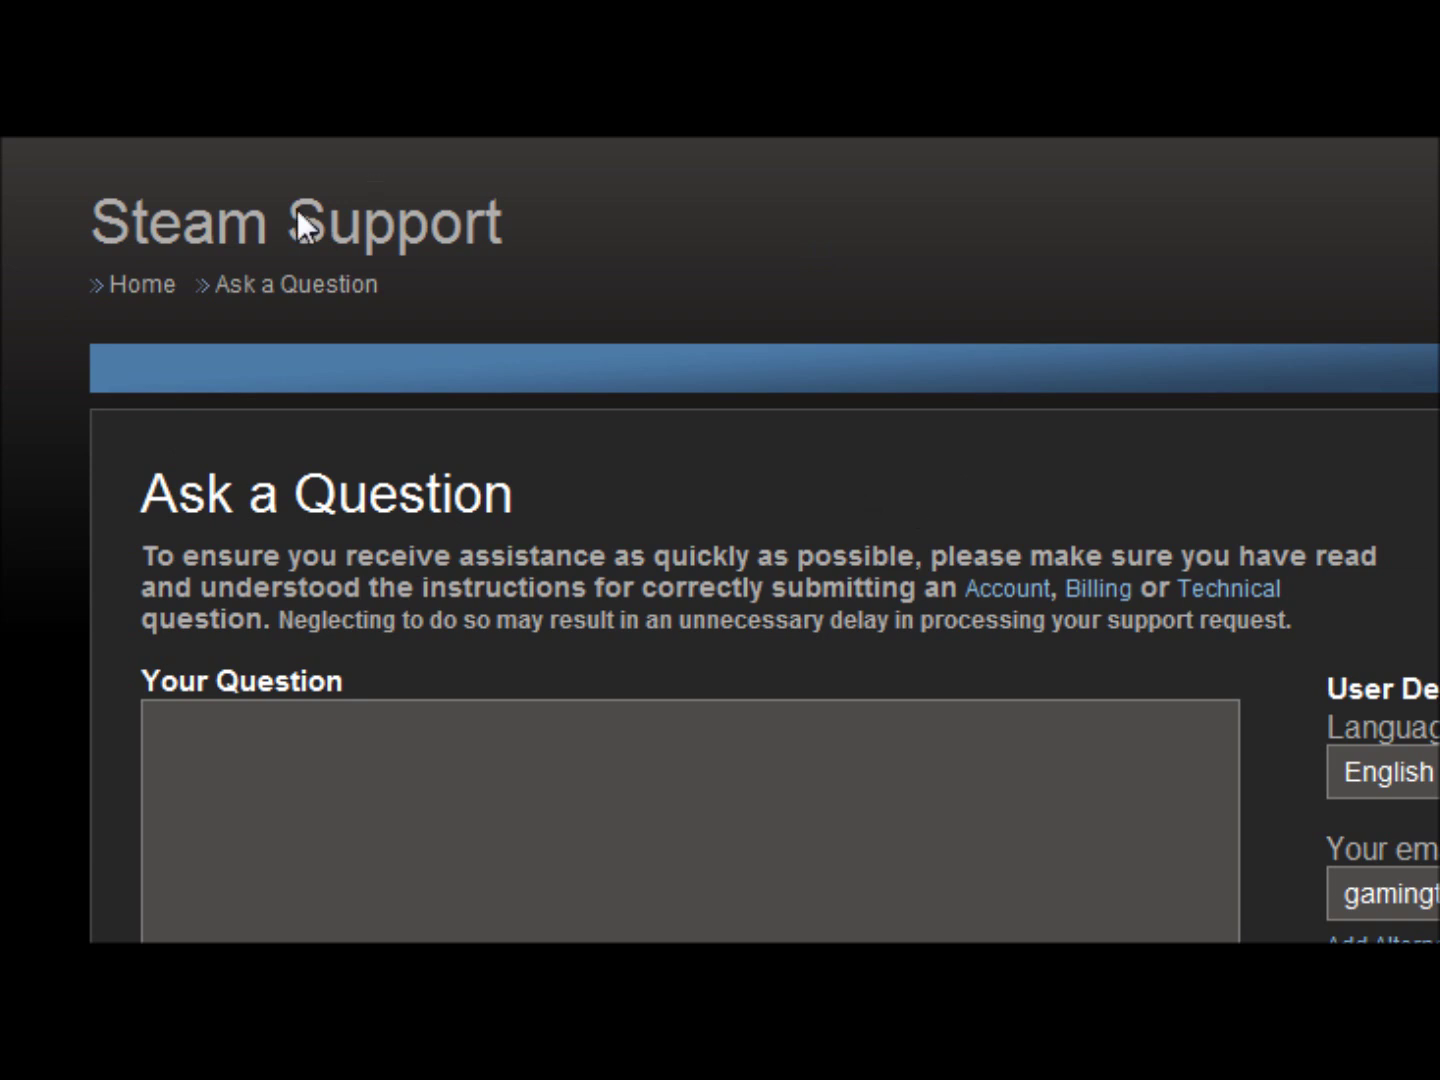
pyautogui.scroll(-5, 721, 540)
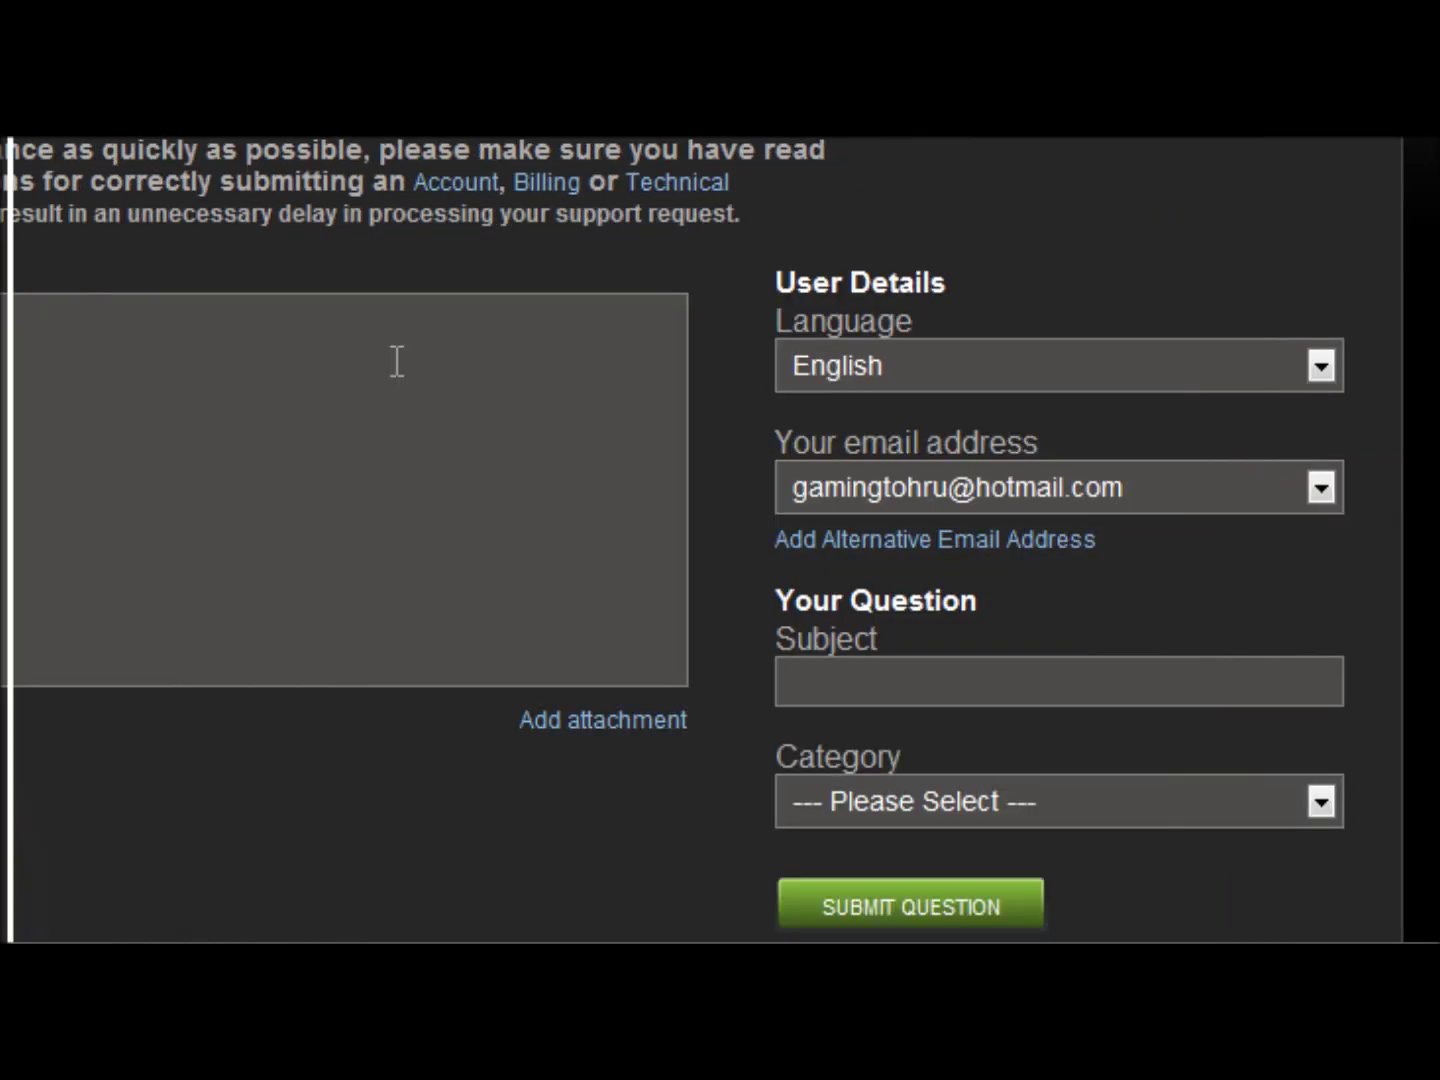
# - Keep English as the language and the only available contact address
pyautogui.click(1153, 367)
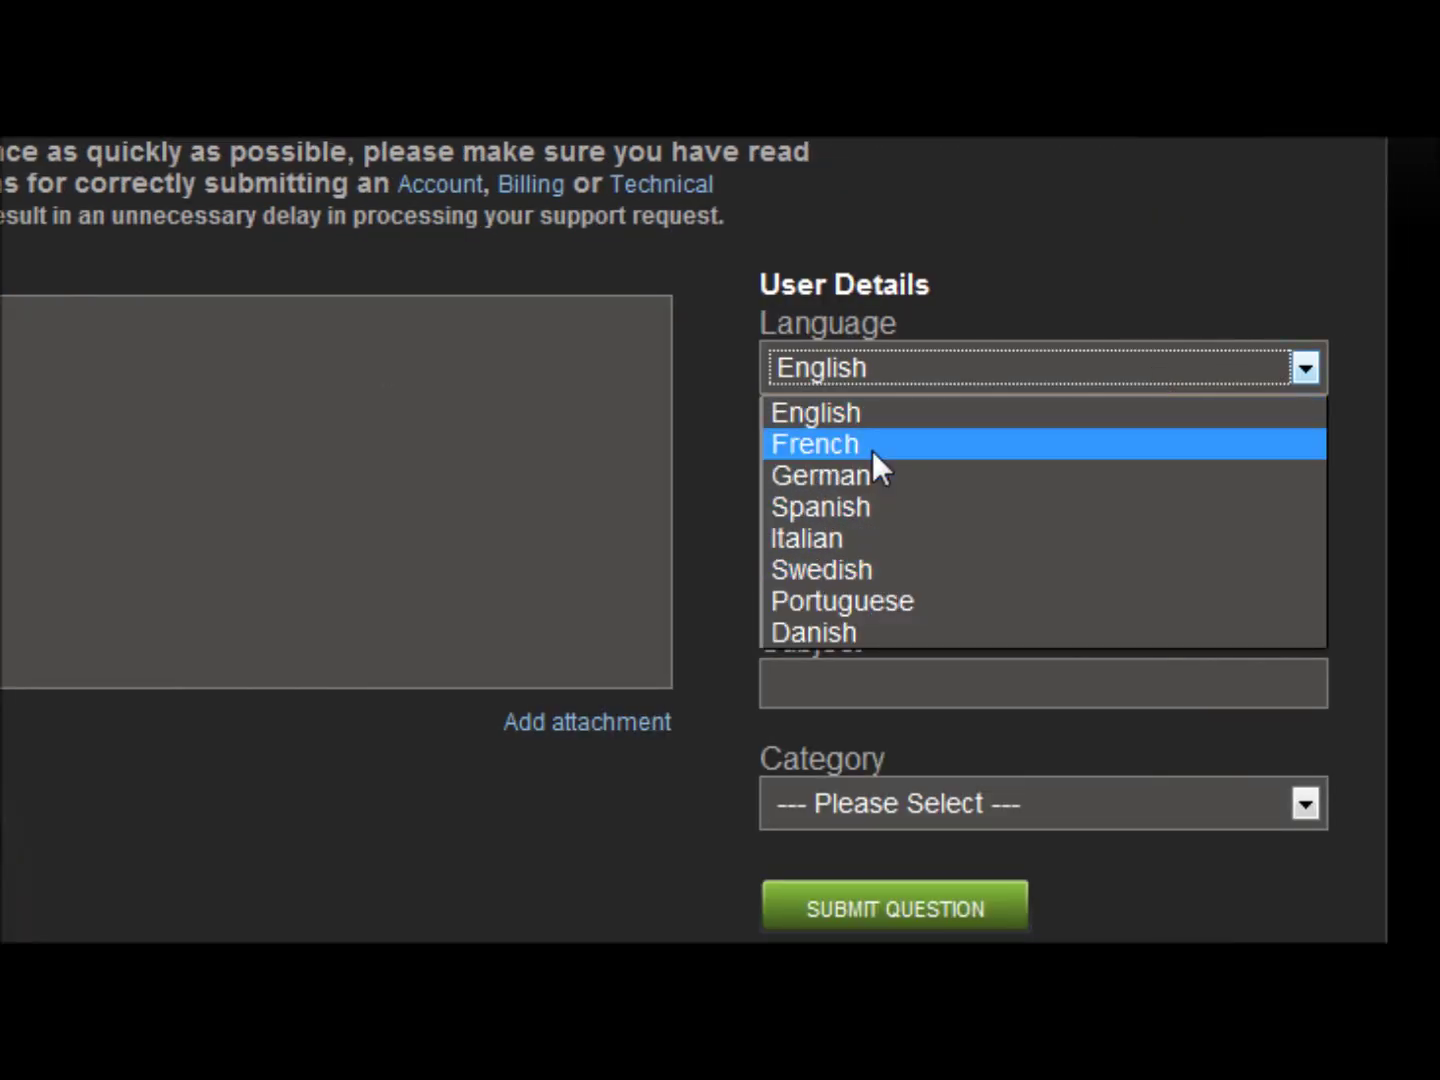
pyautogui.click(882, 420)
pyautogui.click(1301, 490)
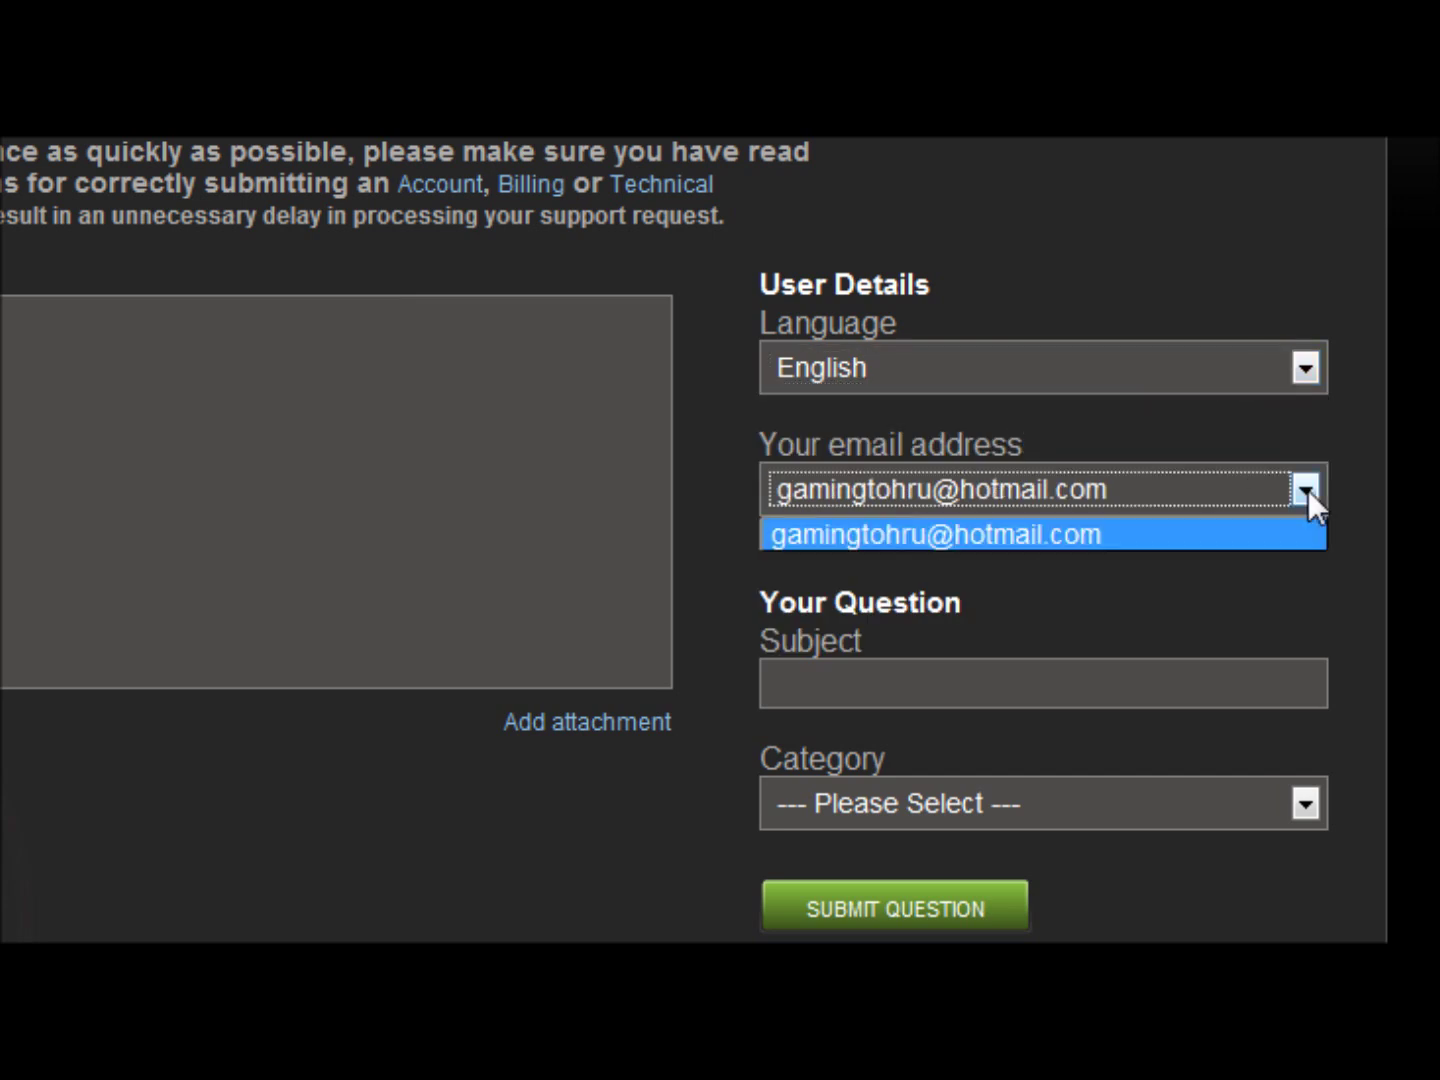
pyautogui.click(1307, 490)
# - Set the category to Account Questions and subcategory to Hijacked or stolen account
pyautogui.click(993, 803)
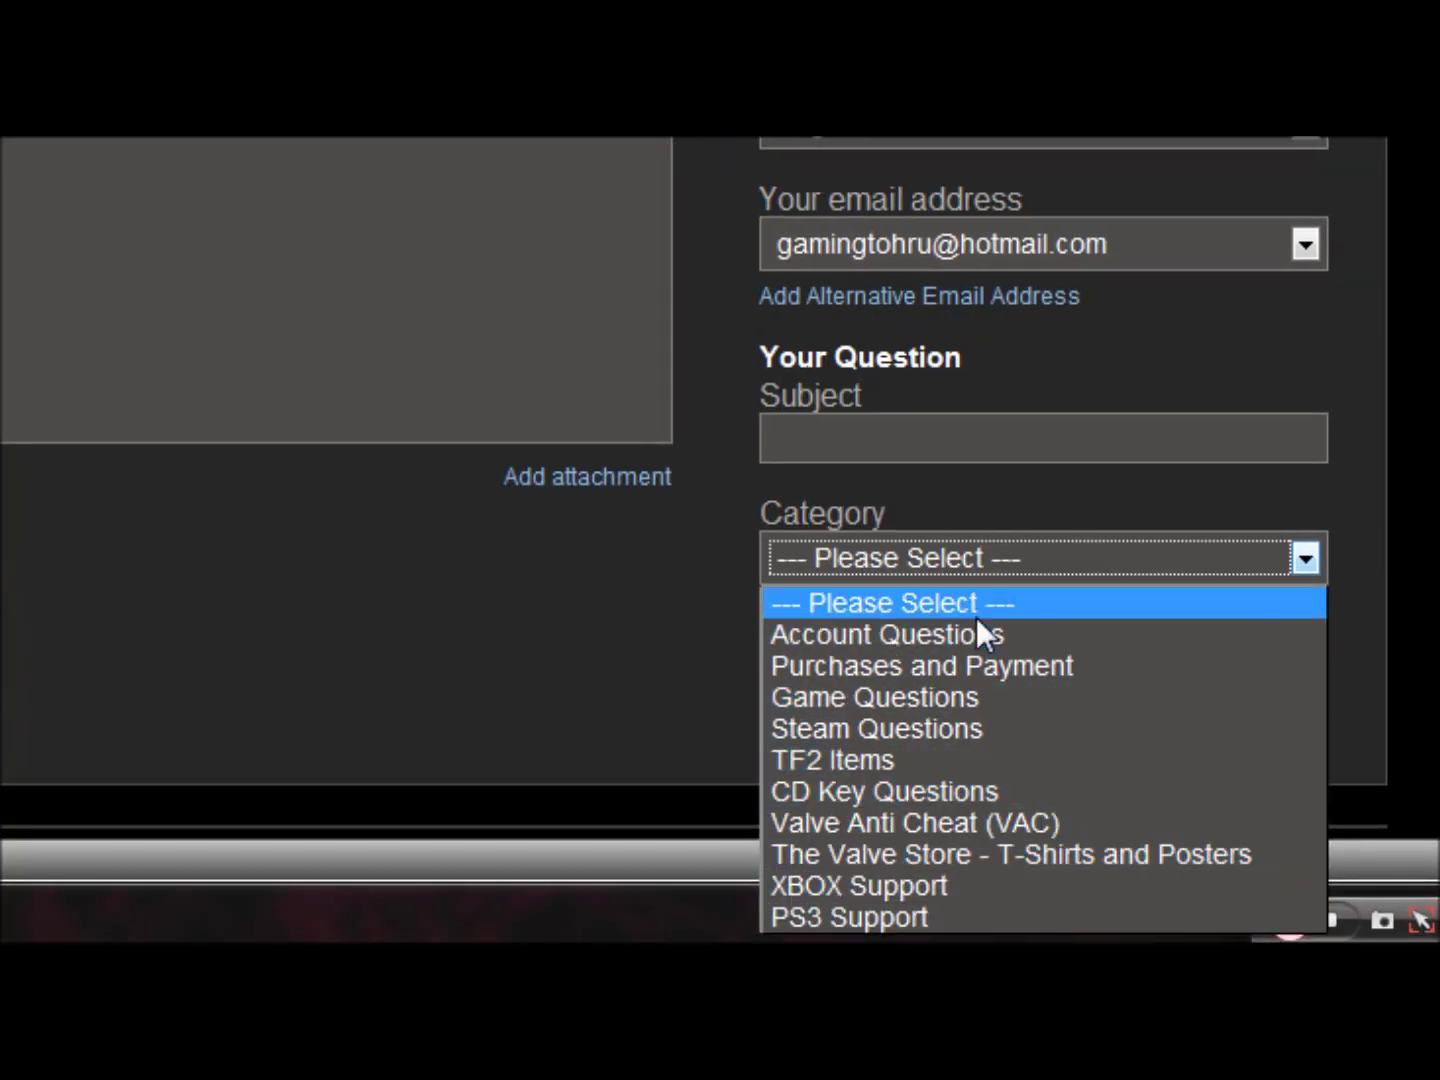
pyautogui.click(1004, 635)
pyautogui.click(1080, 649)
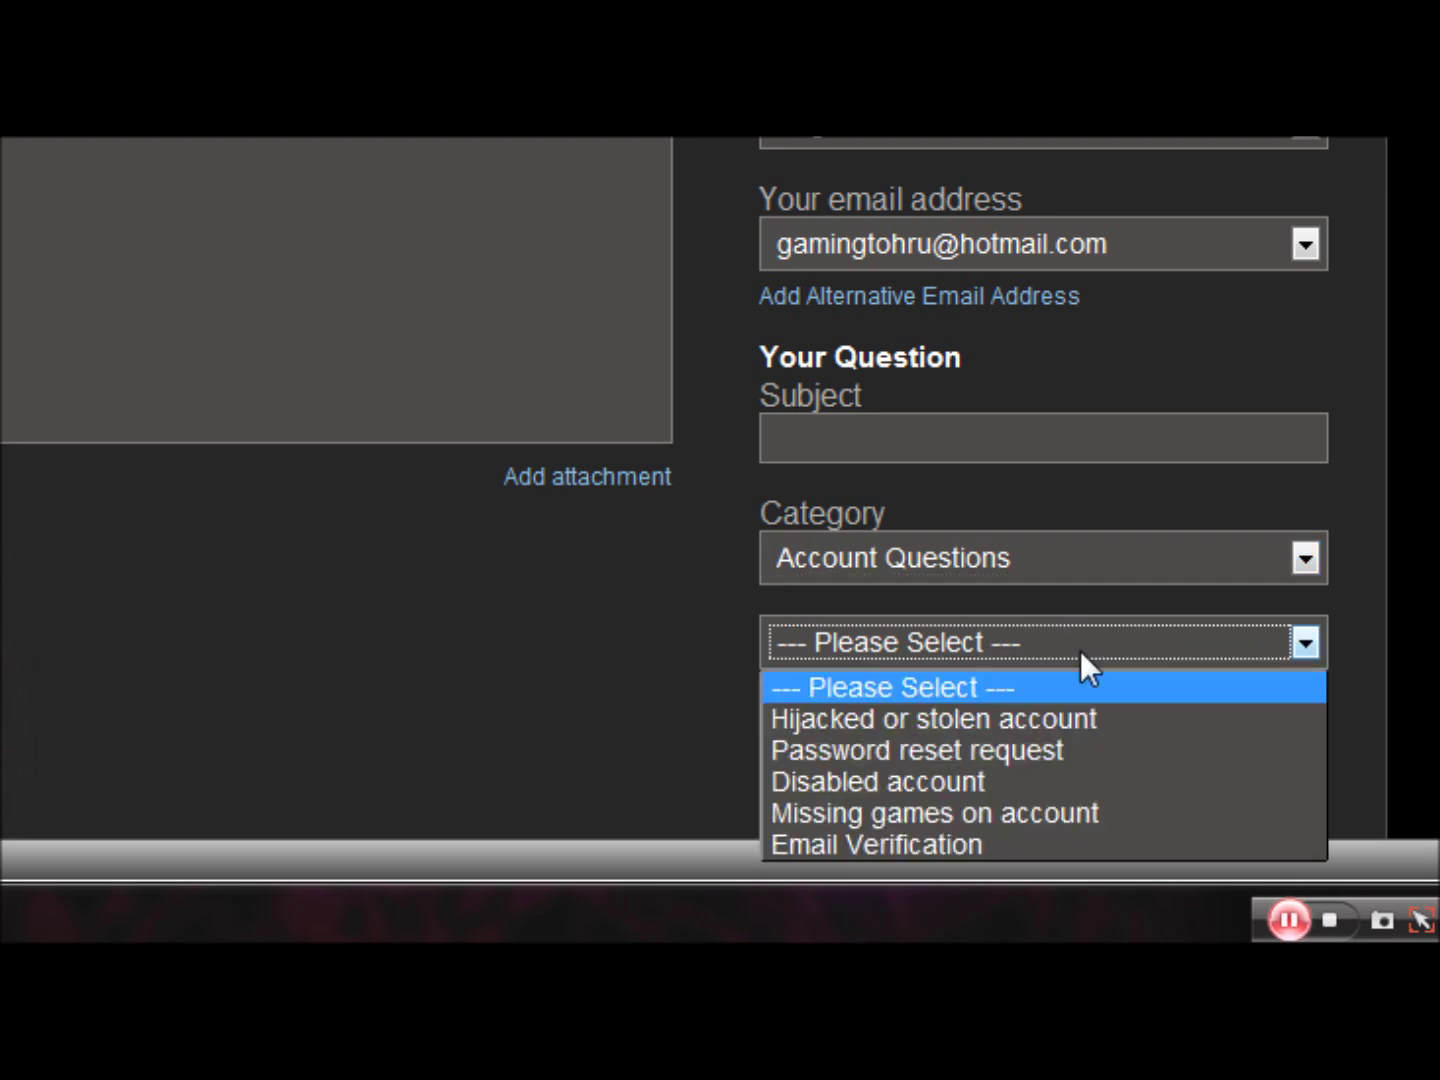
pyautogui.click(1058, 721)
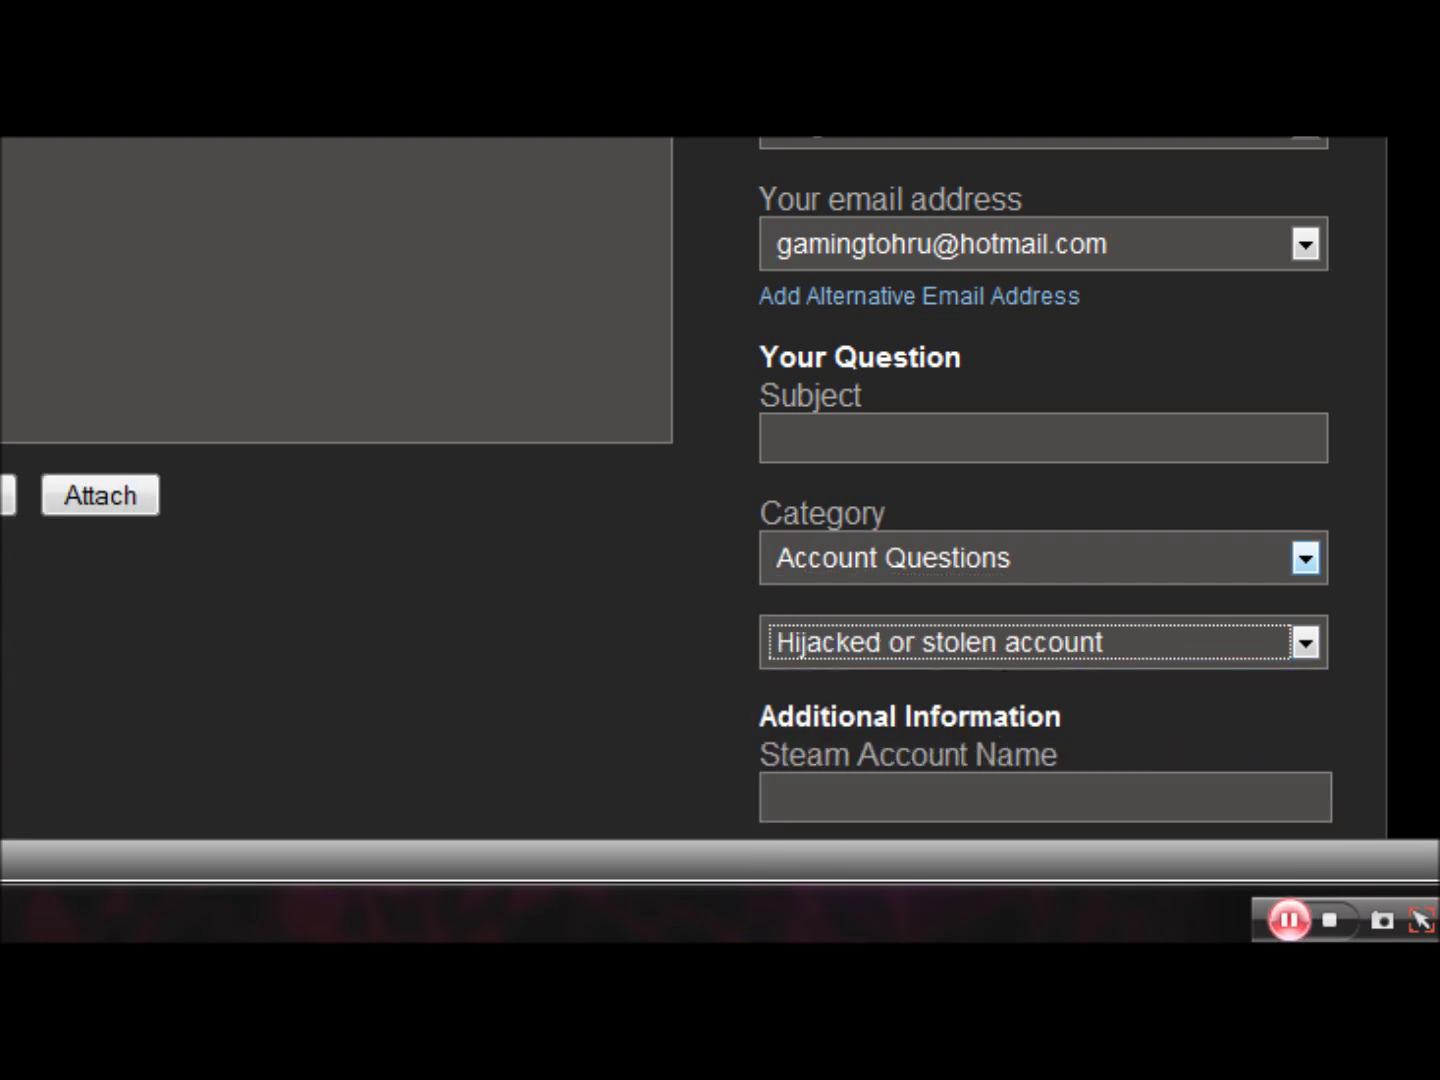
pyautogui.scroll(-2, 545, 692)
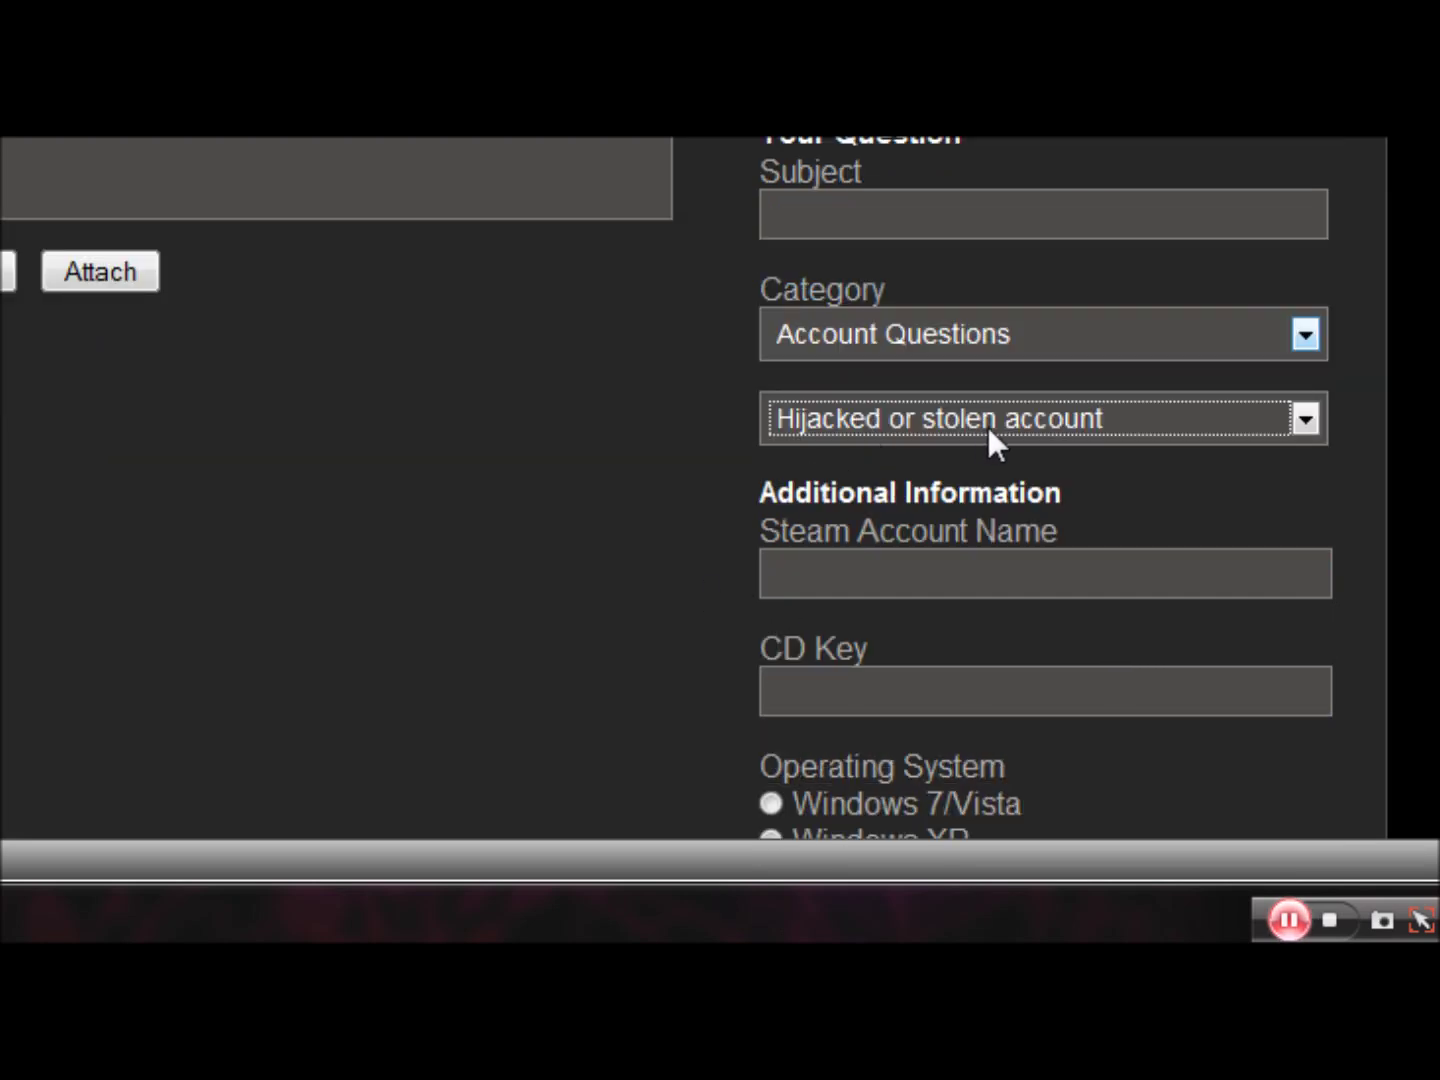
pyautogui.click(900, 569)
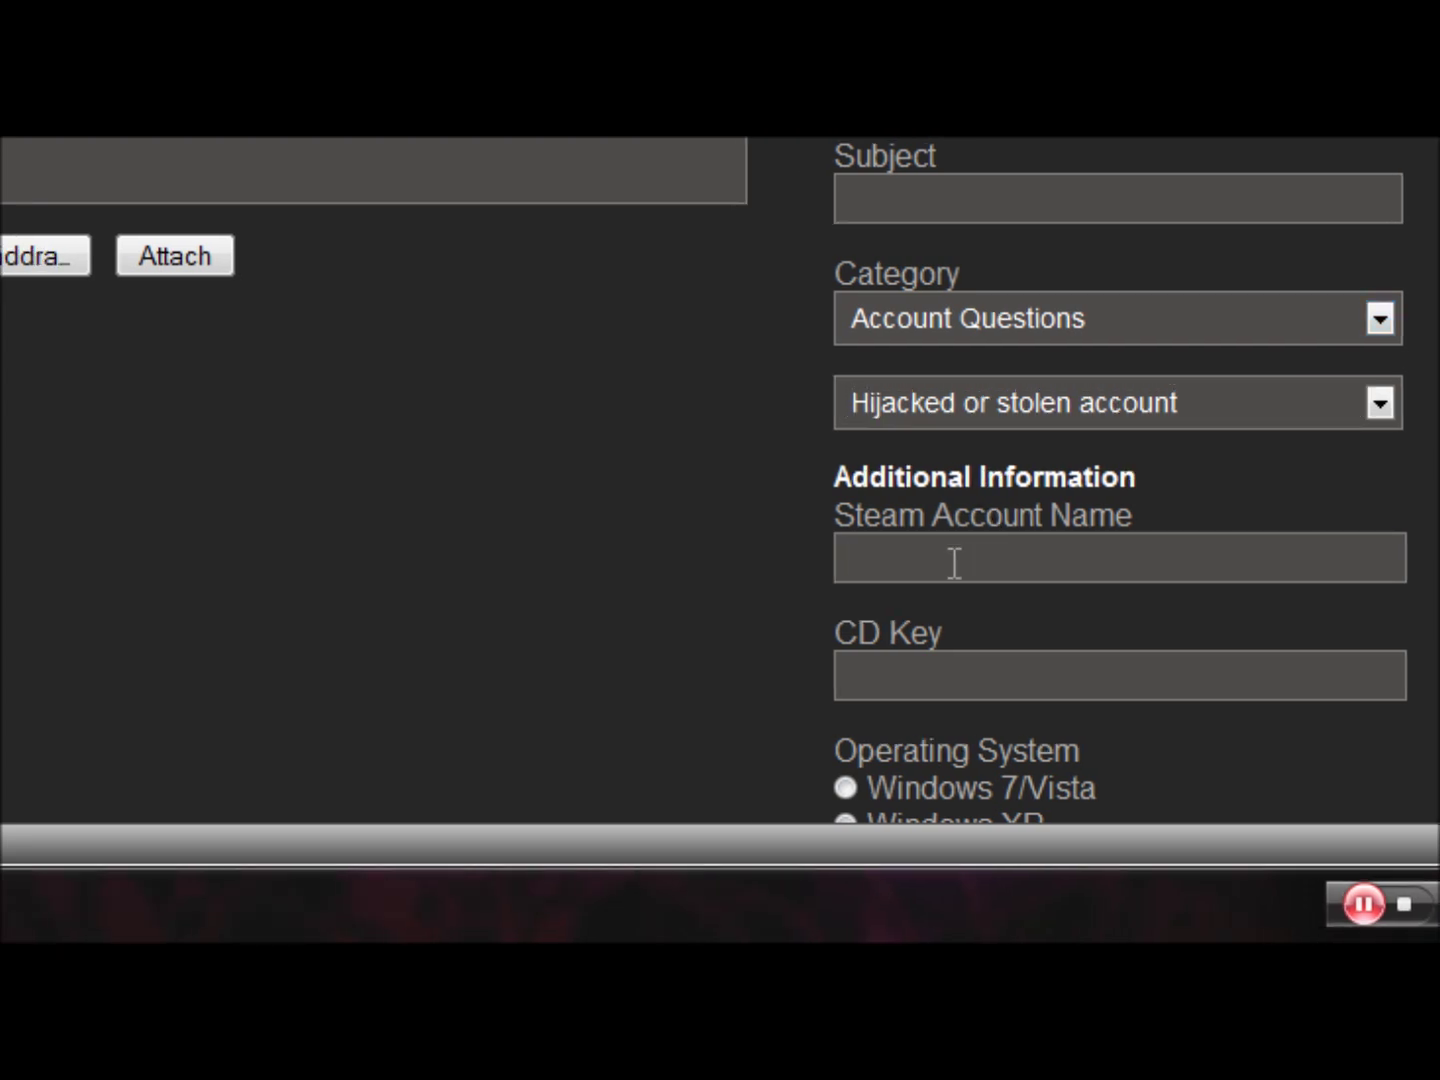
# - Enter the Steam account name and the game's CD key, and choose Windows 7/Vista
pyautogui.write('tpbbe')
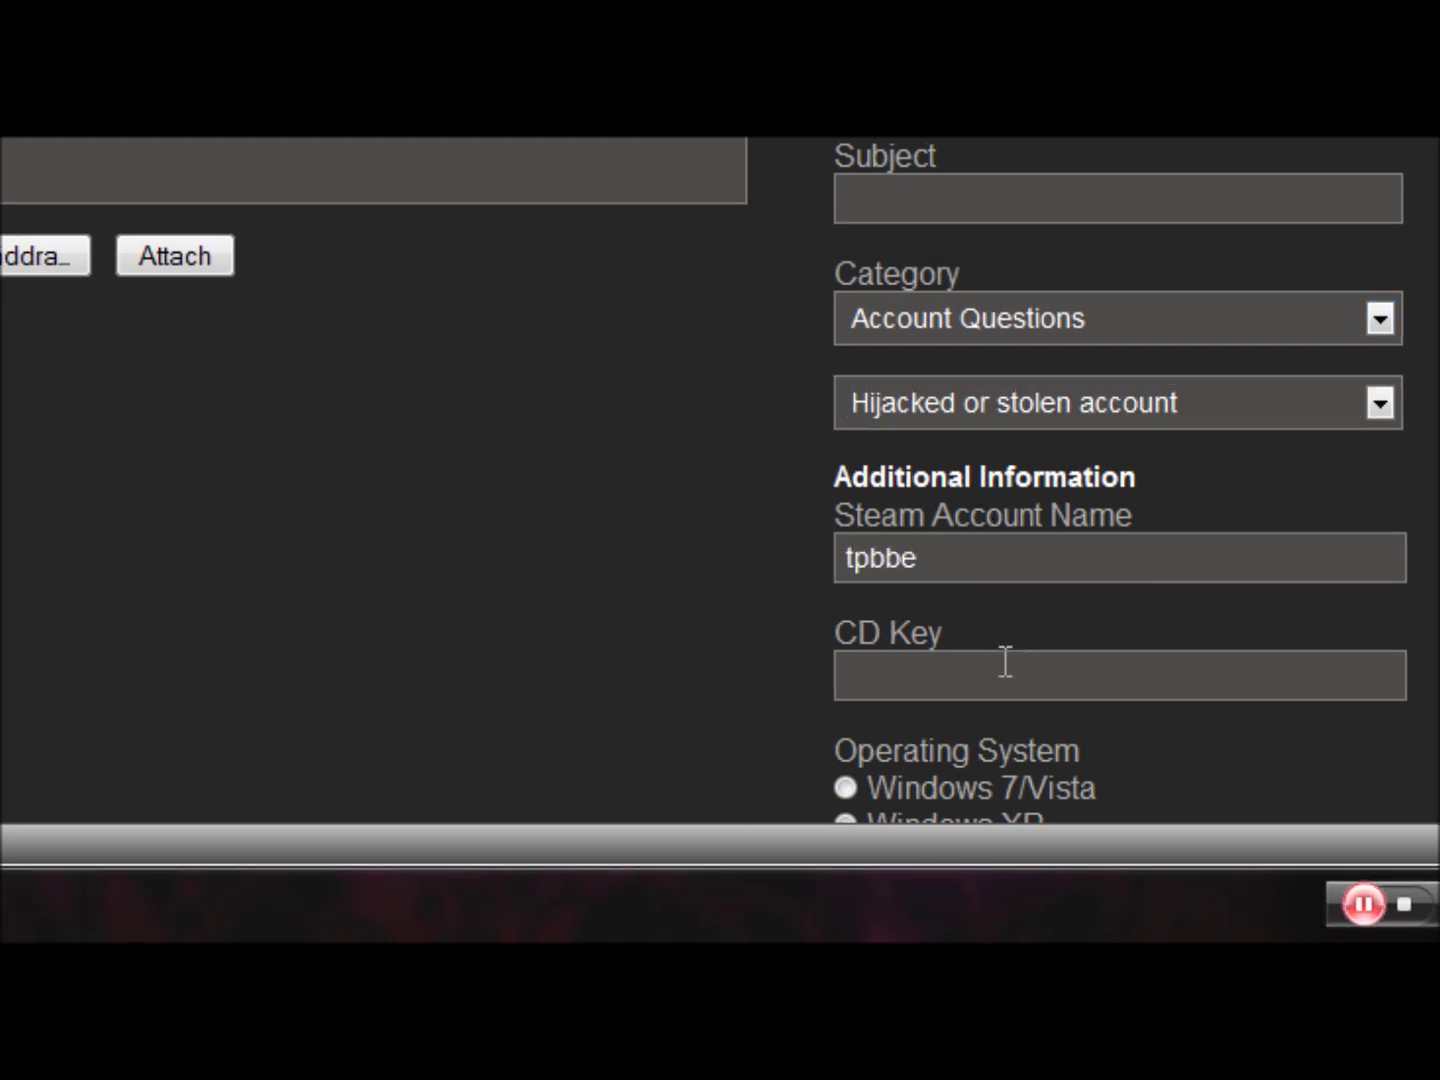
pyautogui.click(1005, 662)
pyautogui.scroll(-4, 453, 545)
pyautogui.scroll(2, 508, 470)
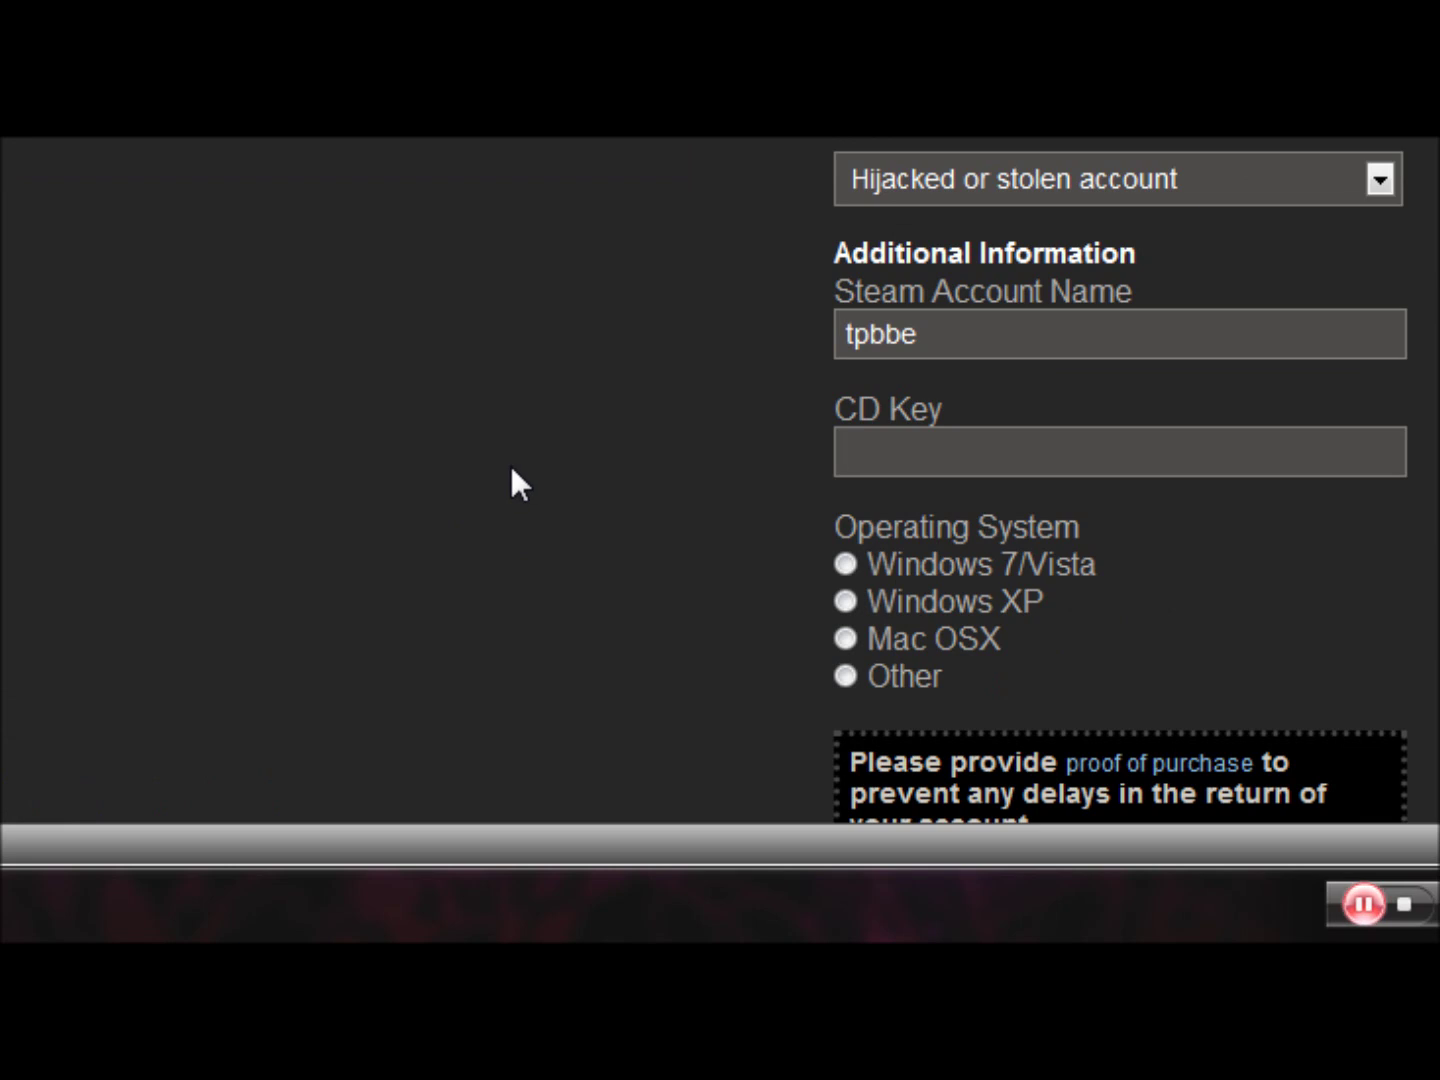
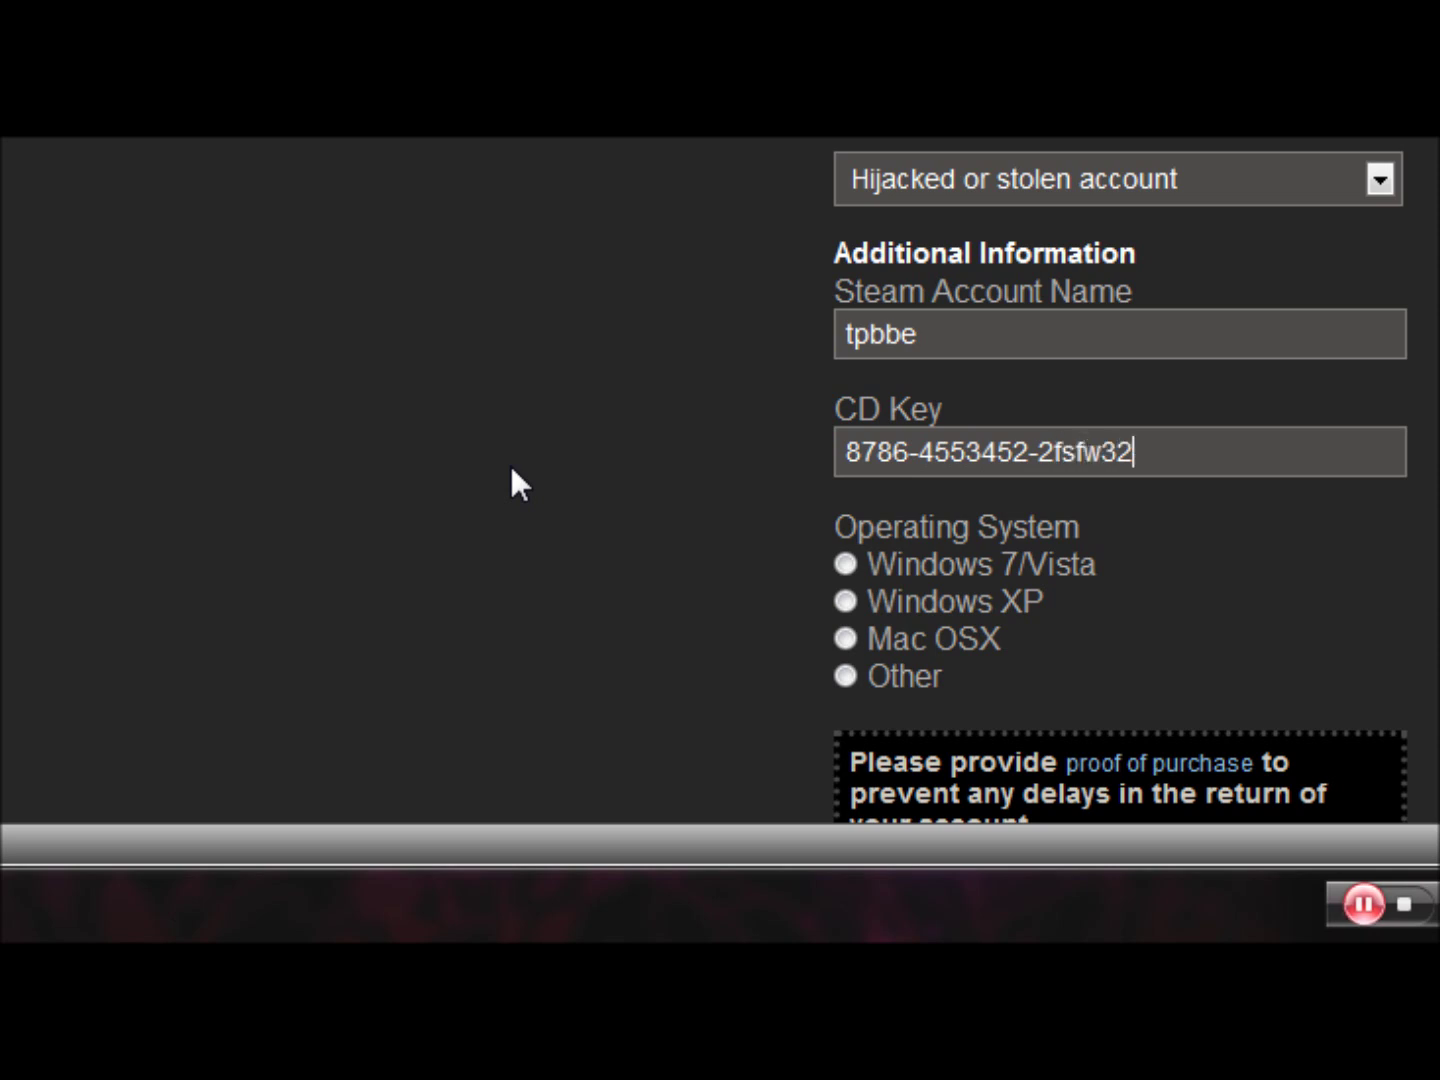
pyautogui.click(845, 564)
# - Select the whole CD key value in its field to check it
pyautogui.scroll(-2, 640, 595)
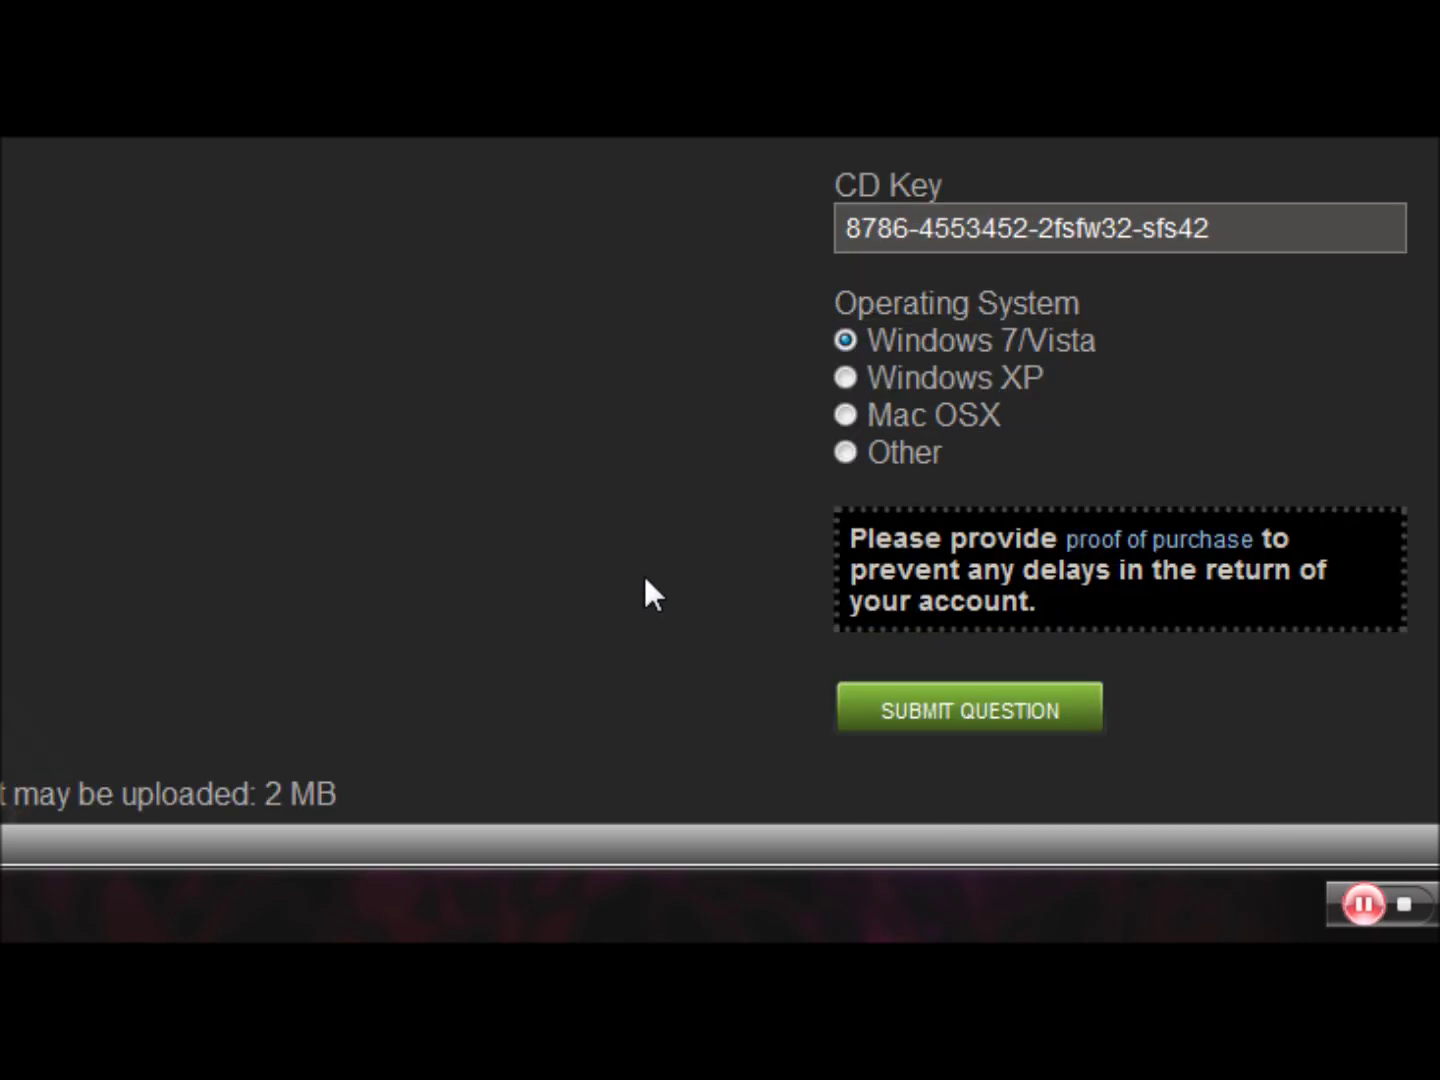
pyautogui.scroll(6, 674, 568)
pyautogui.scroll(-2, 739, 451)
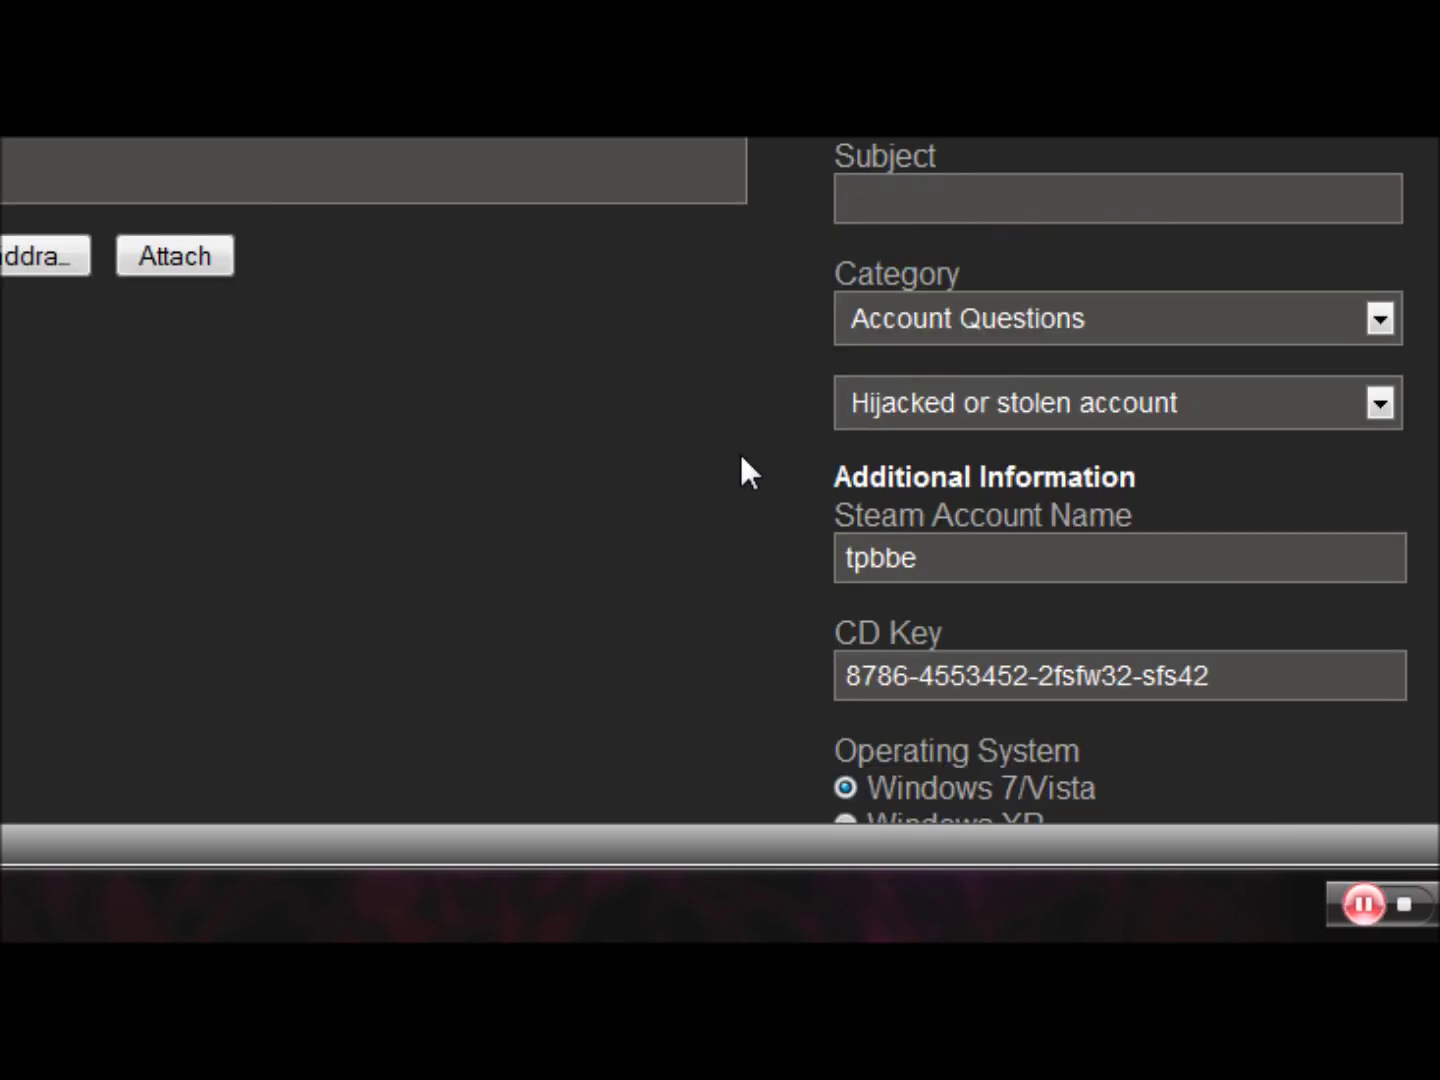
pyautogui.scroll(-2, 762, 546)
pyautogui.moveTo(1211, 452); pyautogui.dragTo(360, 455)
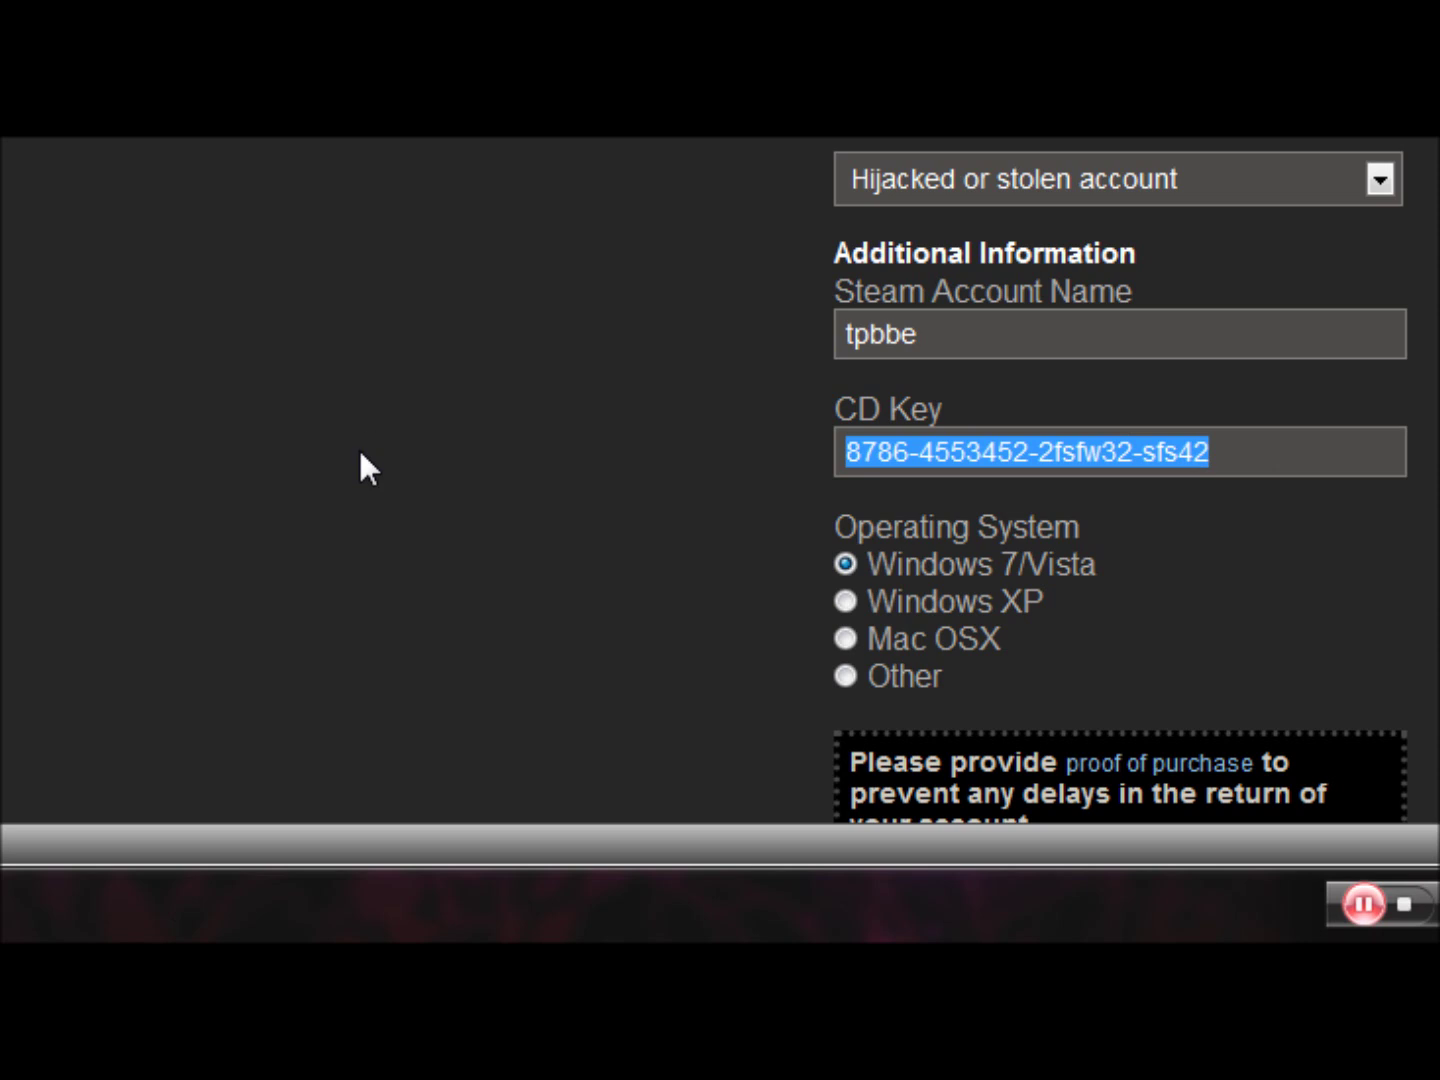
pyautogui.click(360, 458)
pyautogui.scroll(-4, 360, 484)
pyautogui.scroll(4, 476, 514)
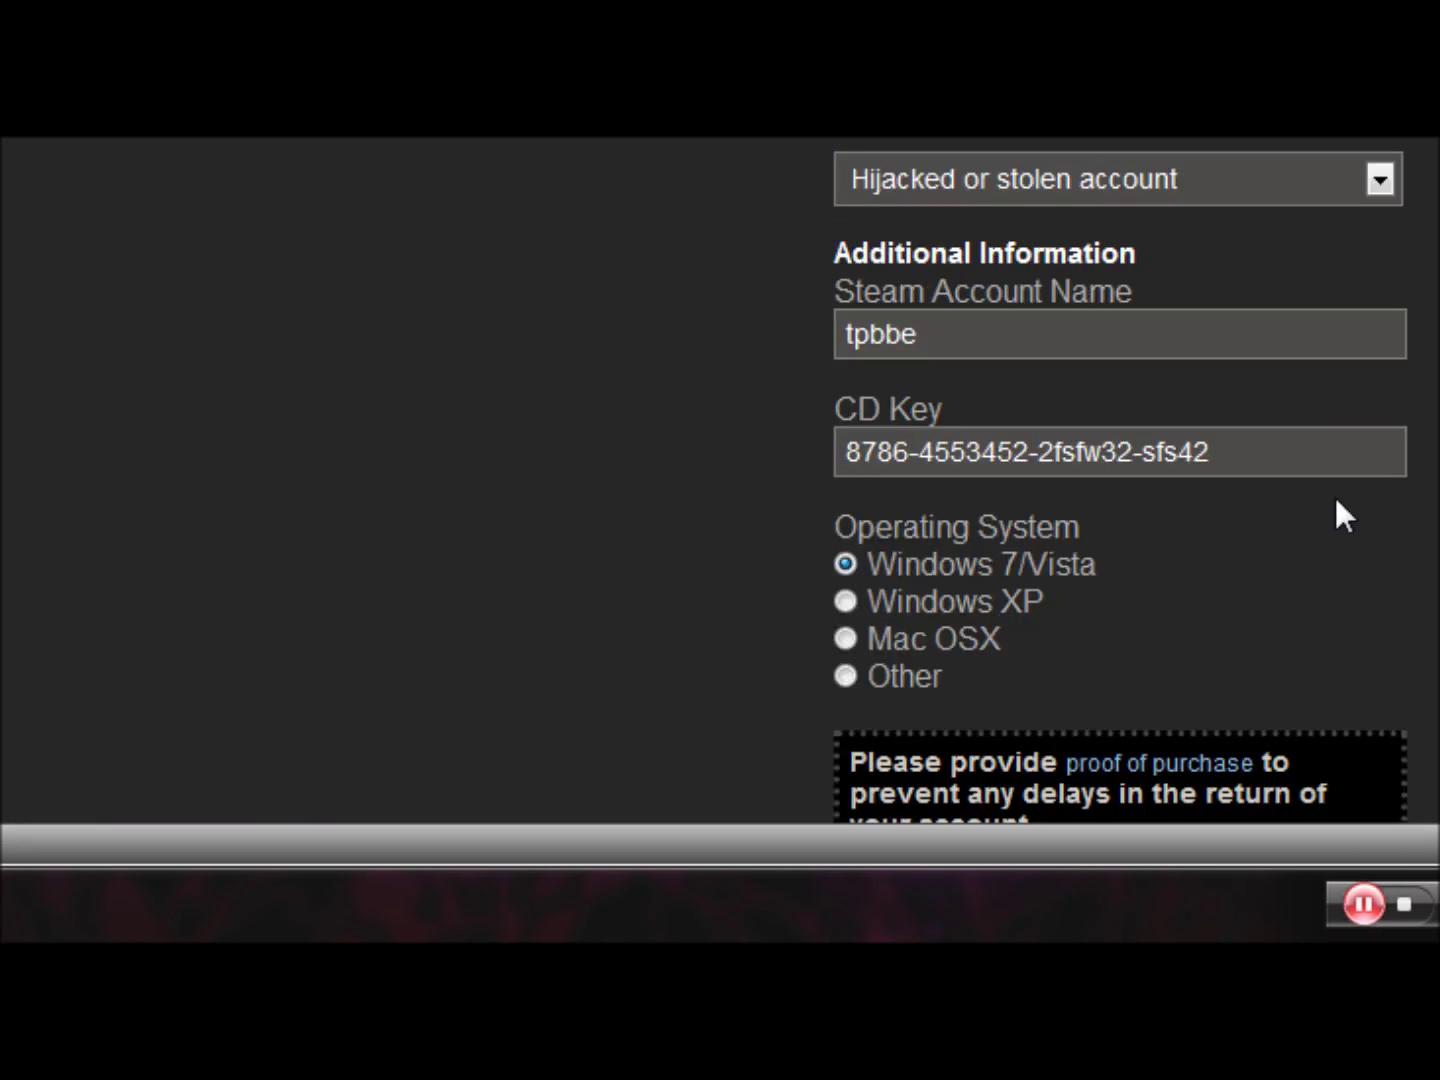
pyautogui.moveTo(1302, 460); pyautogui.dragTo(616, 485)
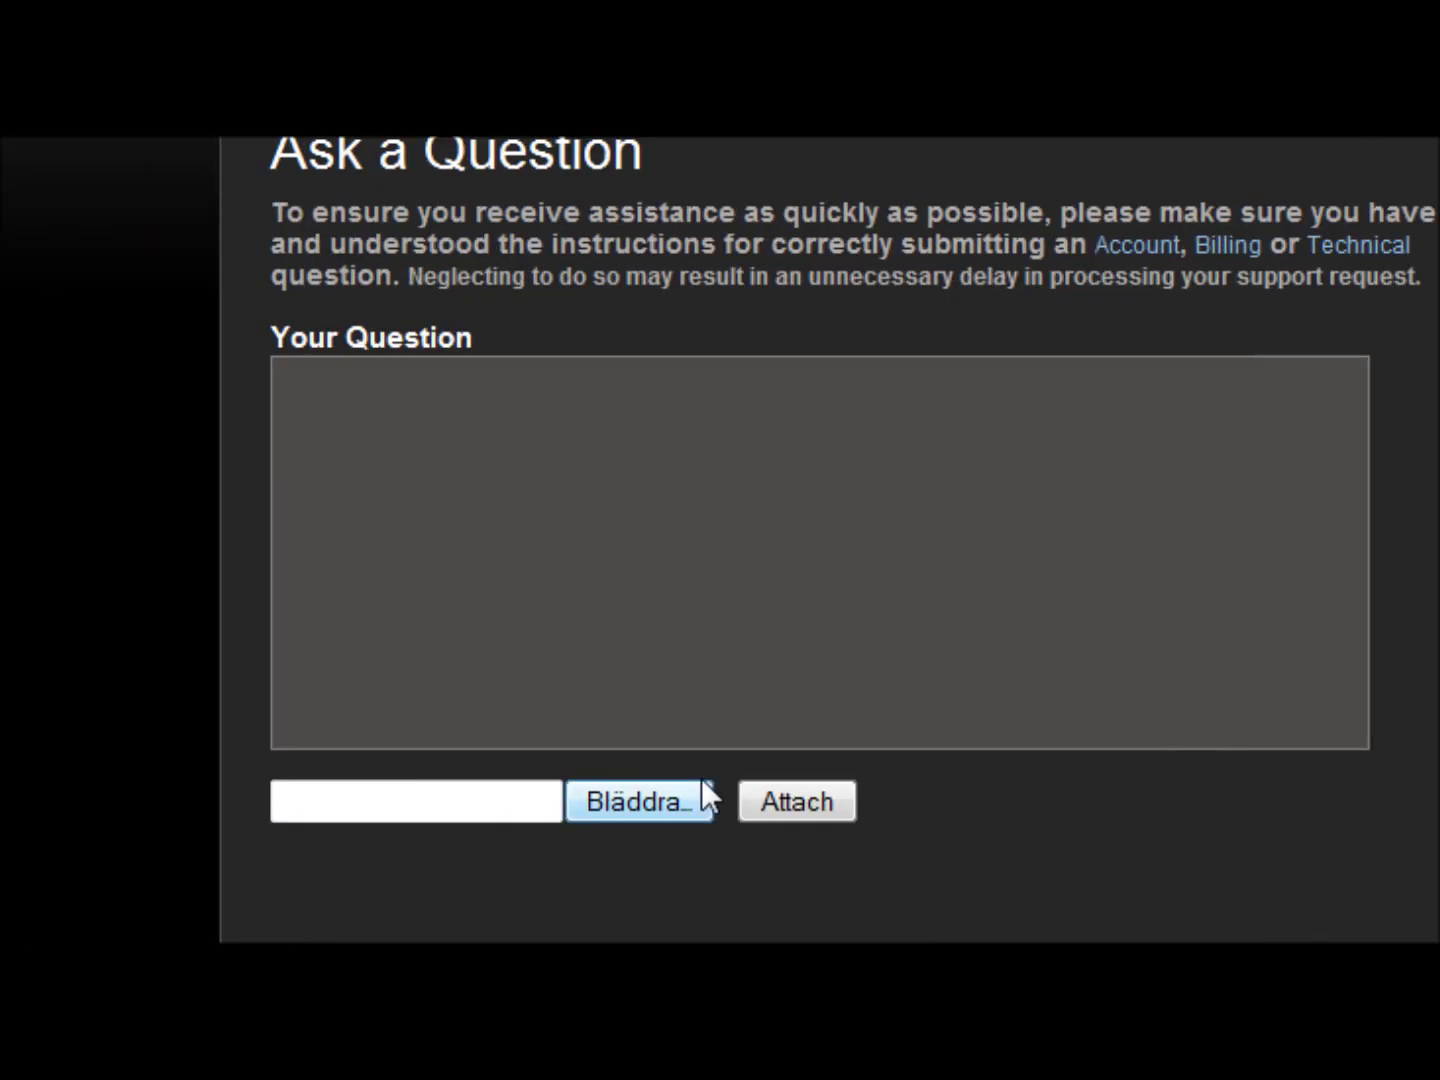
# - Attach DrMundo.png to the ticket
pyautogui.click(337, 826)
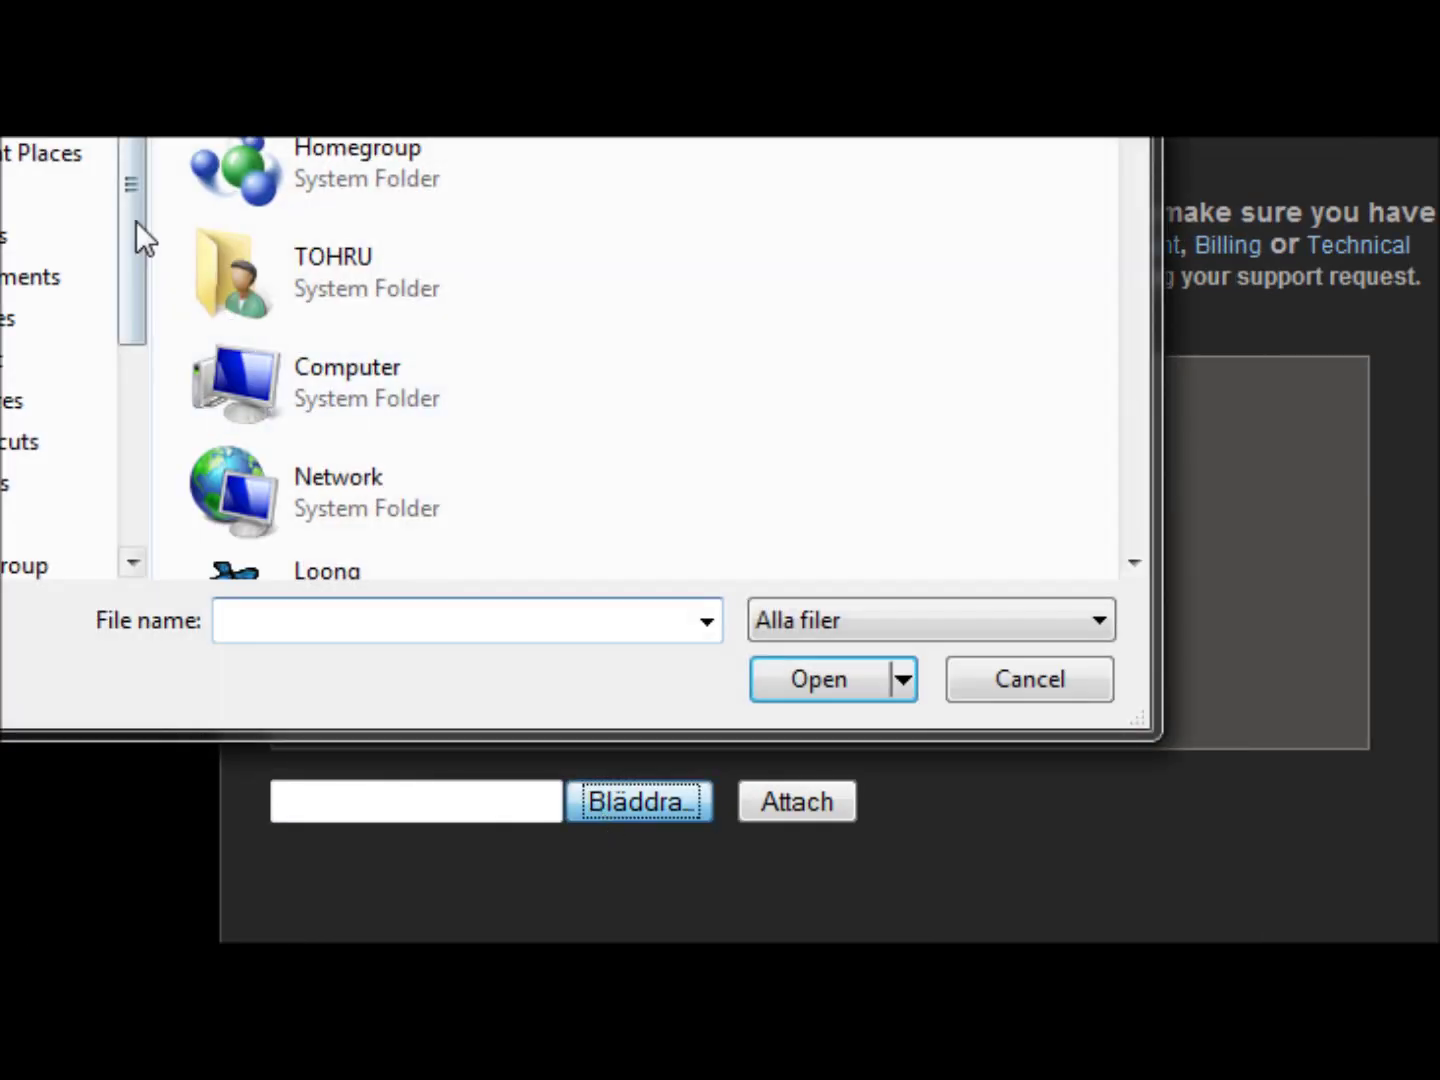
pyautogui.scroll(-5, 403, 384)
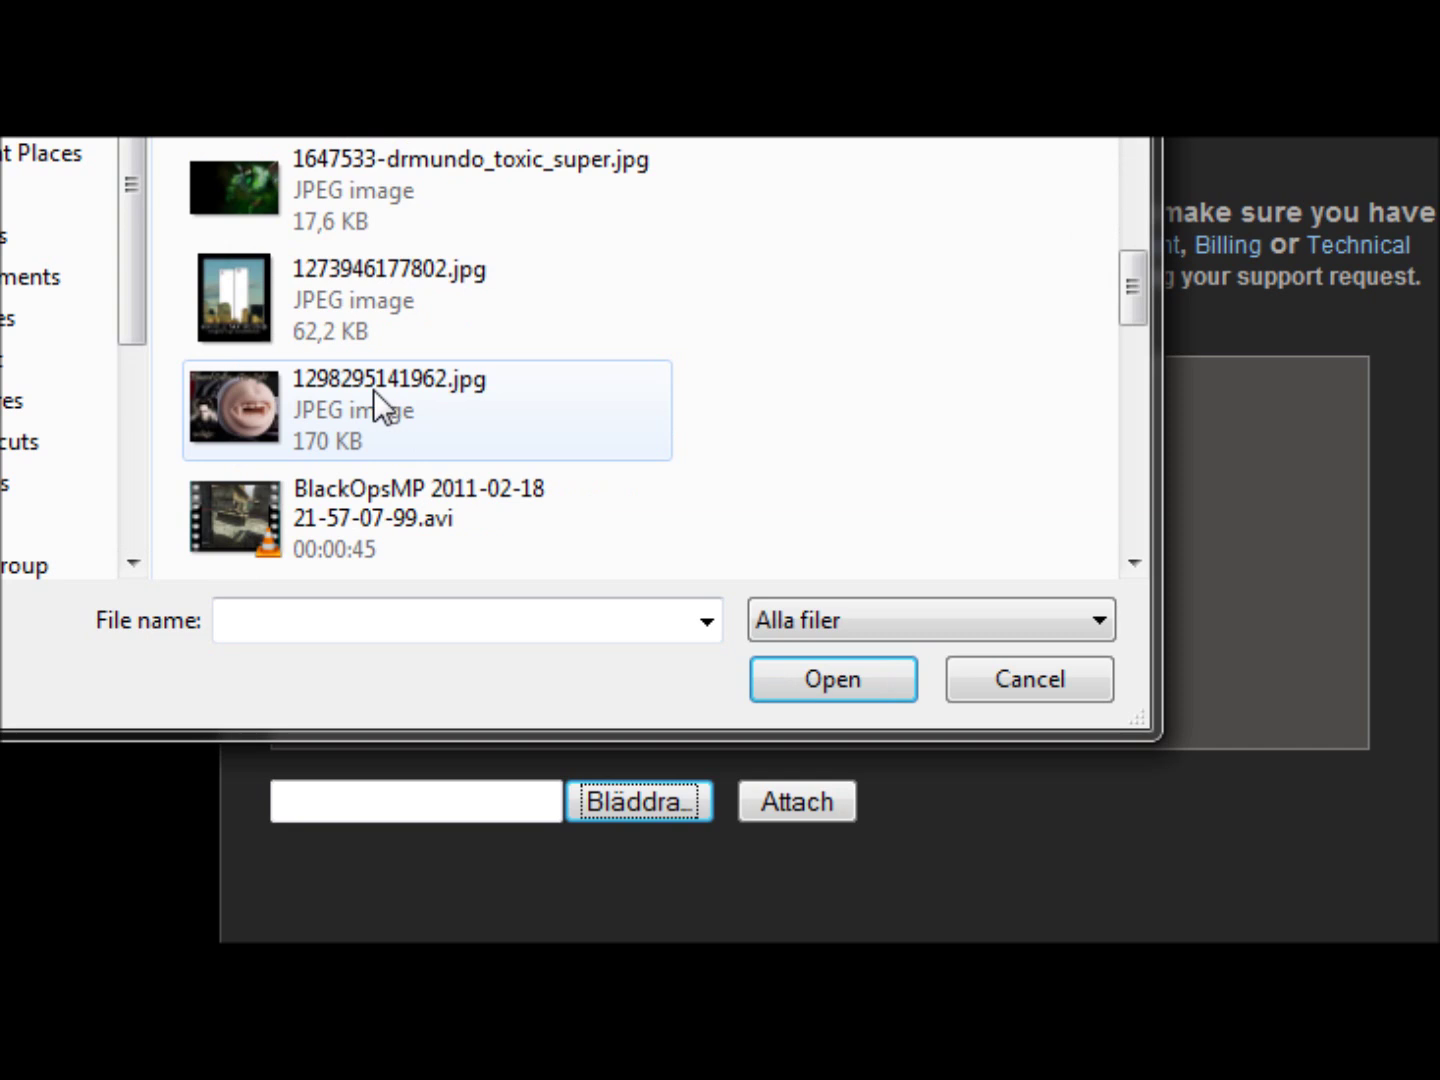
pyautogui.scroll(-5, 387, 401)
pyautogui.scroll(5, 391, 411)
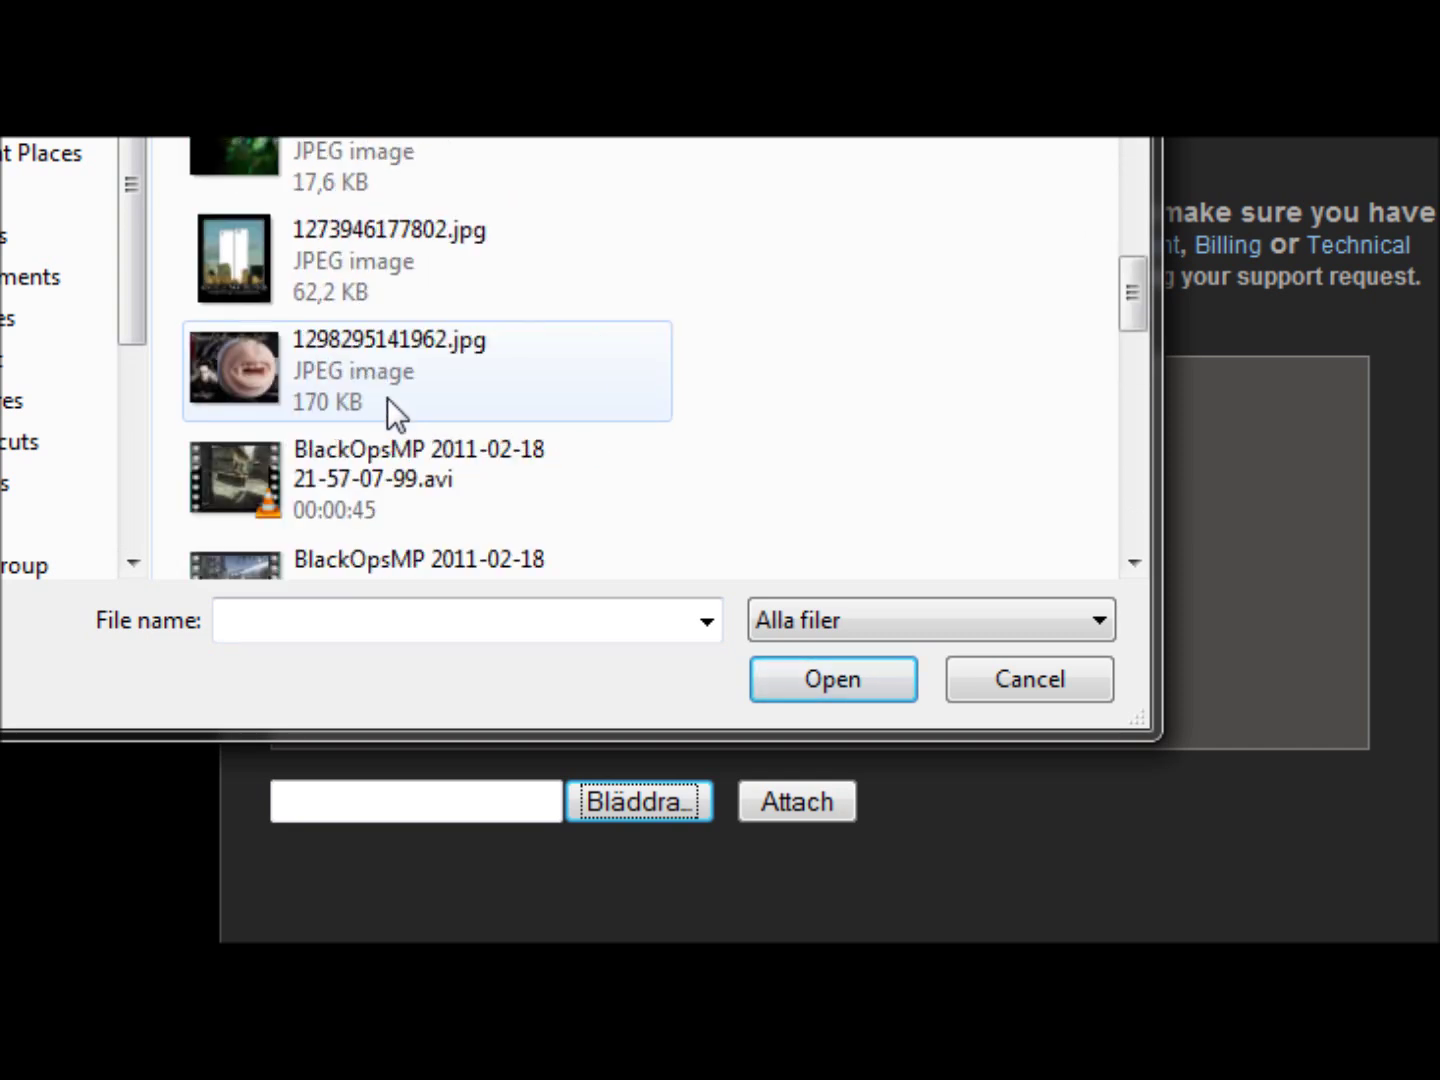
pyautogui.scroll(-5, 407, 446)
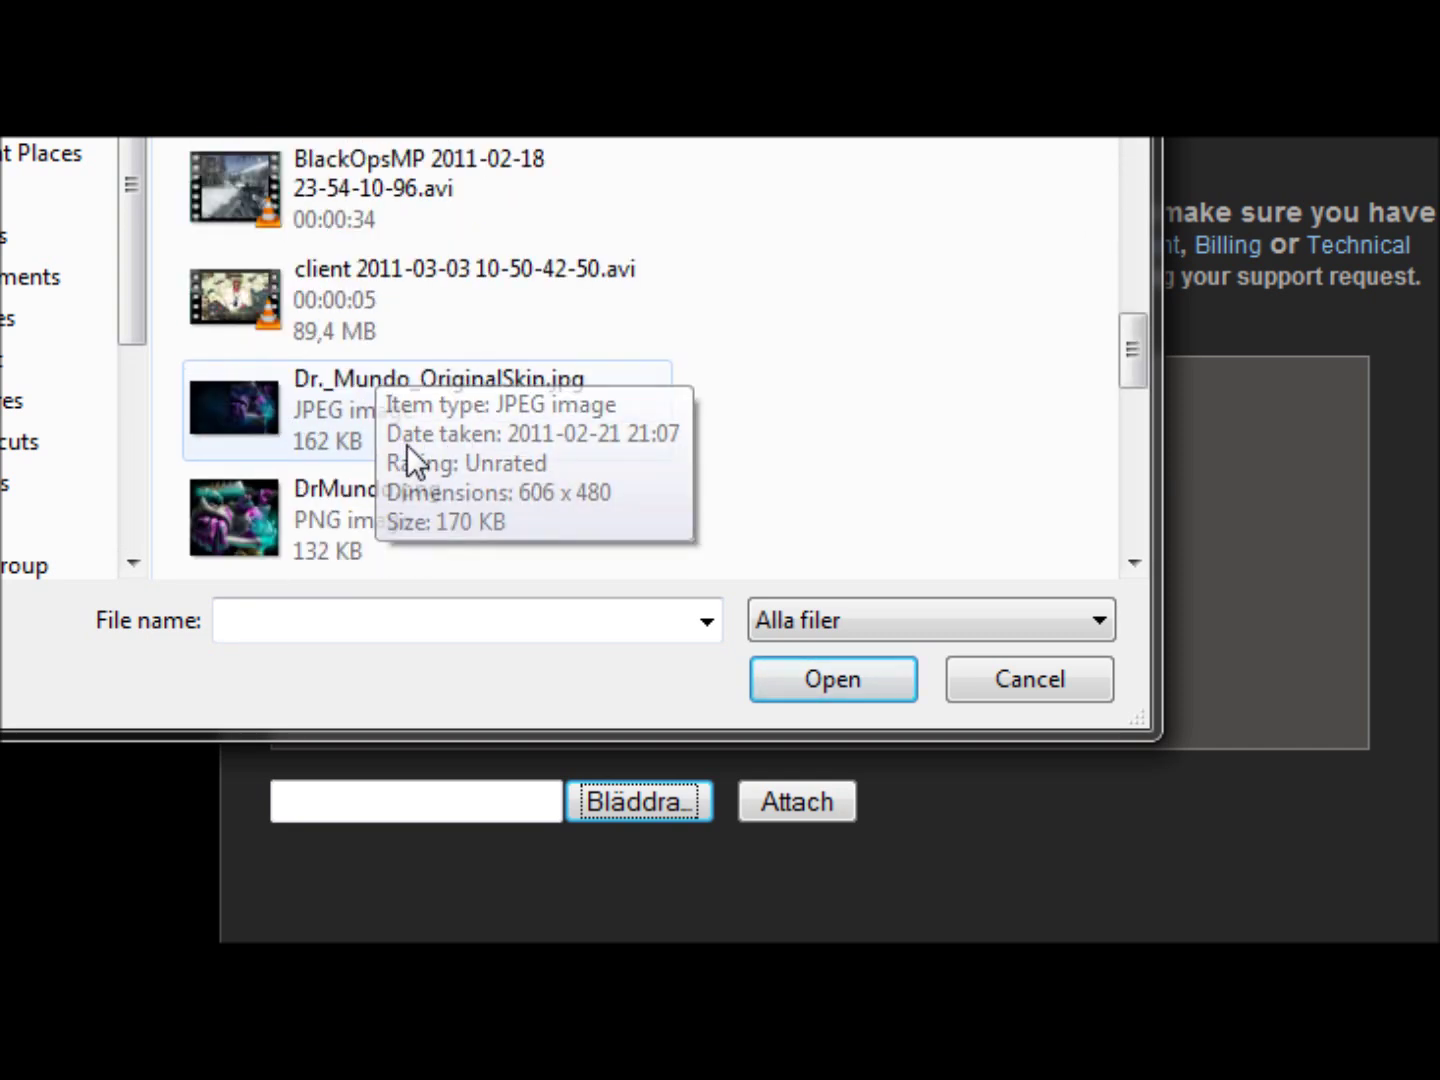
pyautogui.scroll(5, 390, 440)
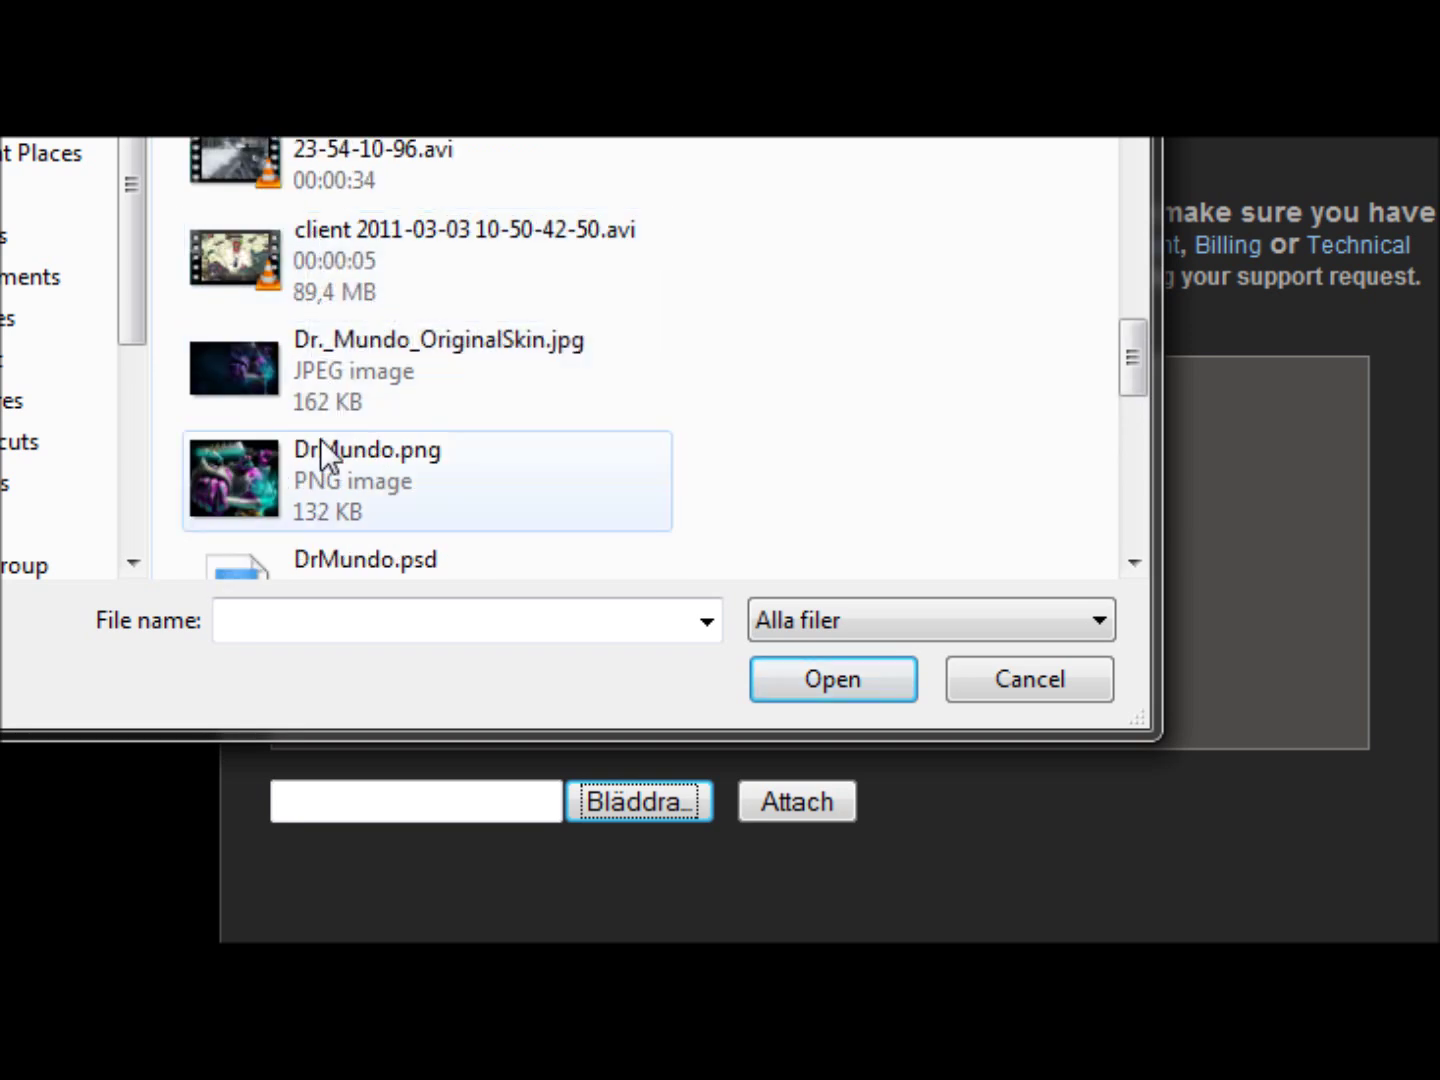
pyautogui.click(312, 478)
pyautogui.click(833, 679)
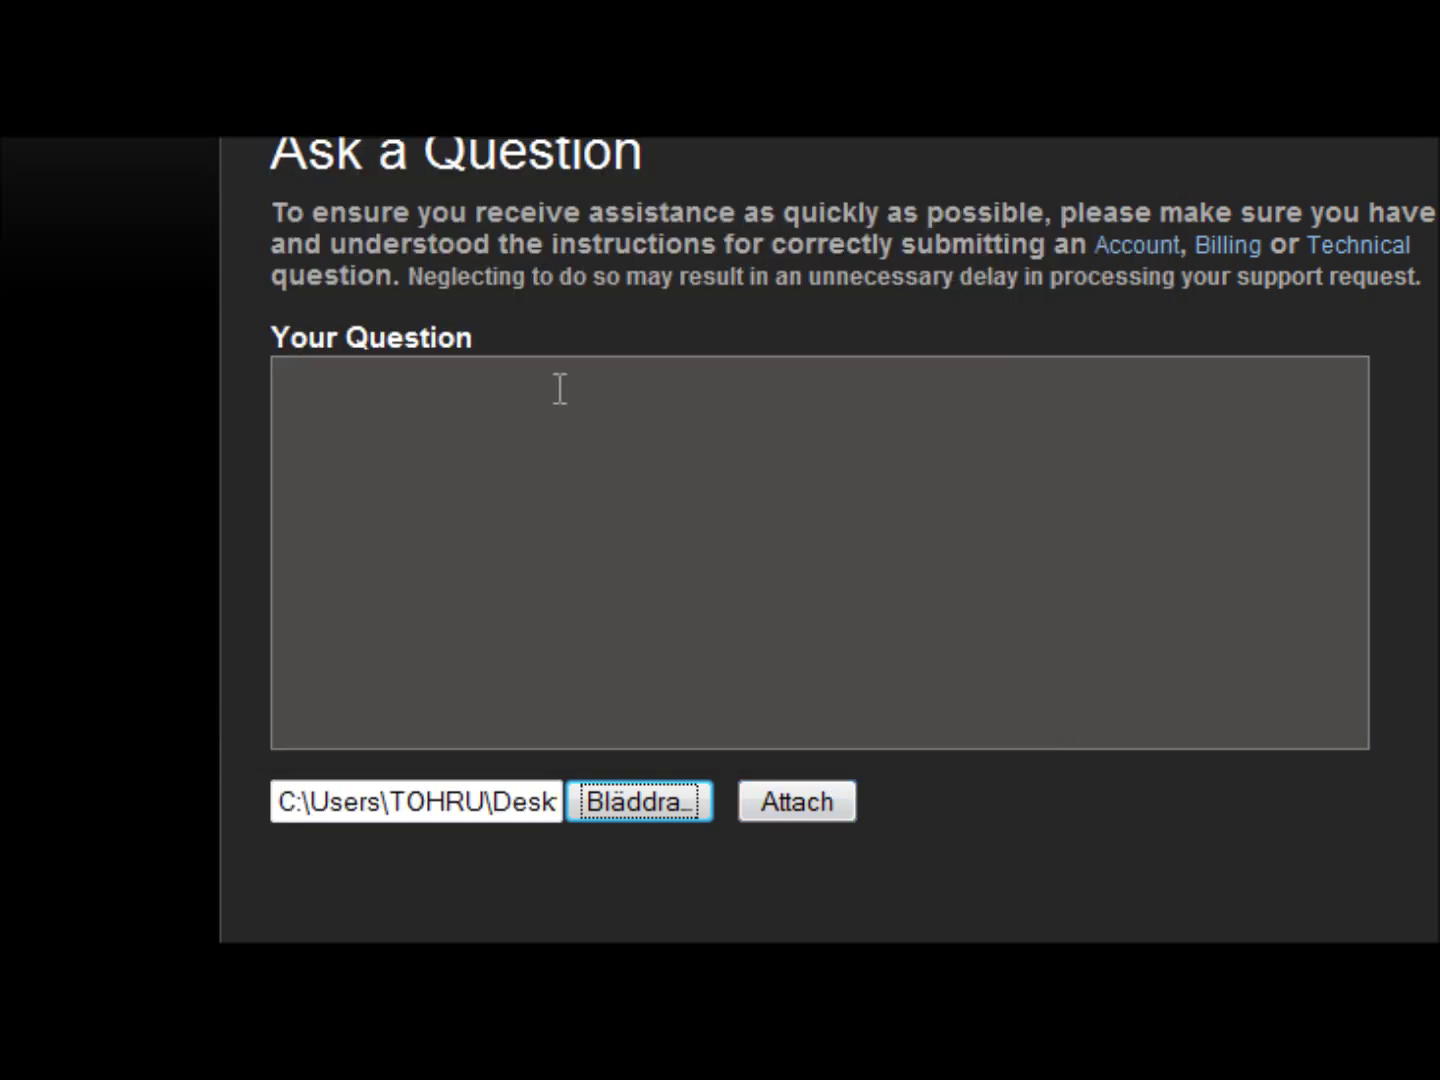
# - Write "please i want my acount back!!!" in the Your Question box
pyautogui.click(507, 412)
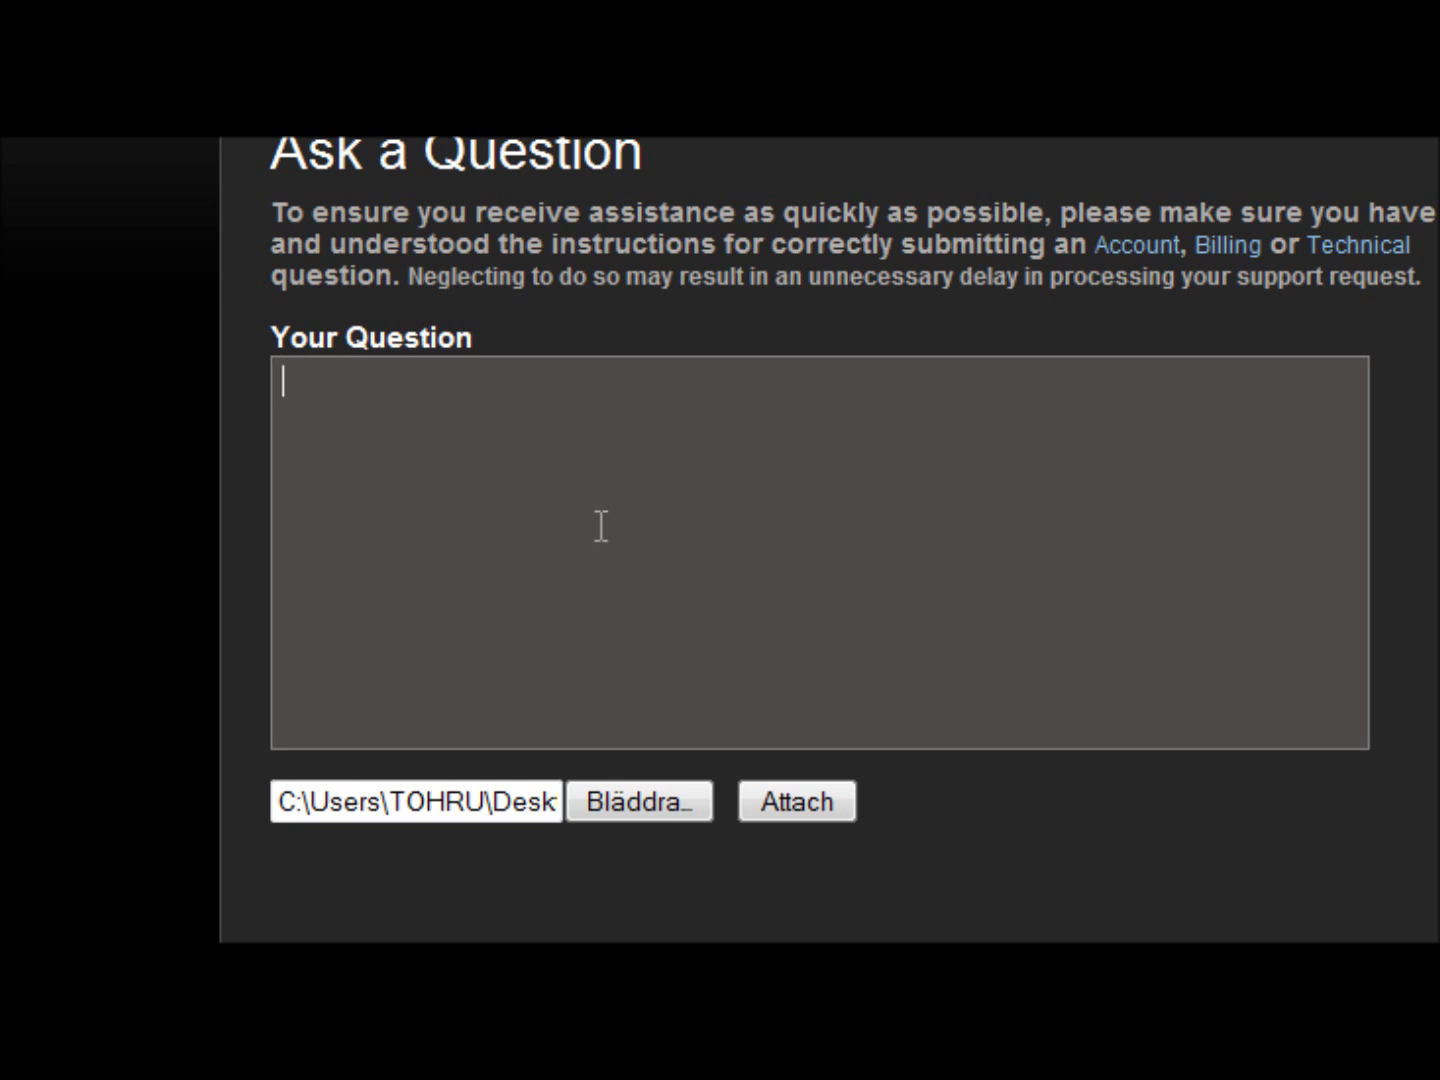
pyautogui.write('please i ')
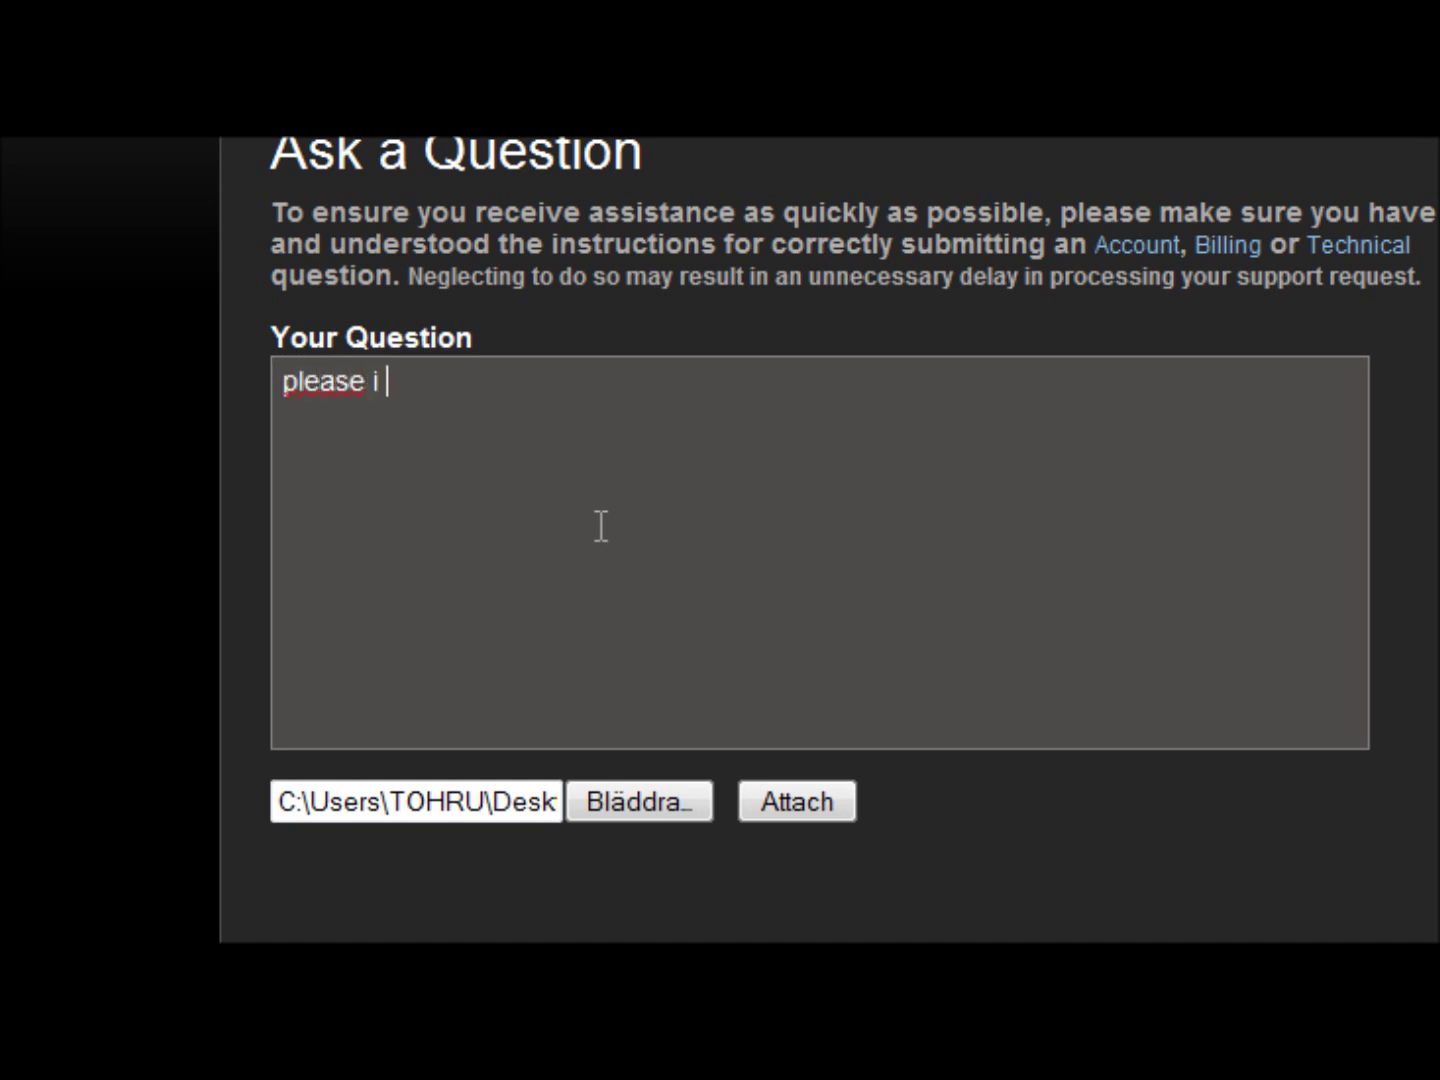
pyautogui.write('want my acount ')
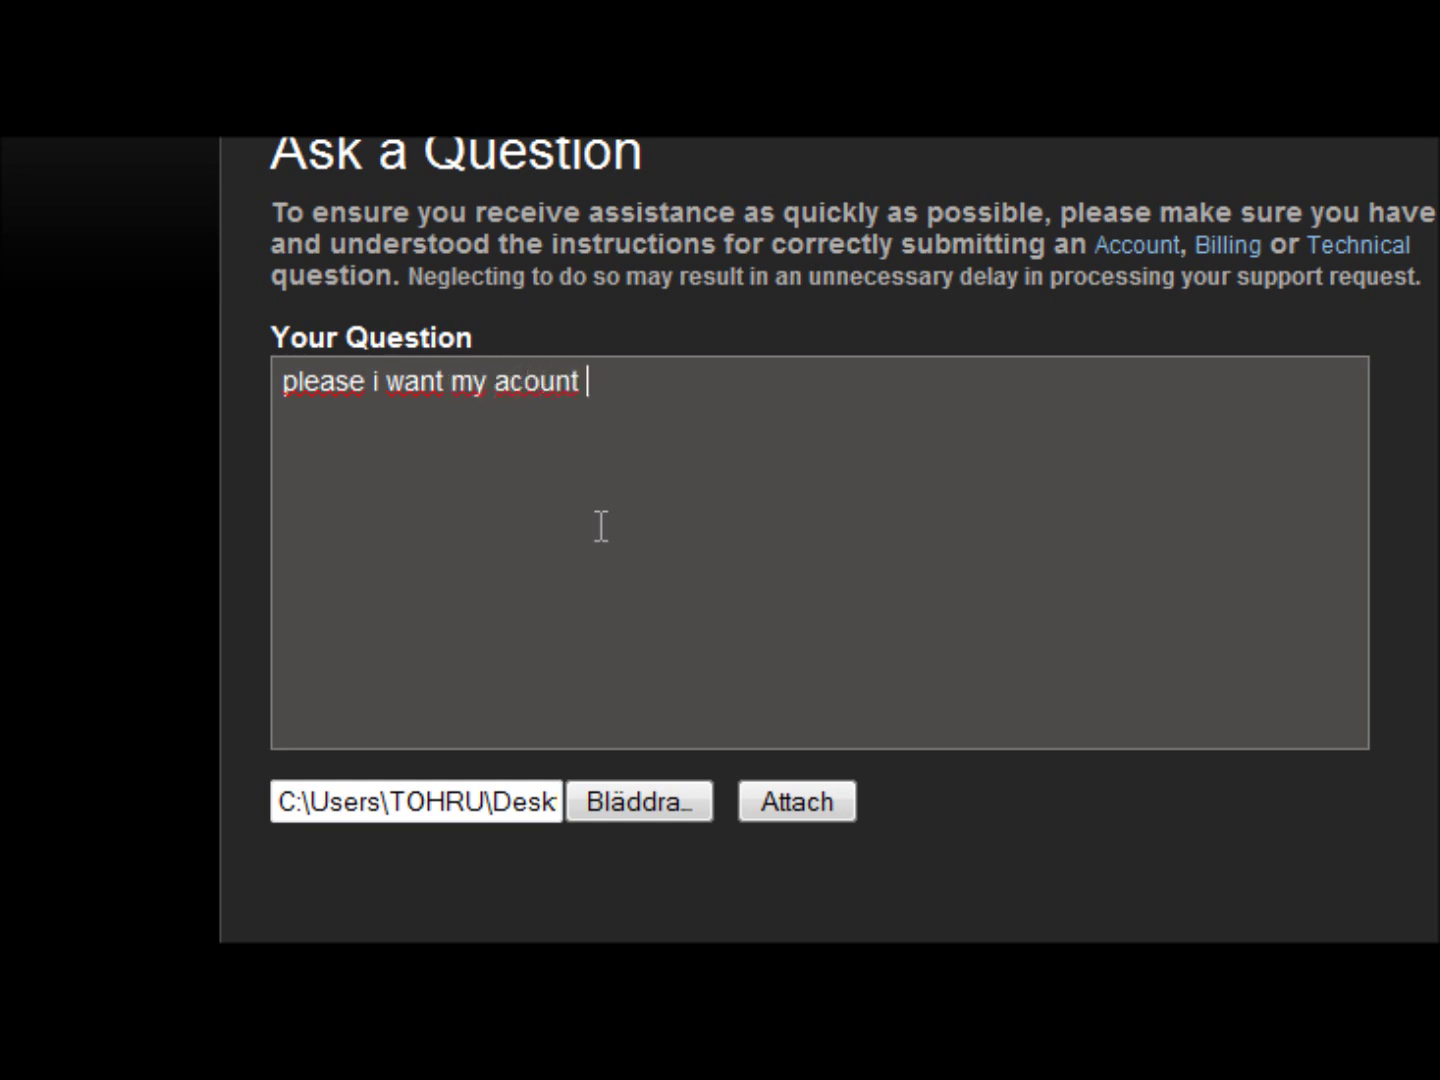
pyautogui.write('back!!!')
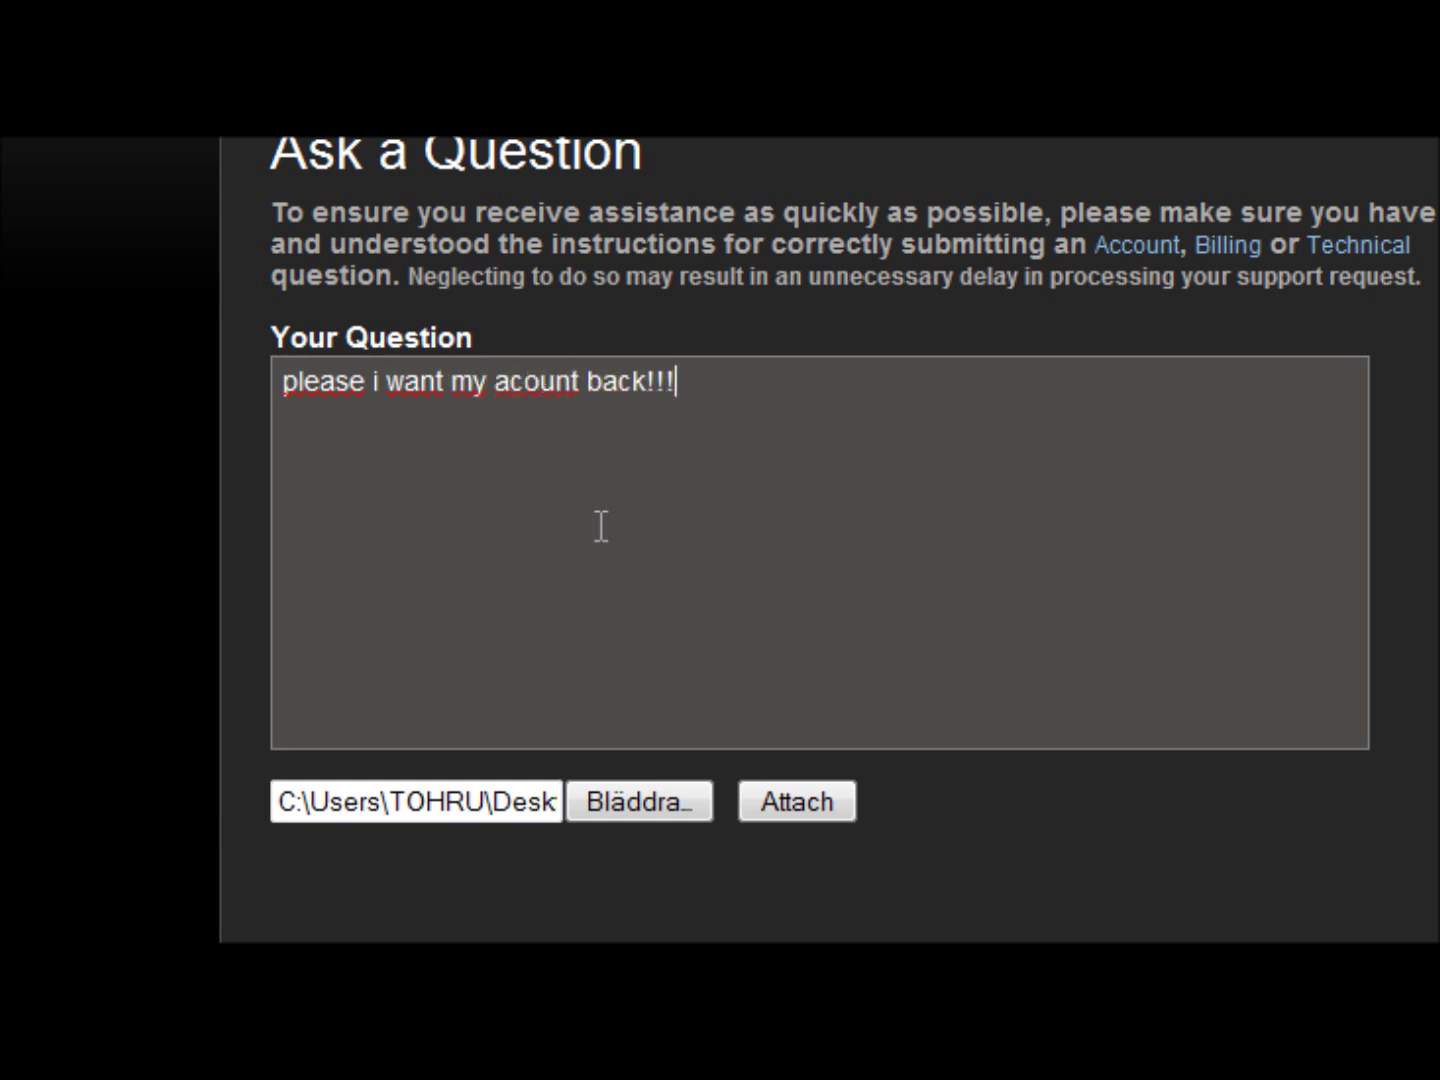
pyautogui.press('Return')
pyautogui.press('Return')
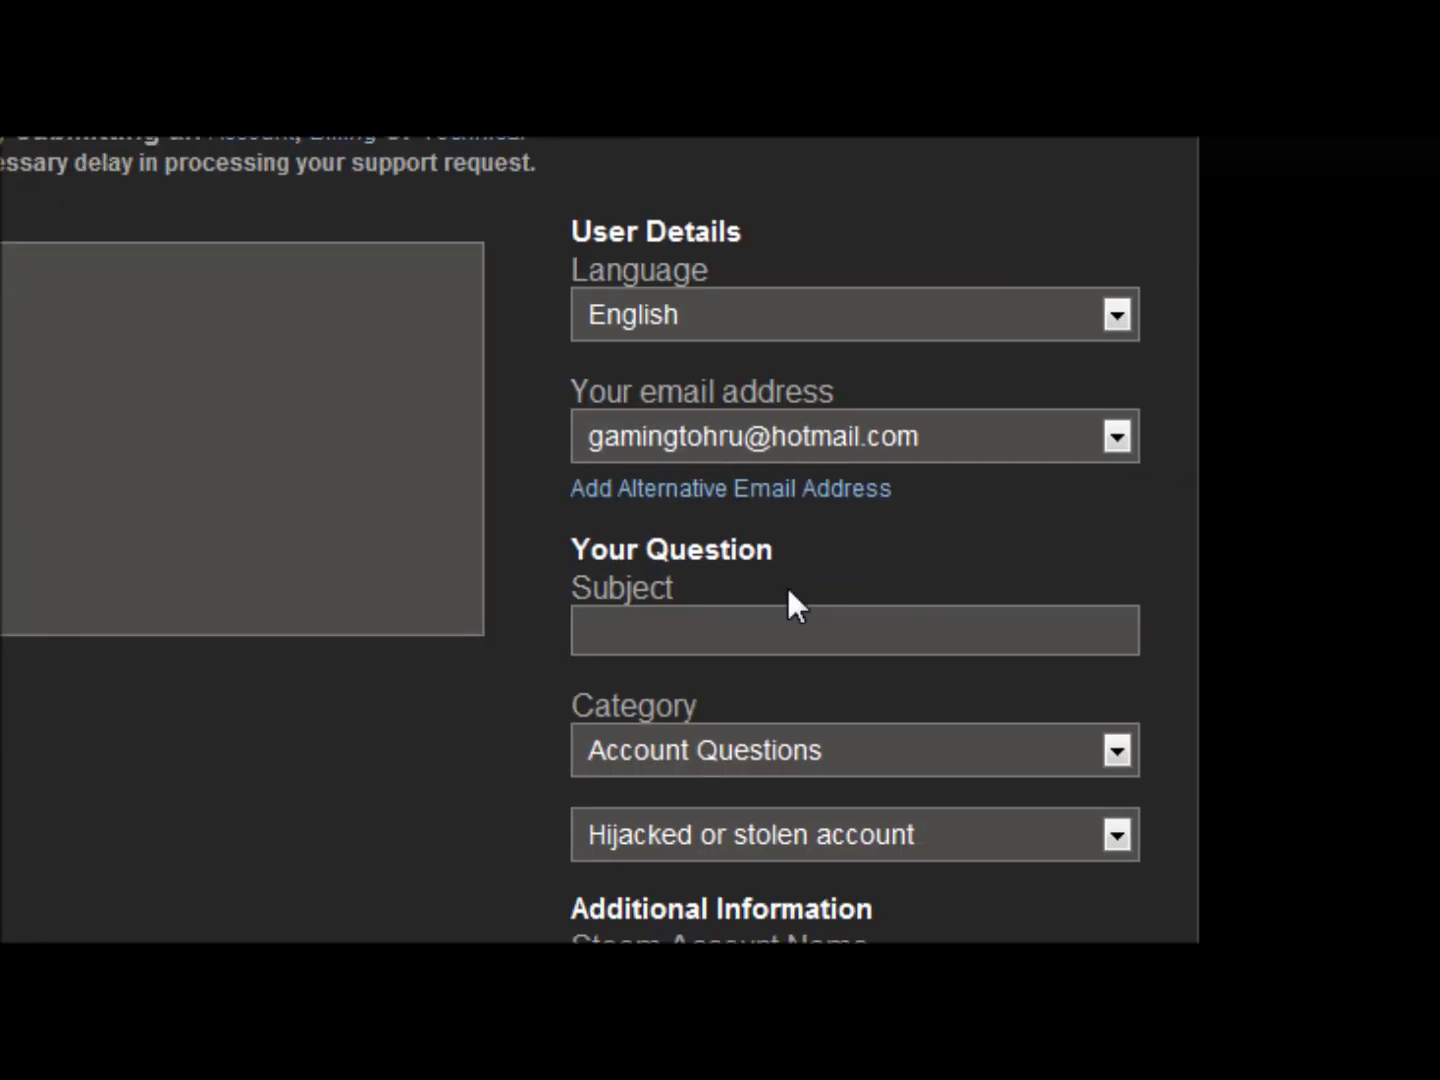
# - Enter "hijacked" as the question's subject and review the form
pyautogui.click(762, 612)
pyautogui.write('hi')
pyautogui.write('jacked')
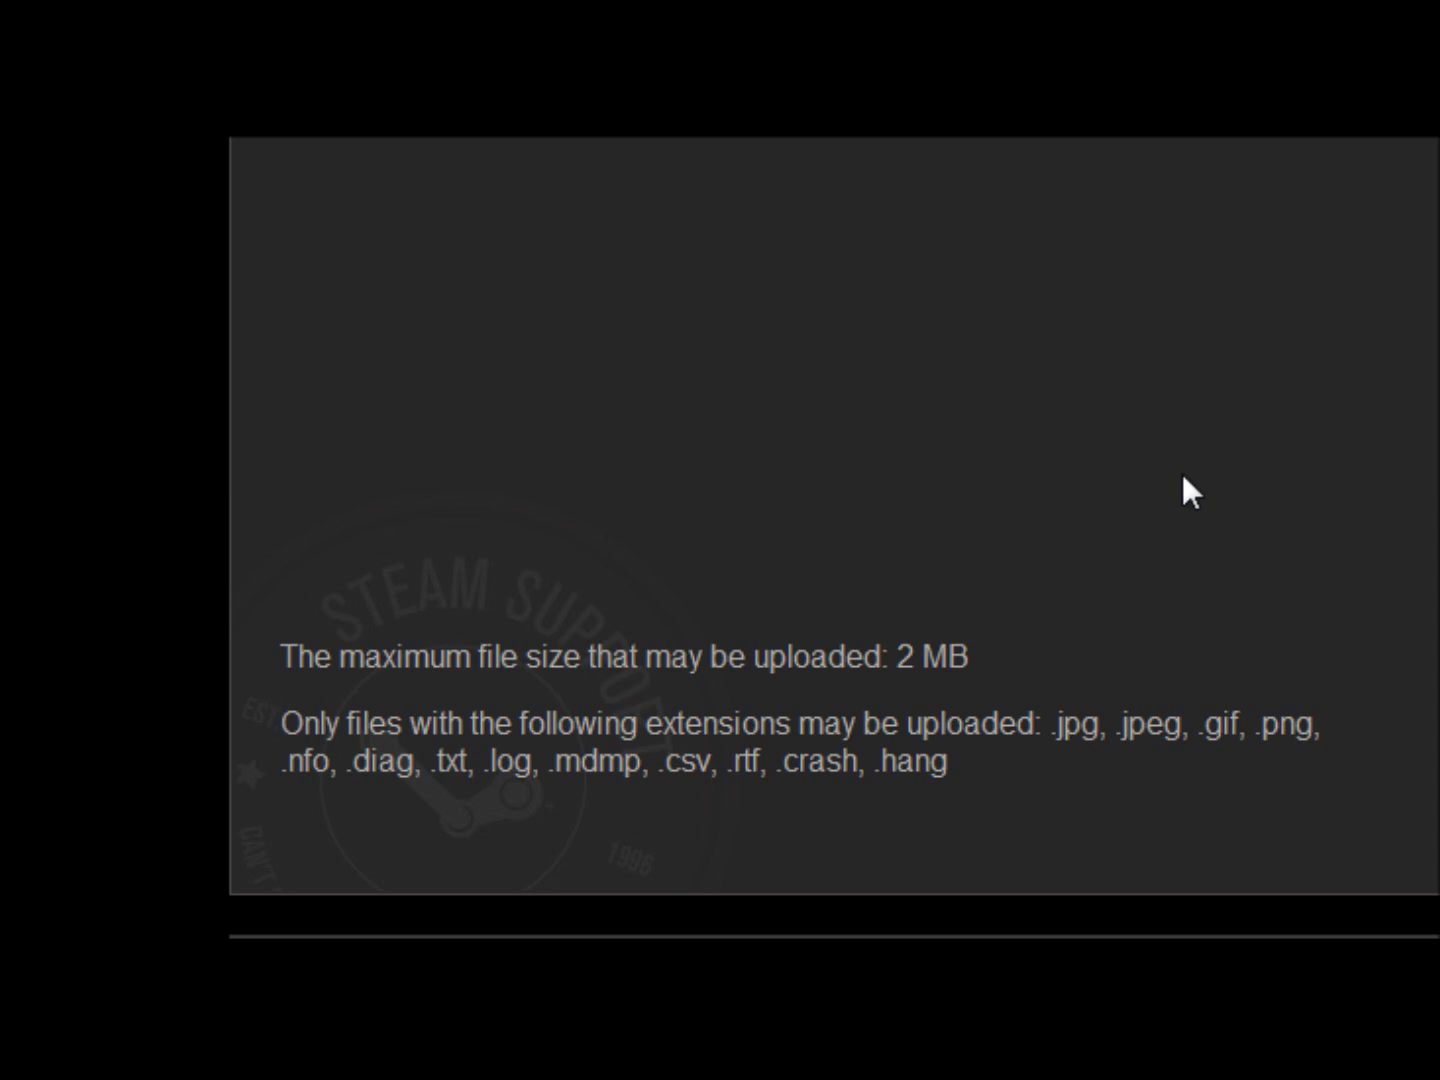
pyautogui.scroll(8, 1181, 470)
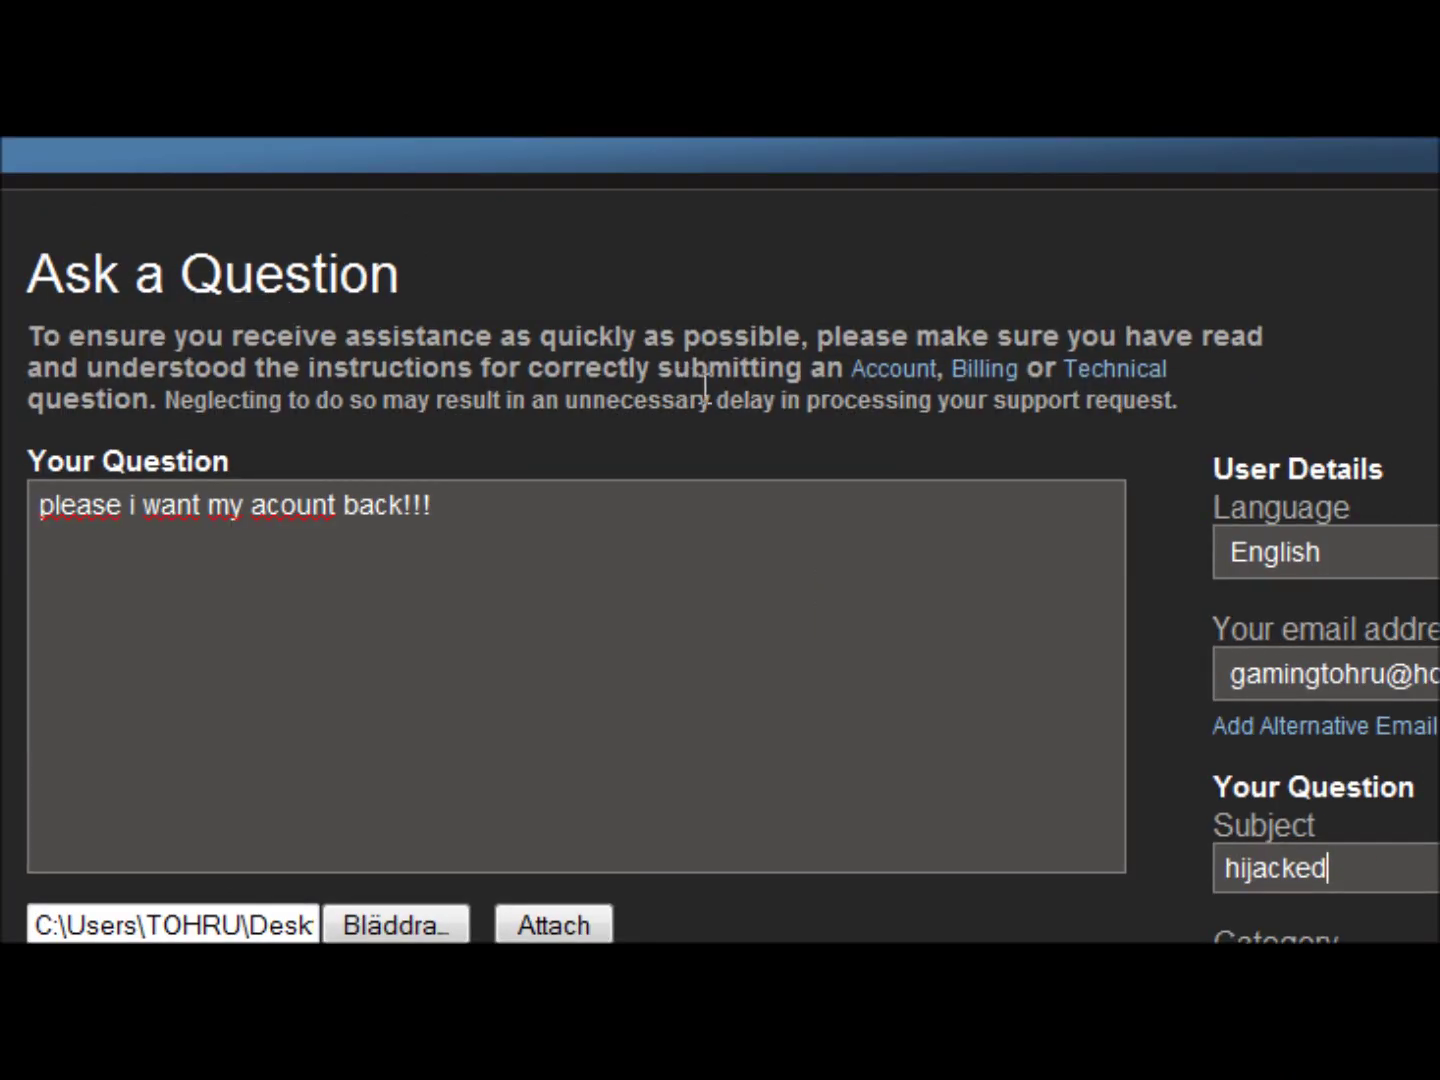
pyautogui.scroll(5, 581, 540)
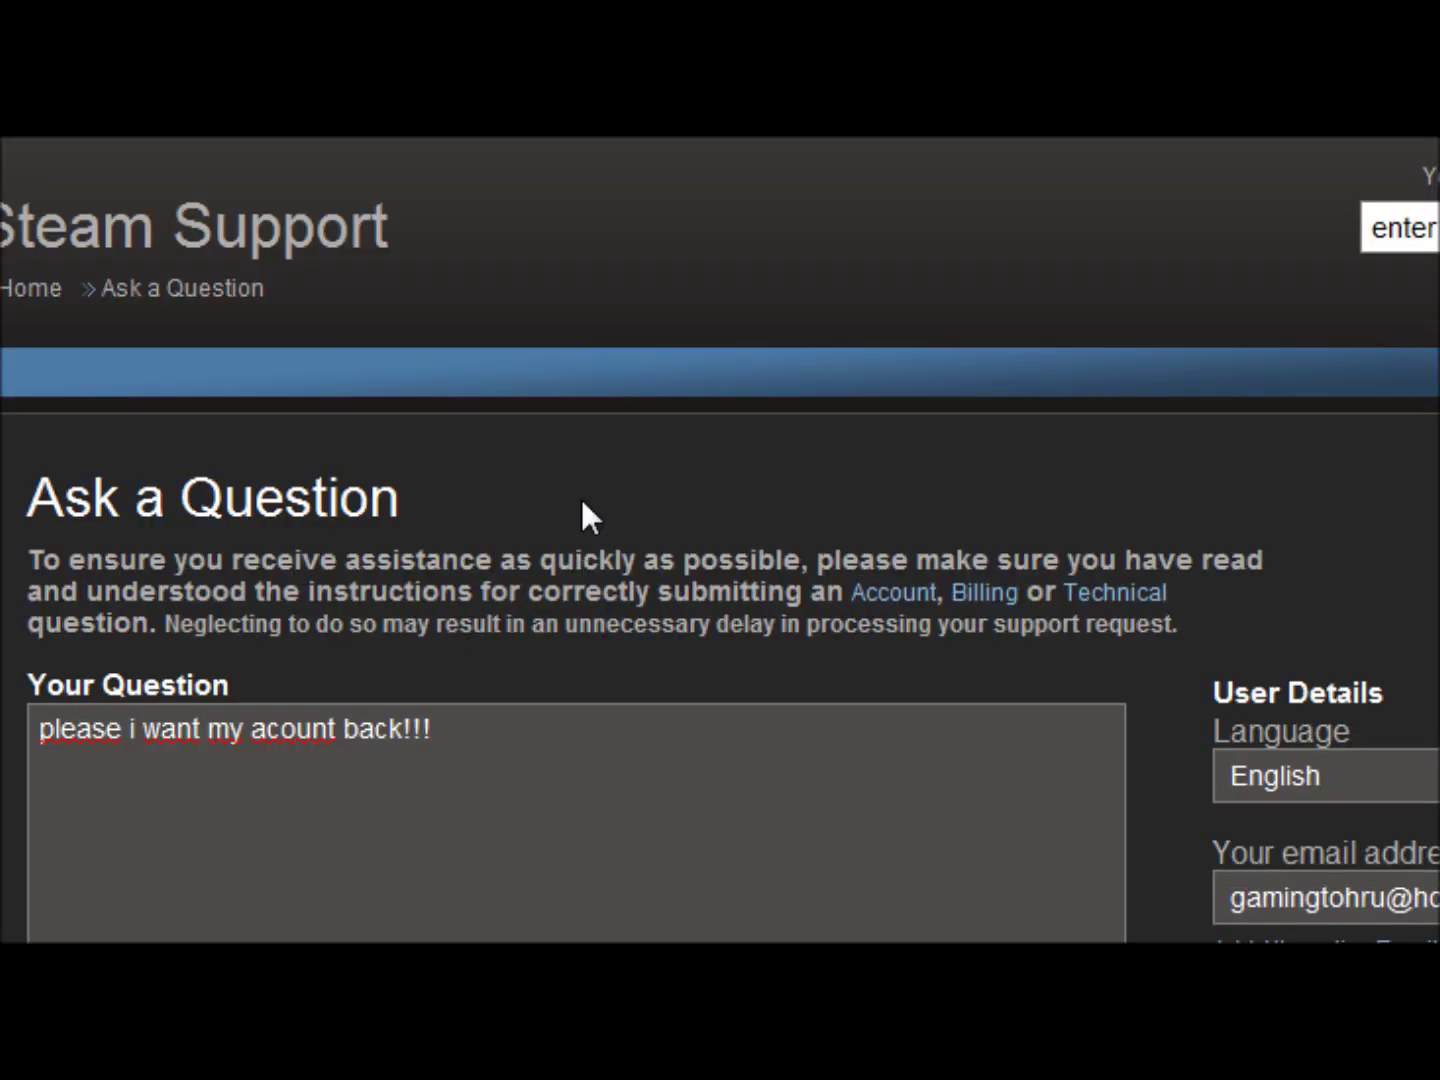
pyautogui.scroll(-12, 581, 499)
pyautogui.scroll(-3, 700, 561)
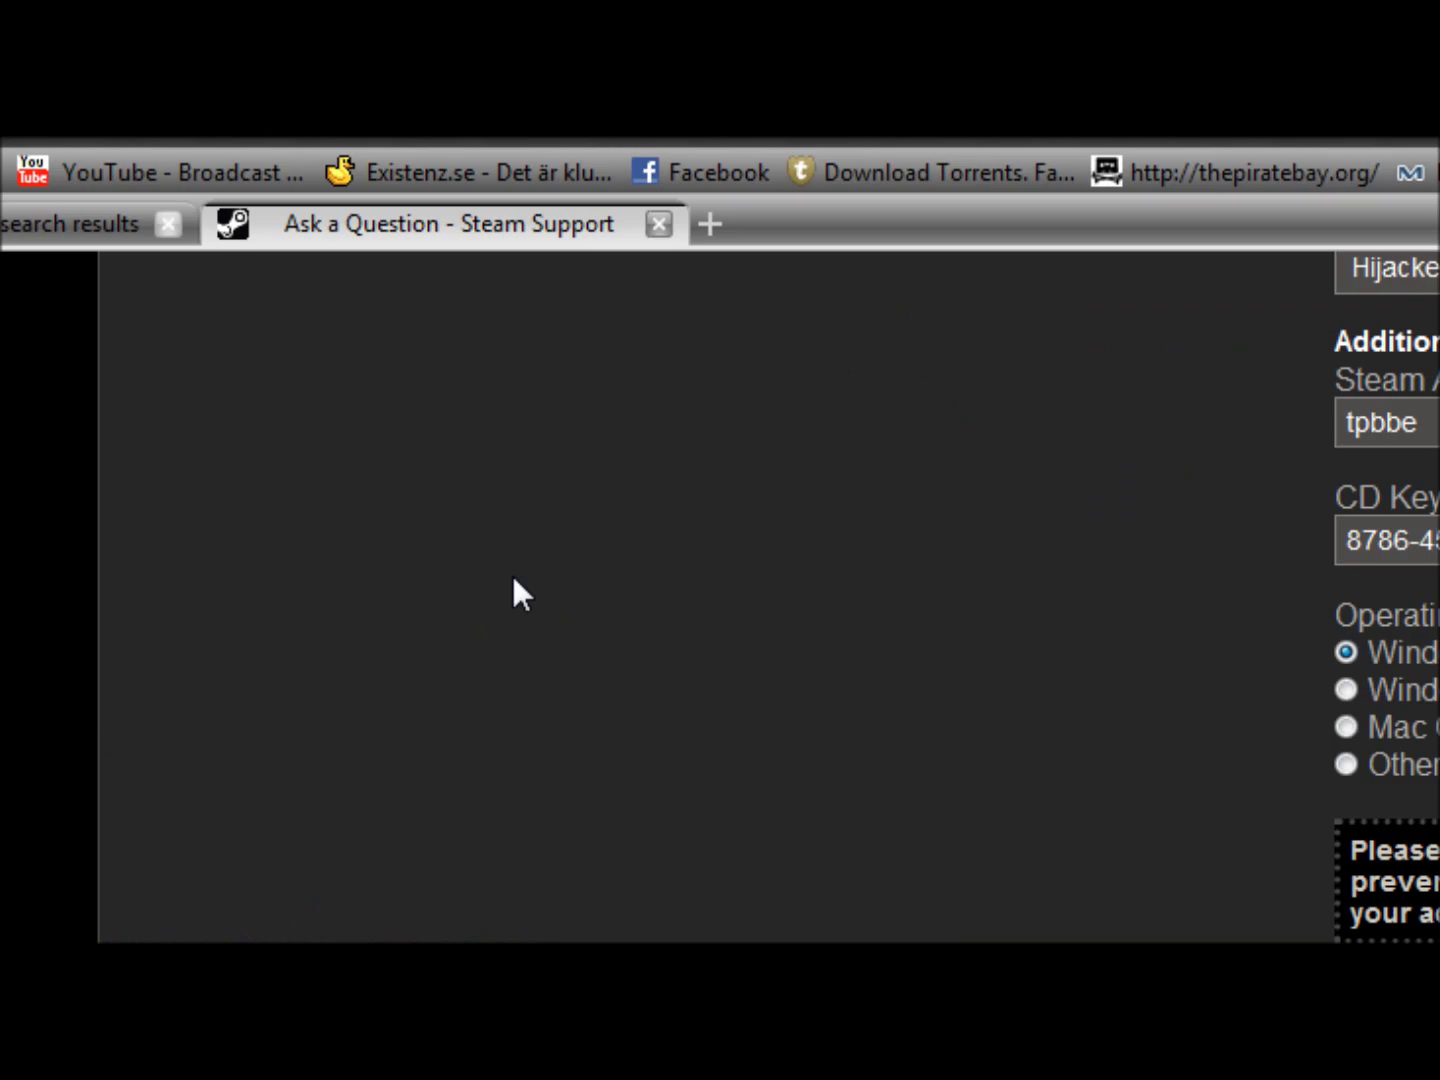
pyautogui.scroll(10, 535, 653)
pyautogui.scroll(5, 534, 653)
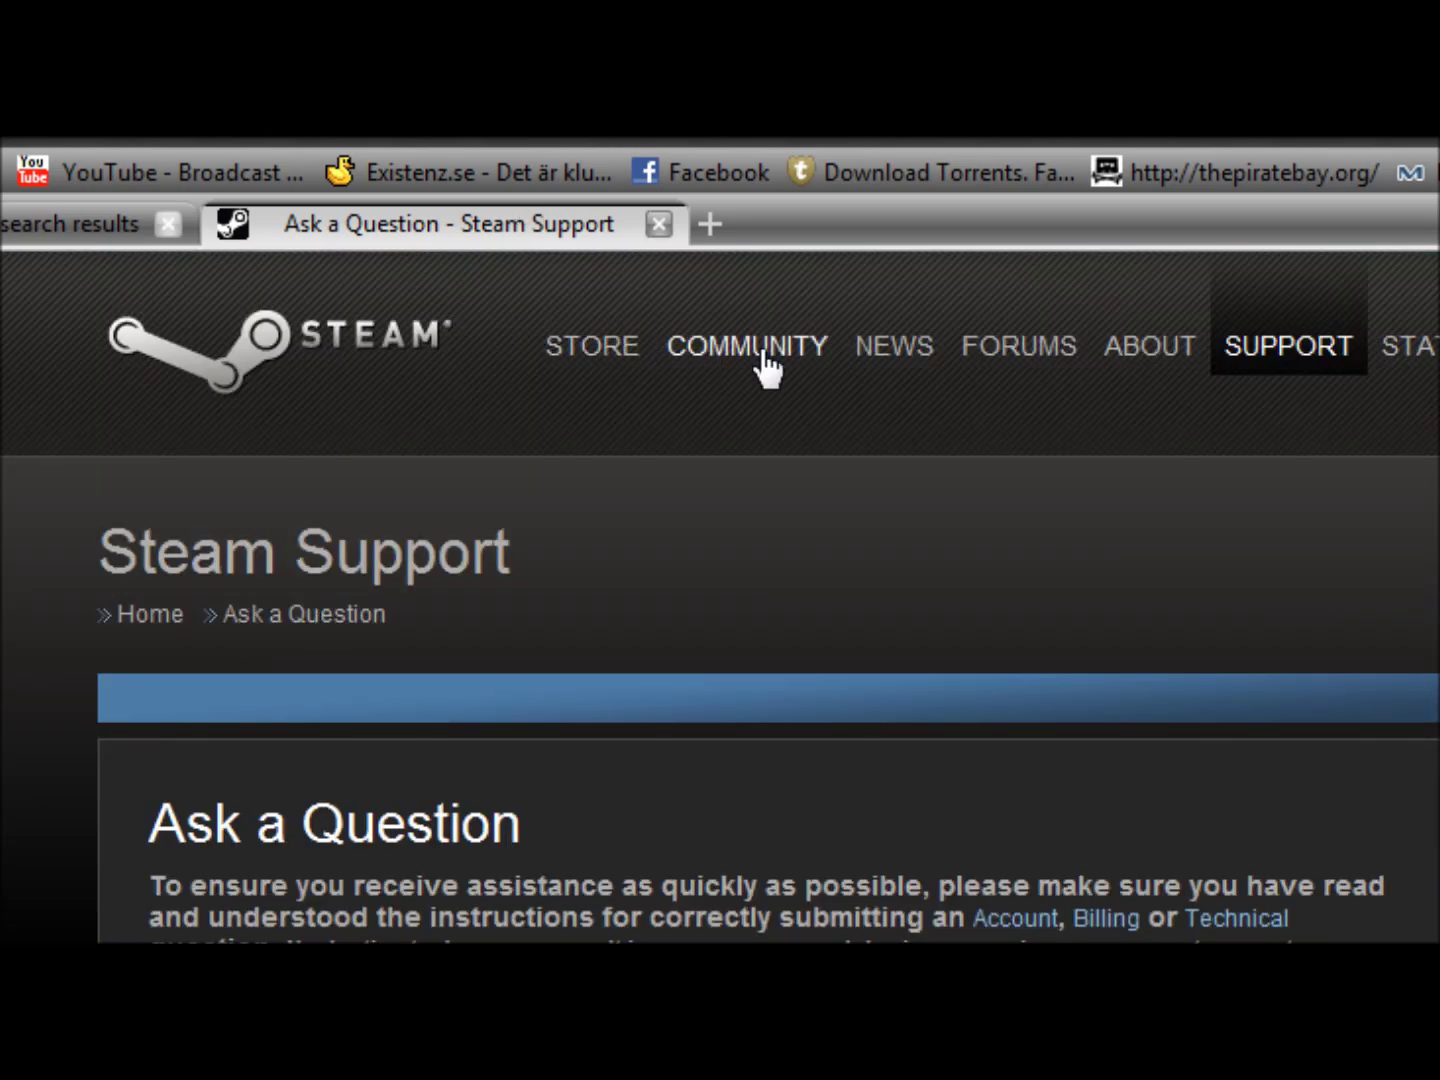
# - Close the separate search results tab, returning to the ticket form
pyautogui.hotkey('ctrl', 'shift', 'Tab')
pyautogui.click(168, 224)
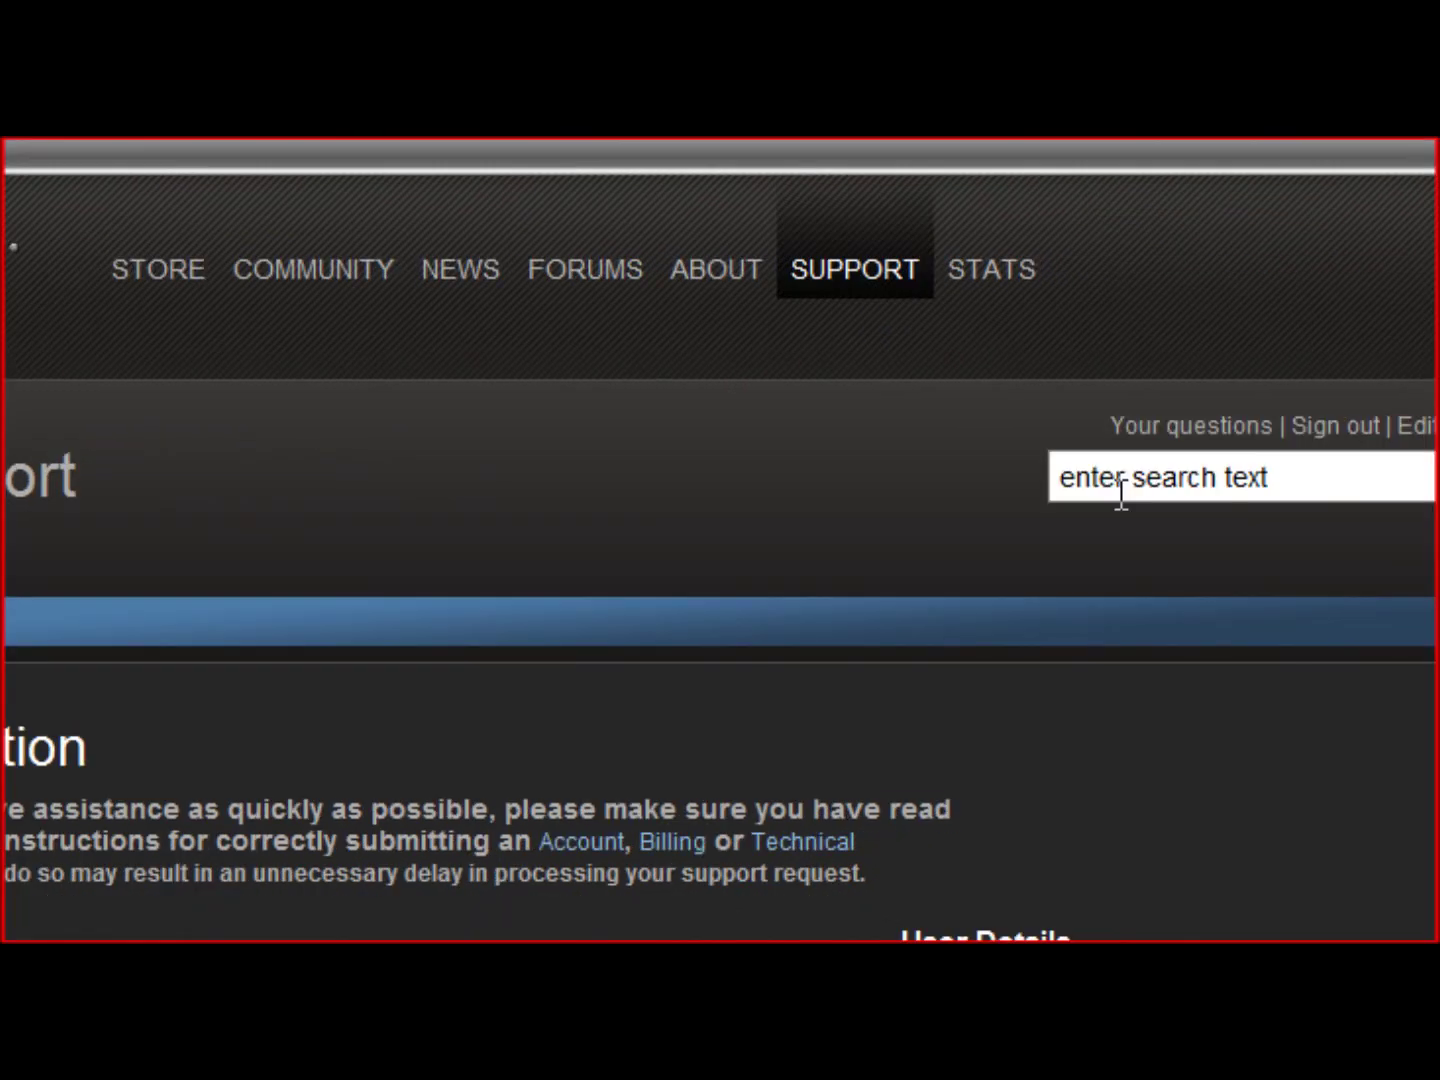
pyautogui.scroll(-8, 985, 483)
pyautogui.scroll(10, 971, 718)
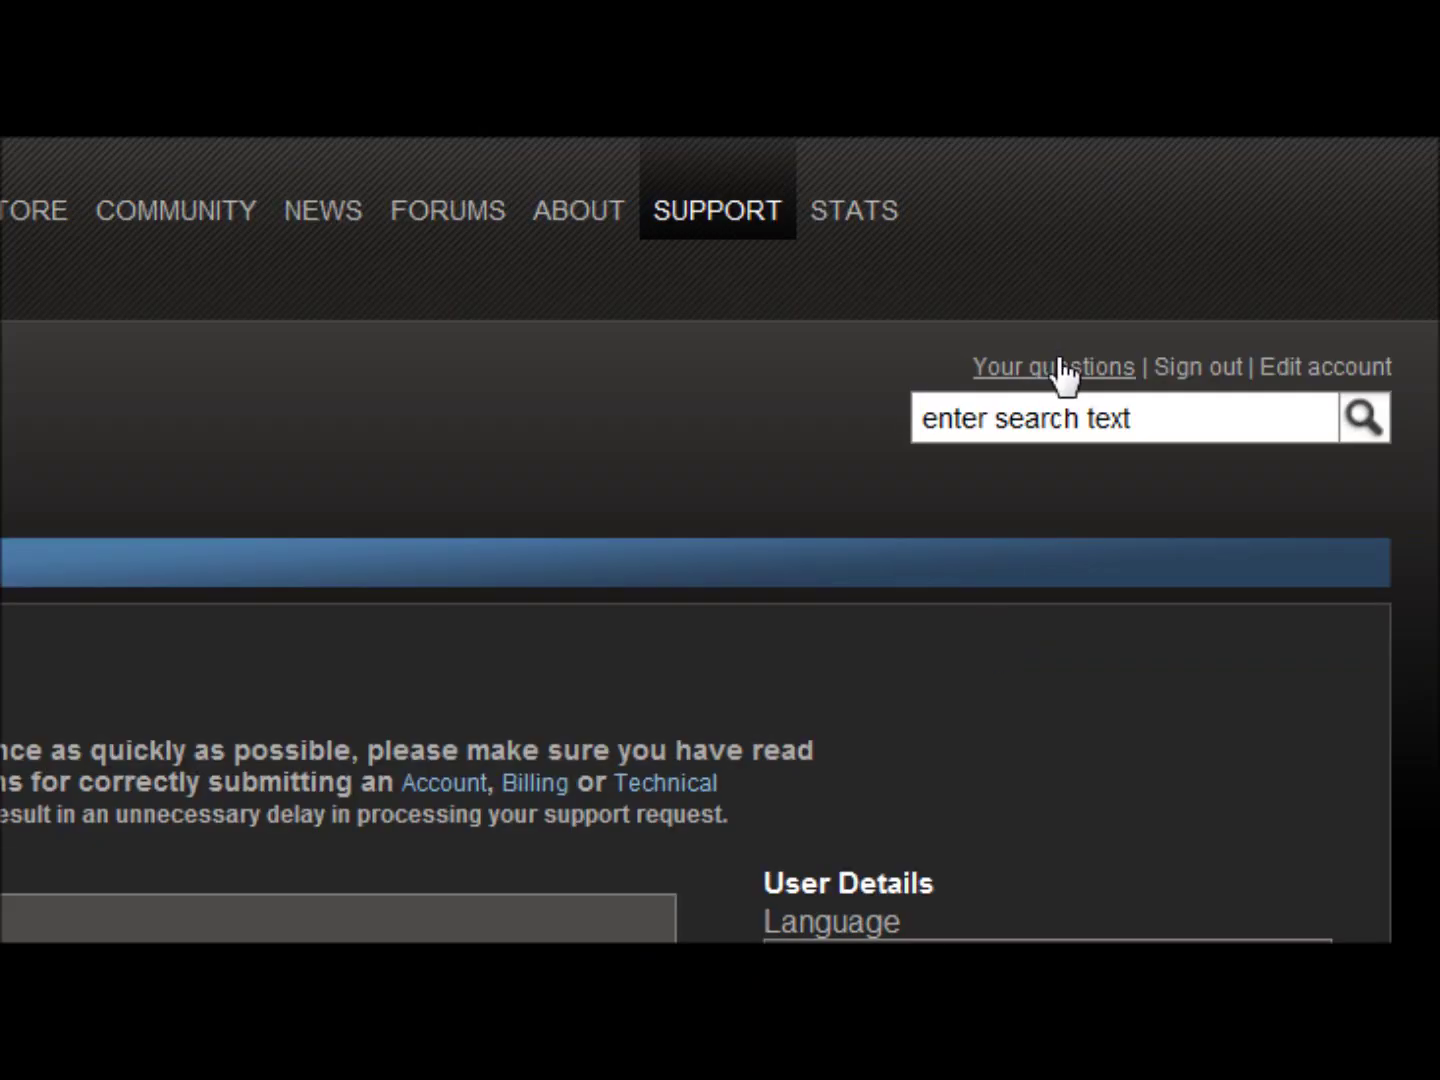
# - Open Your Questions and highlight the table header and the '0 questions matched' line
pyautogui.click(1067, 378)
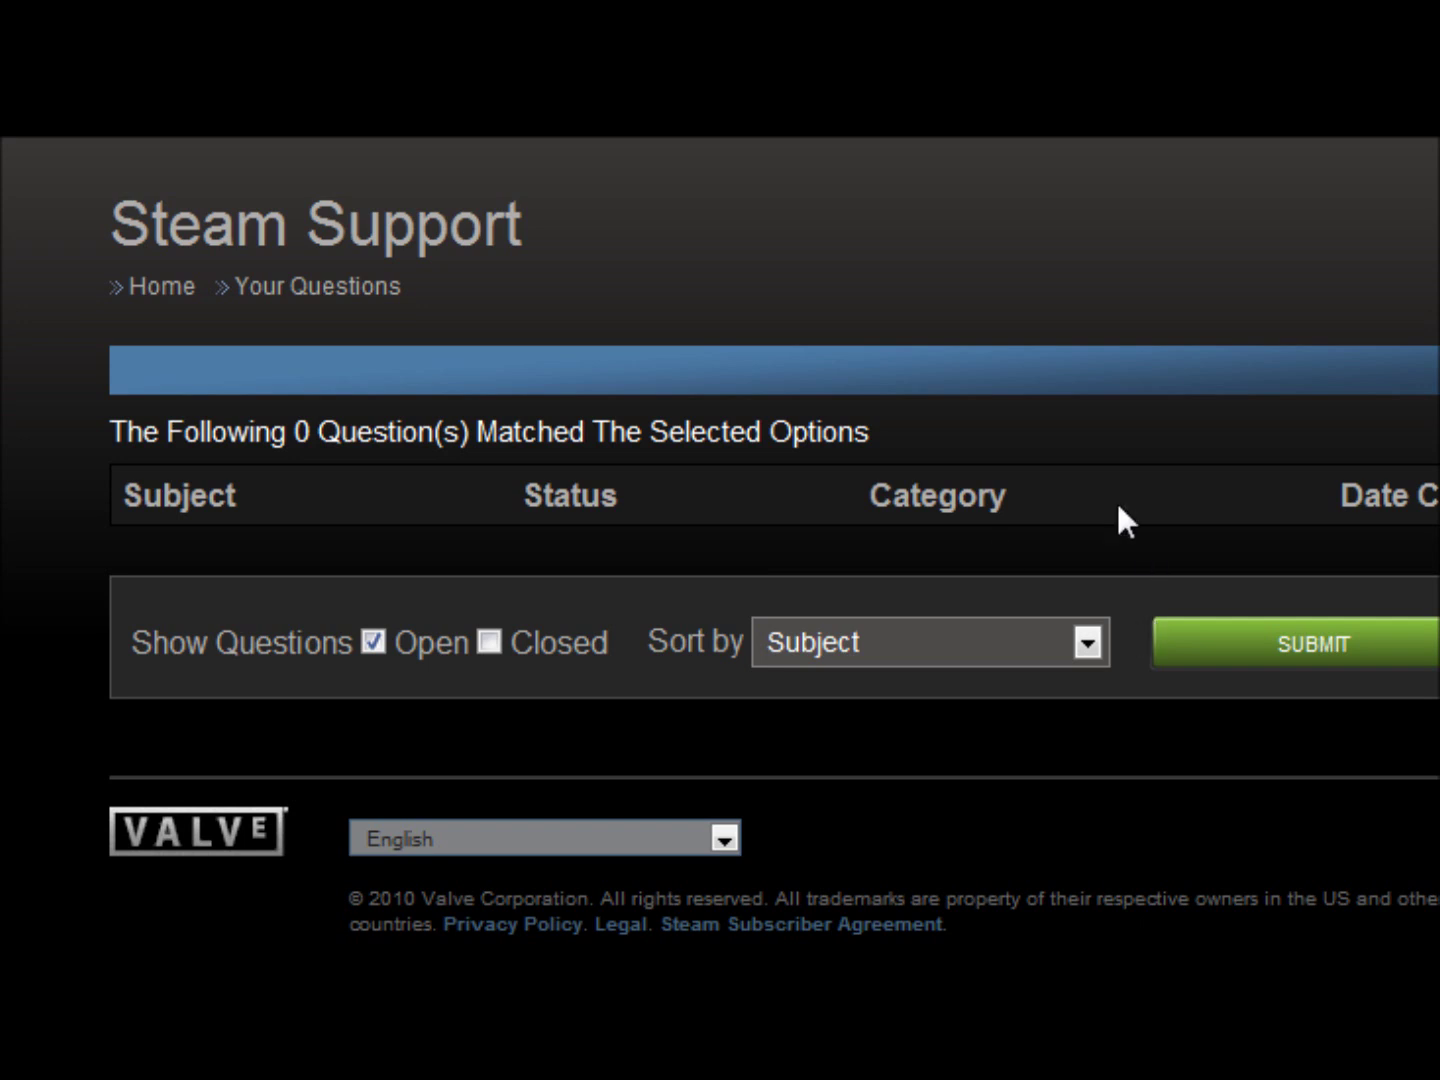
pyautogui.moveTo(1429, 500); pyautogui.dragTo(130, 509)
pyautogui.moveTo(869, 432); pyautogui.dragTo(86, 220)
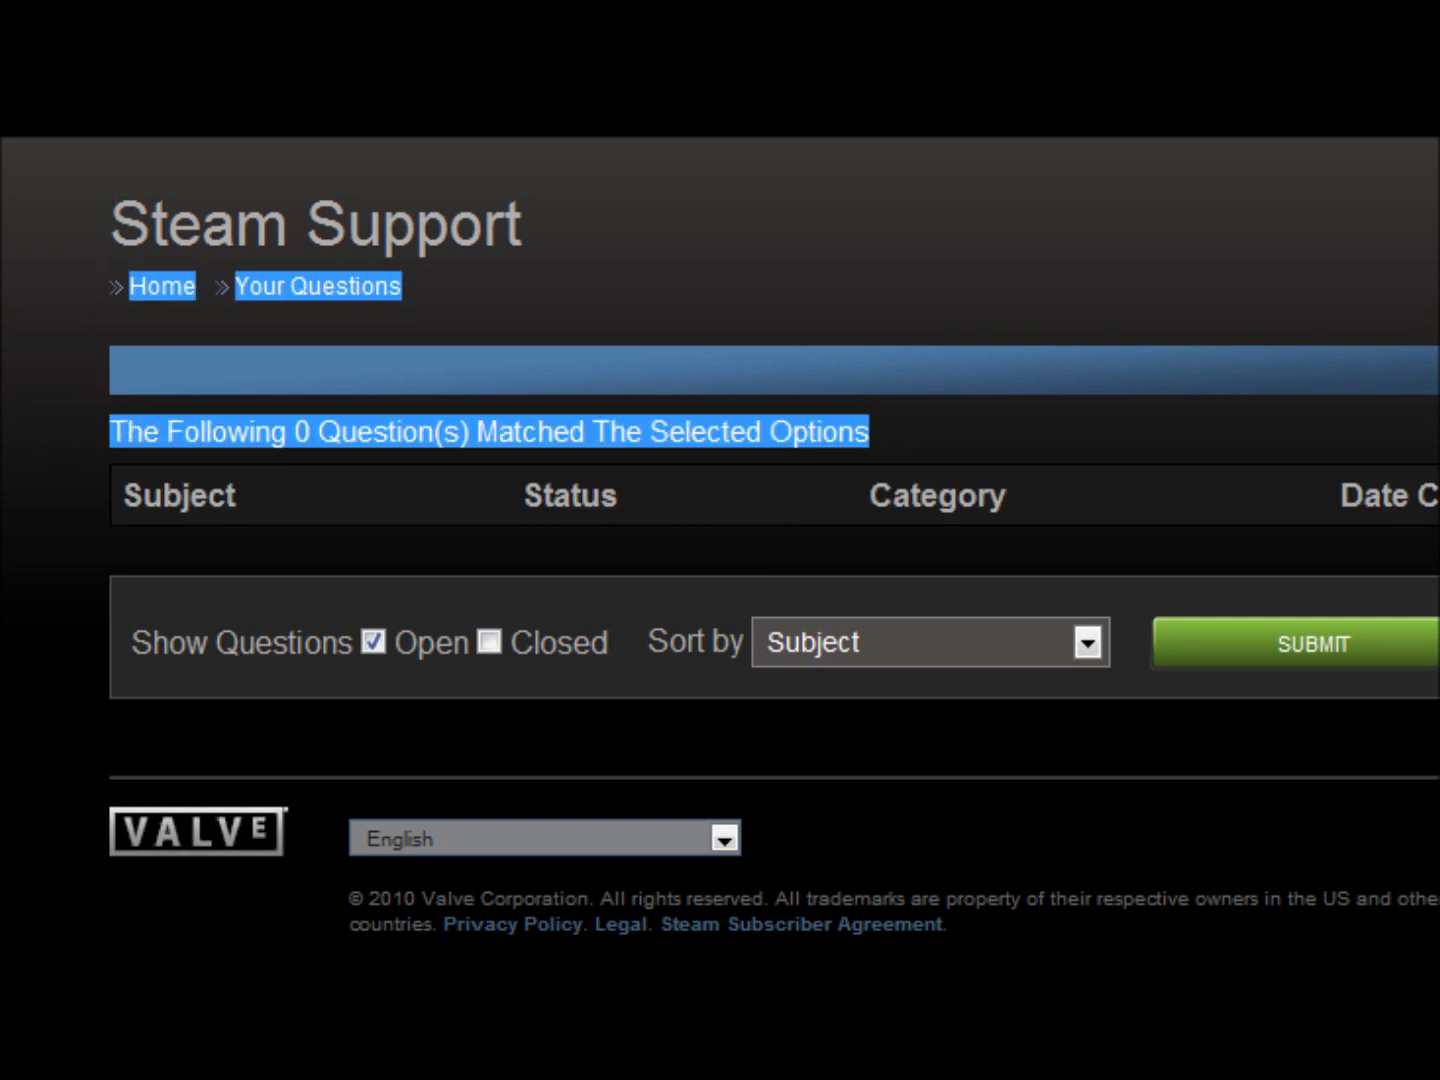
pyautogui.click(1179, 348)
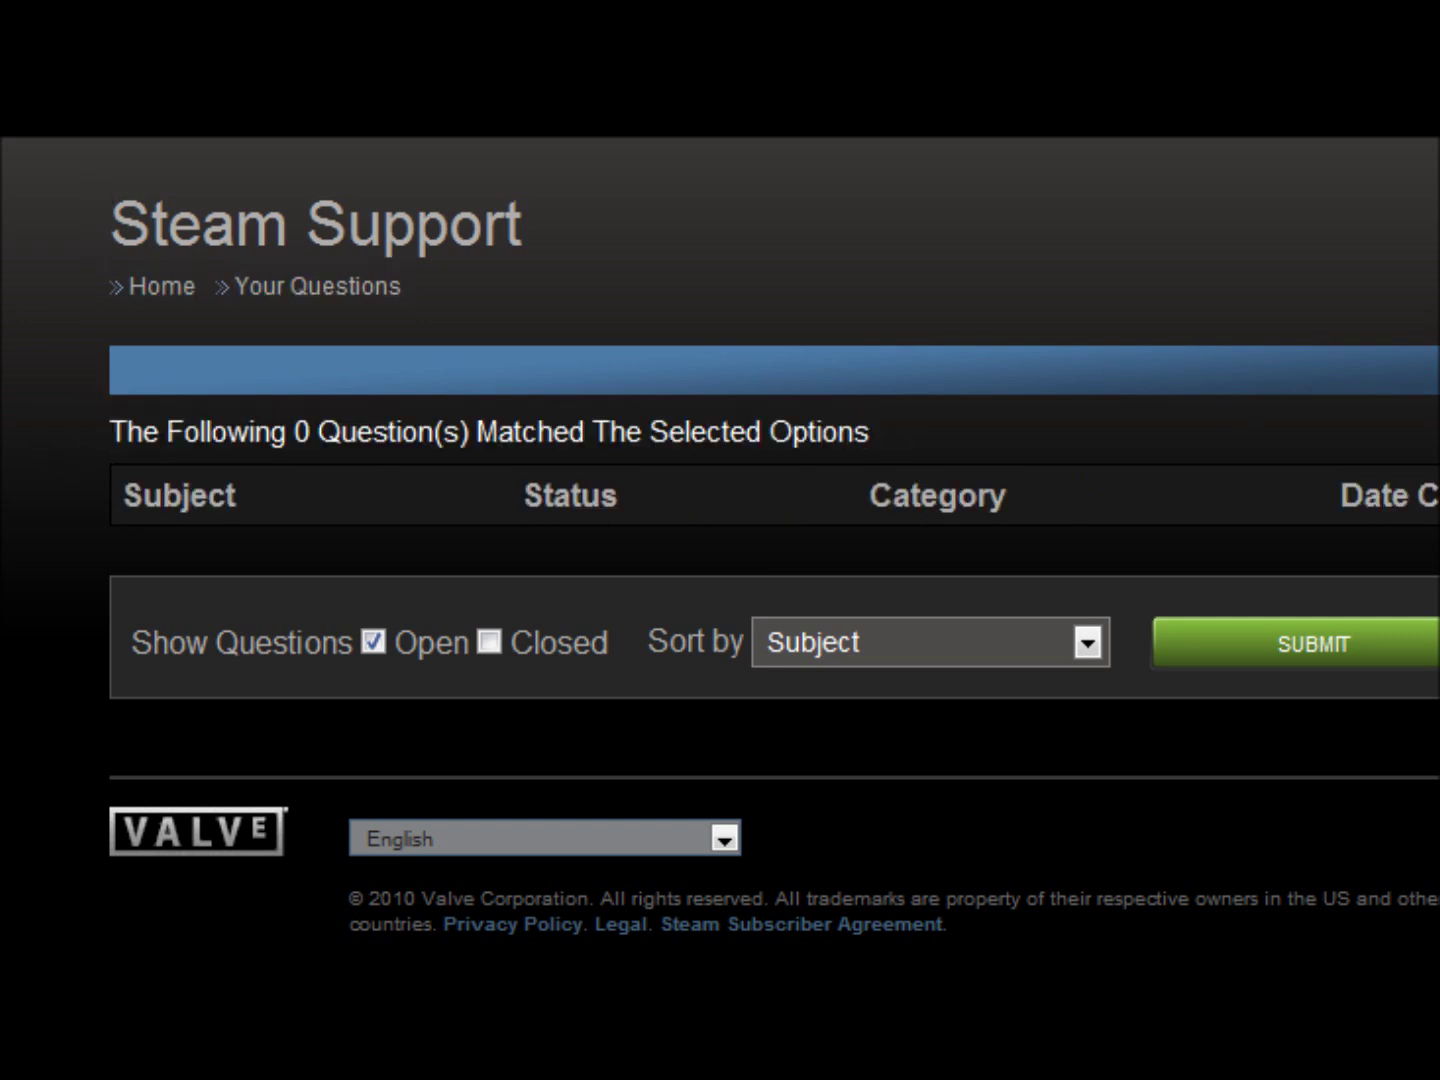